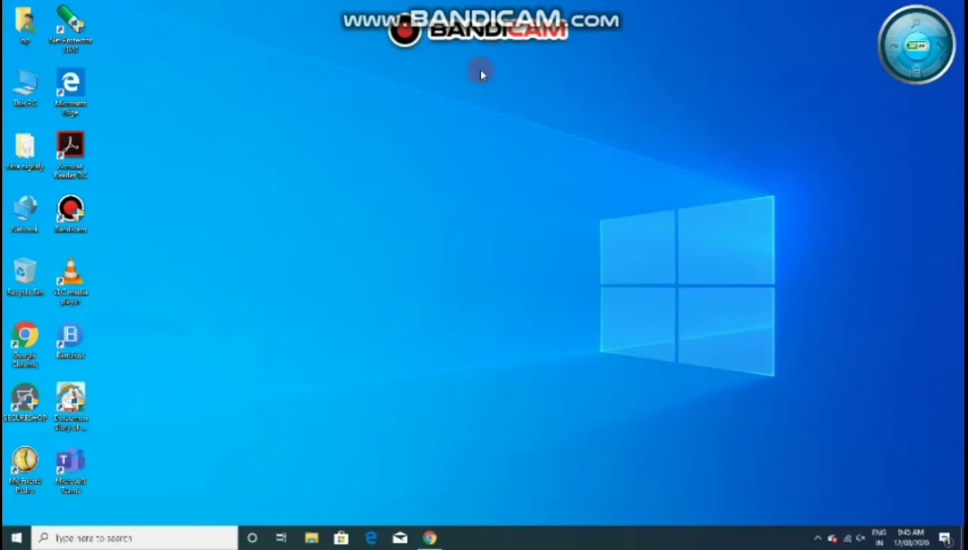
- In Chrome, open the HackingToolkit3DS (V9) release from the GitHub releases page and download PackEnglishV9.rar
{"action": "left_click", "coordinate": [431, 538]}
{"action": "left_click", "coordinate": [67, 9]}
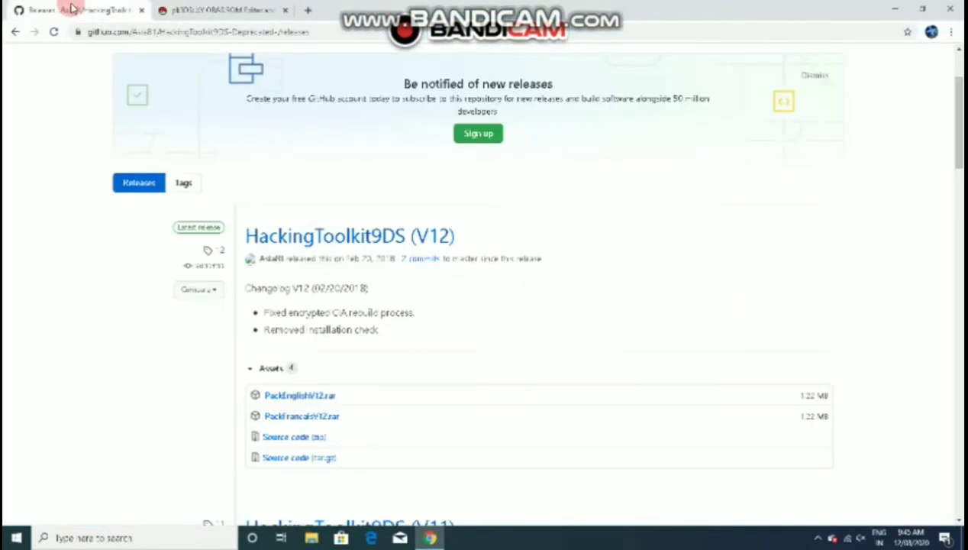
{"action": "left_click_drag", "start_coordinate": [90, 32], "coordinate": [336, 34]}
{"action": "left_click", "coordinate": [395, 293]}
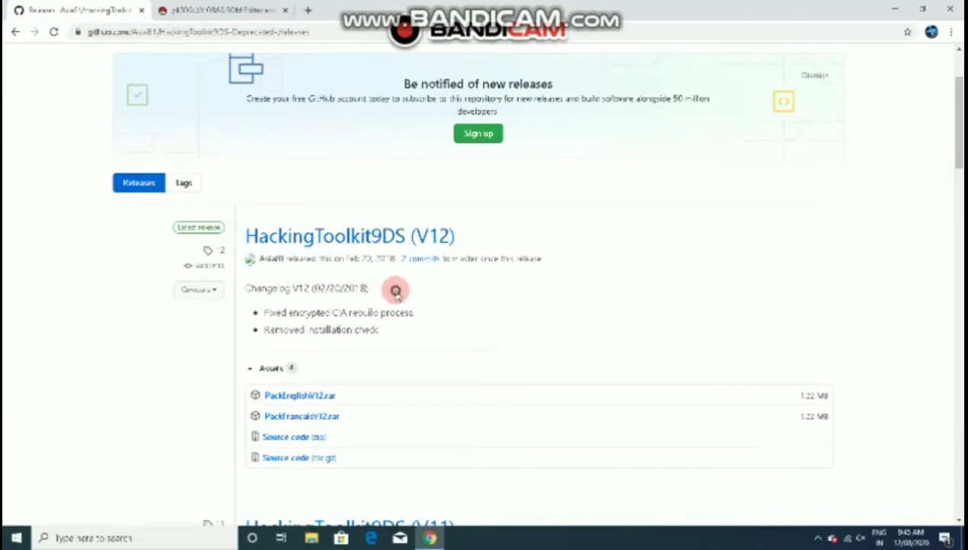
{"action": "scroll", "coordinate": [397, 290], "scroll_direction": "down", "scroll_amount": 8}
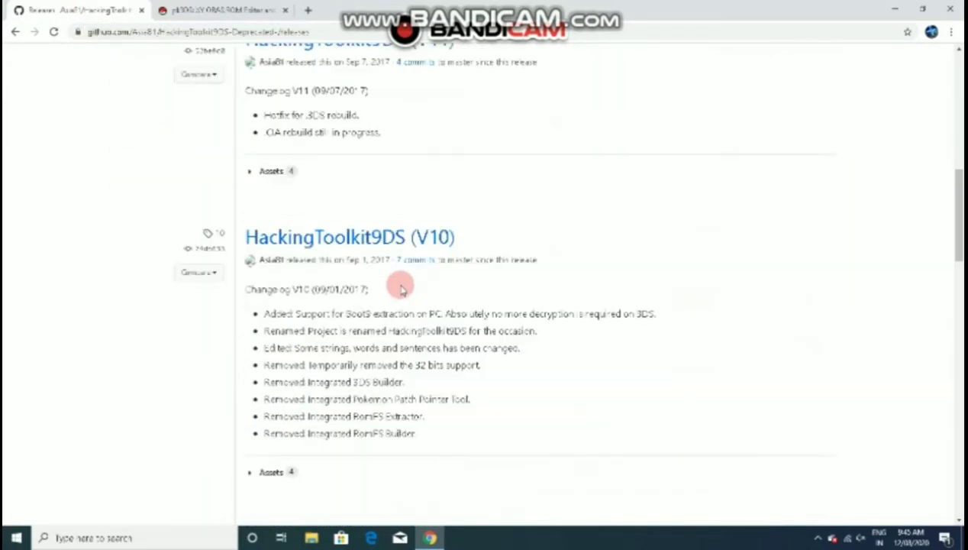
{"action": "scroll", "coordinate": [406, 290], "scroll_direction": "down", "scroll_amount": 2}
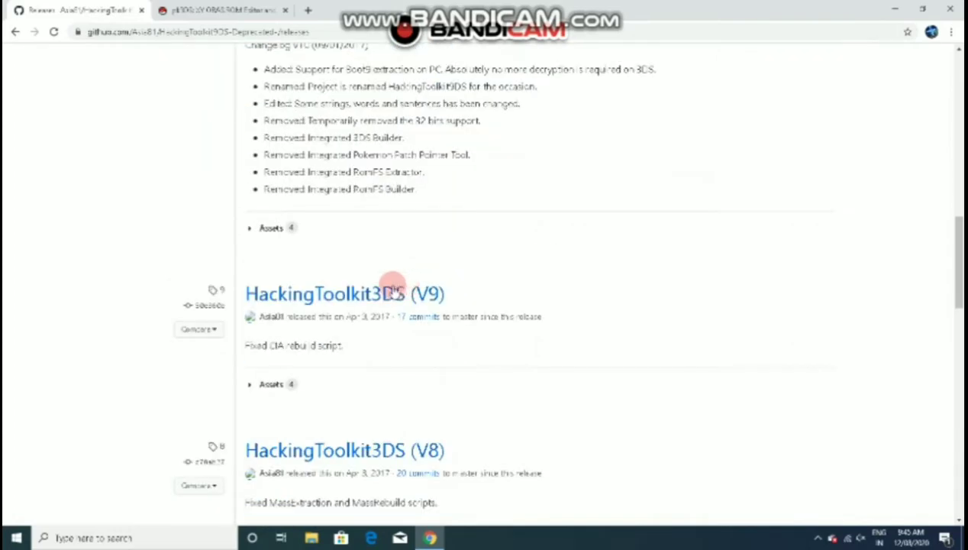
{"action": "left_click", "coordinate": [367, 293]}
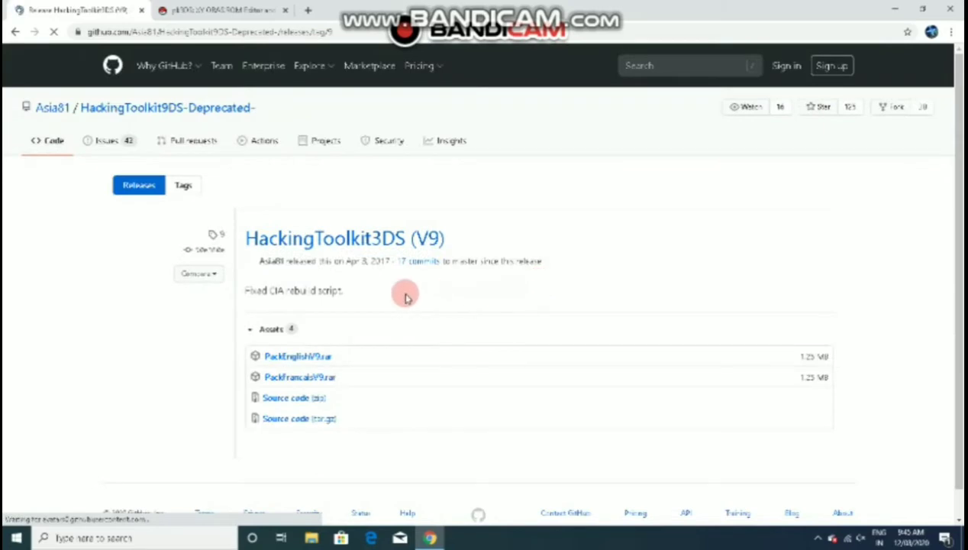
{"action": "left_click", "coordinate": [296, 359]}
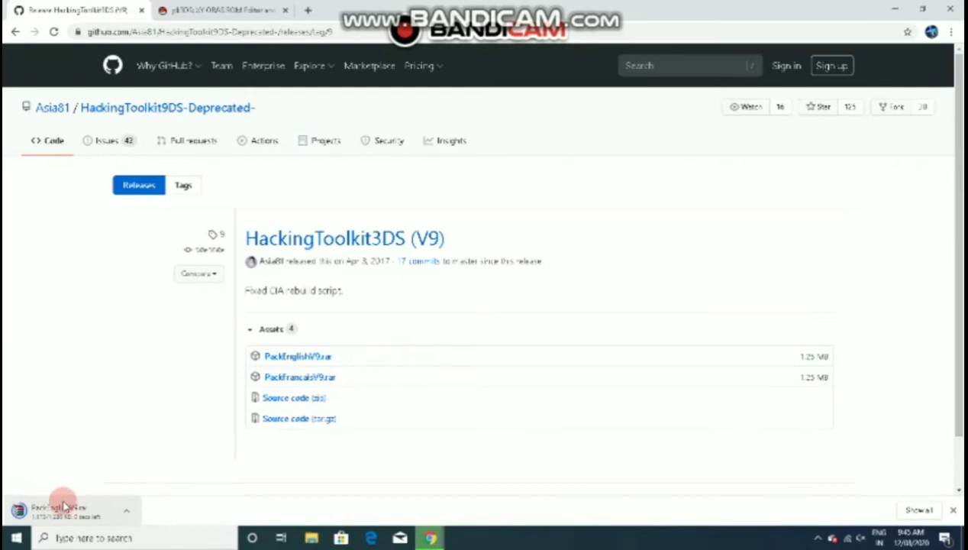
- On the Project Pokémon thread for the pk3DS ROM editor, follow the link to the latest version
{"action": "left_click", "coordinate": [197, 8]}
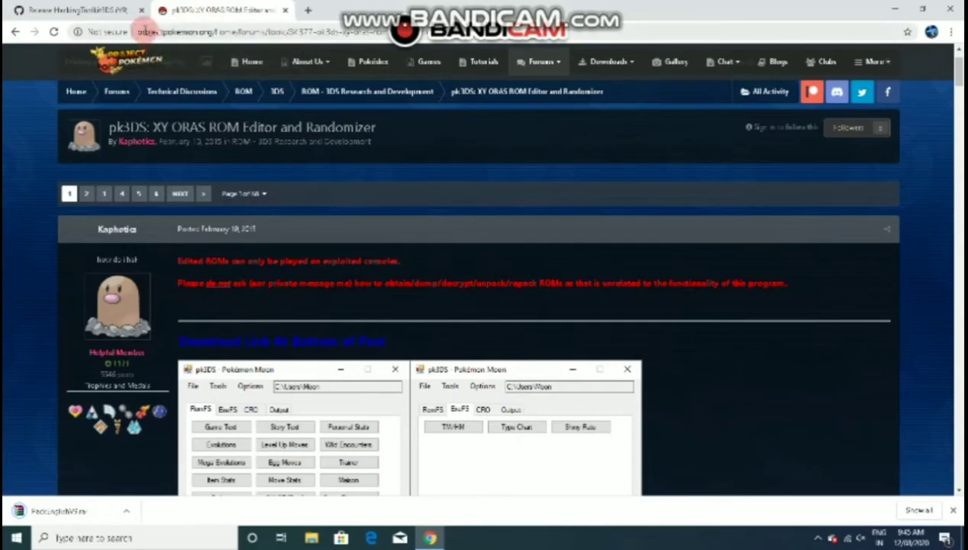
{"action": "left_click_drag", "start_coordinate": [145, 31], "coordinate": [385, 32]}
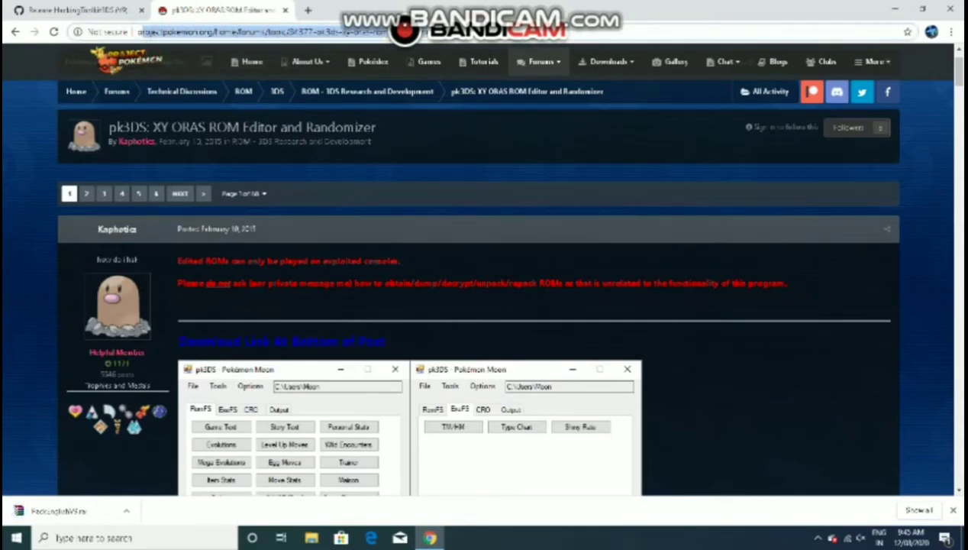
{"action": "left_click", "coordinate": [688, 347]}
{"action": "scroll", "coordinate": [390, 340], "scroll_direction": "down", "scroll_amount": 6}
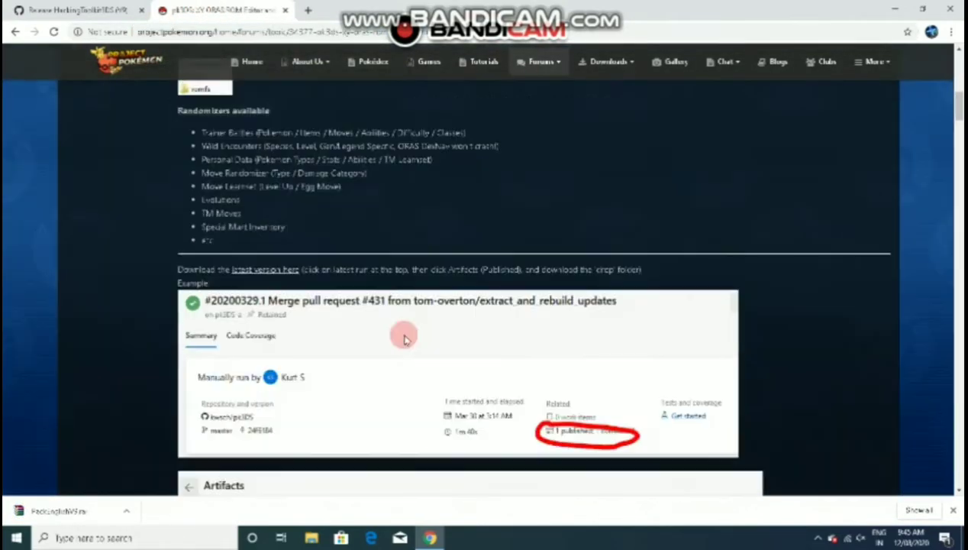
{"action": "left_click", "coordinate": [267, 272]}
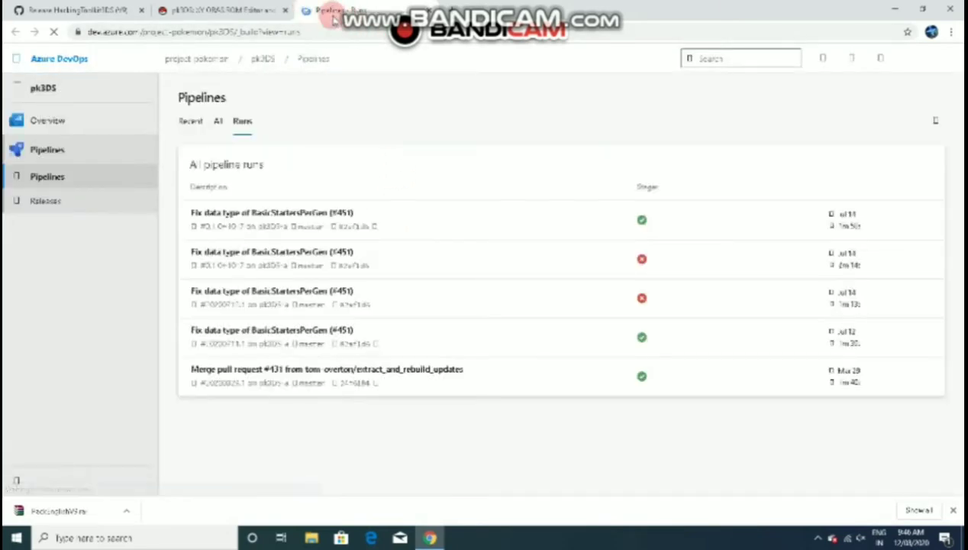
- Open the newest pipeline run, #0.1.0+1017, and show its published artifacts
{"action": "left_click", "coordinate": [294, 218]}
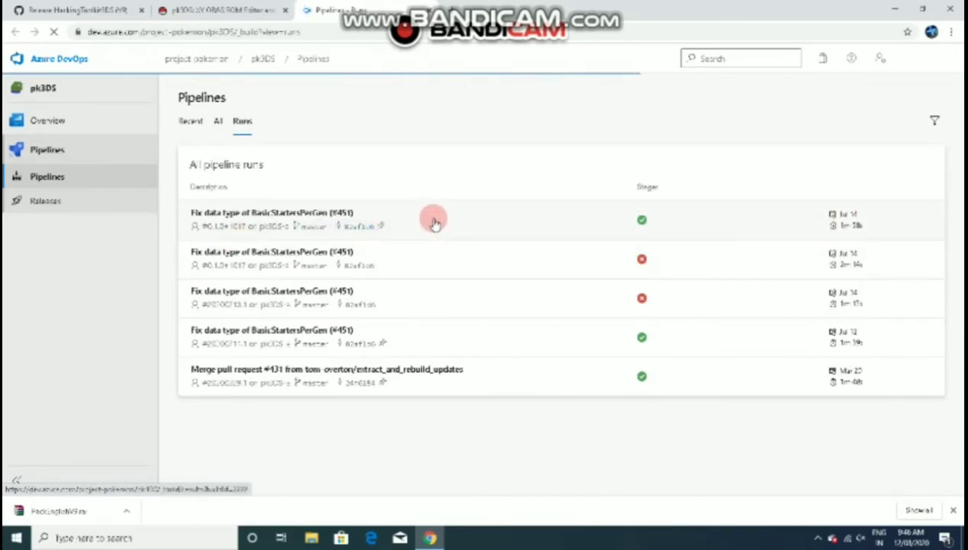
{"action": "left_click", "coordinate": [434, 222]}
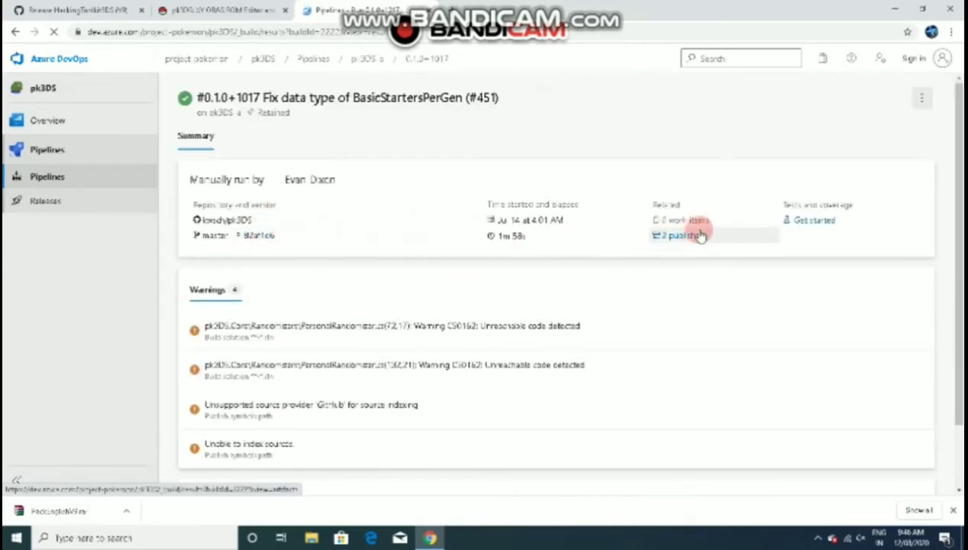
{"action": "left_click", "coordinate": [692, 236]}
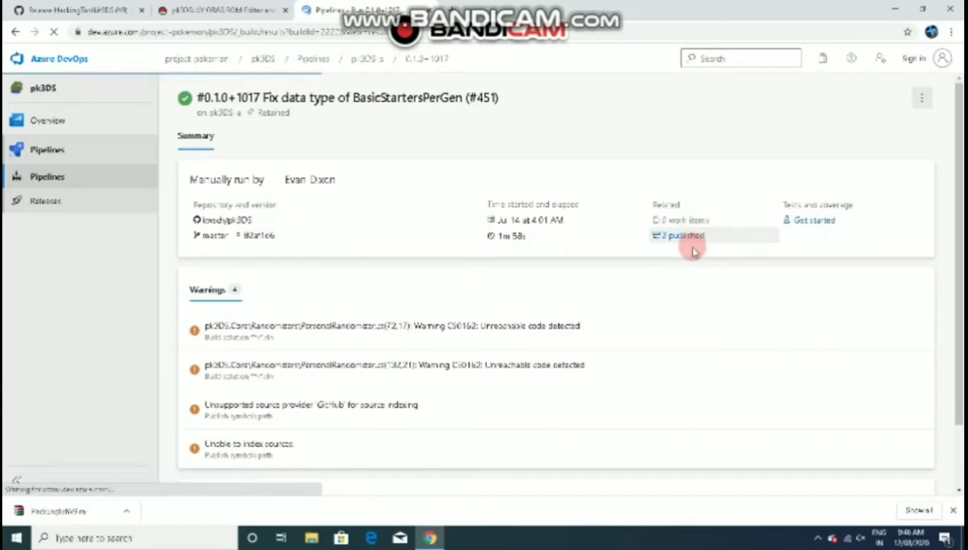
{"action": "scroll", "coordinate": [691, 268], "scroll_direction": "down", "scroll_amount": 1}
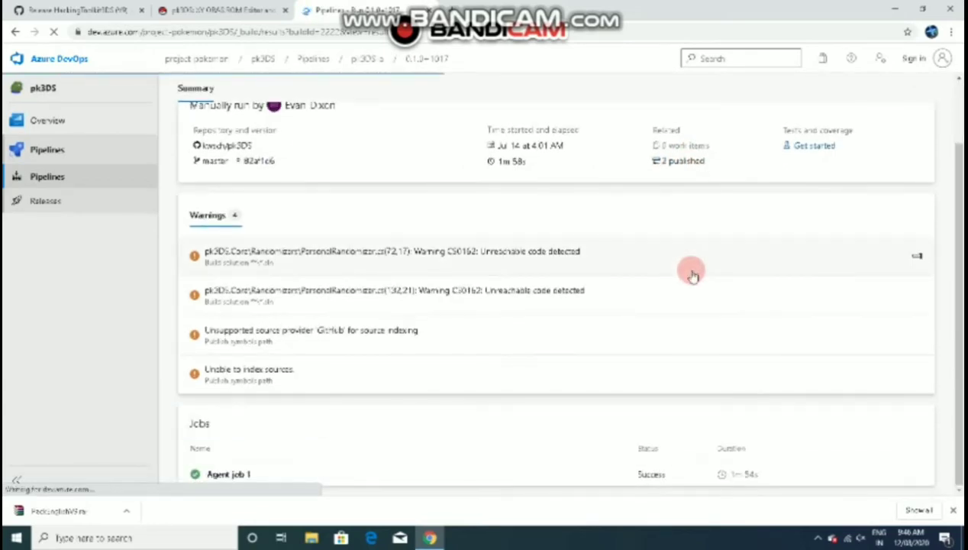
{"action": "scroll", "coordinate": [617, 348], "scroll_direction": "up", "scroll_amount": 1}
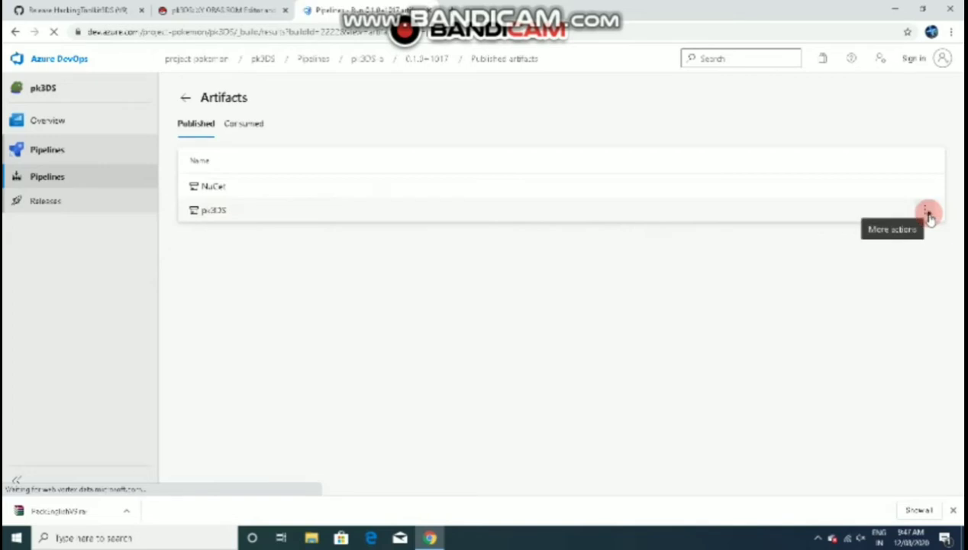
- Download the pk3DS artifact and close the browser
{"action": "left_click", "coordinate": [927, 213]}
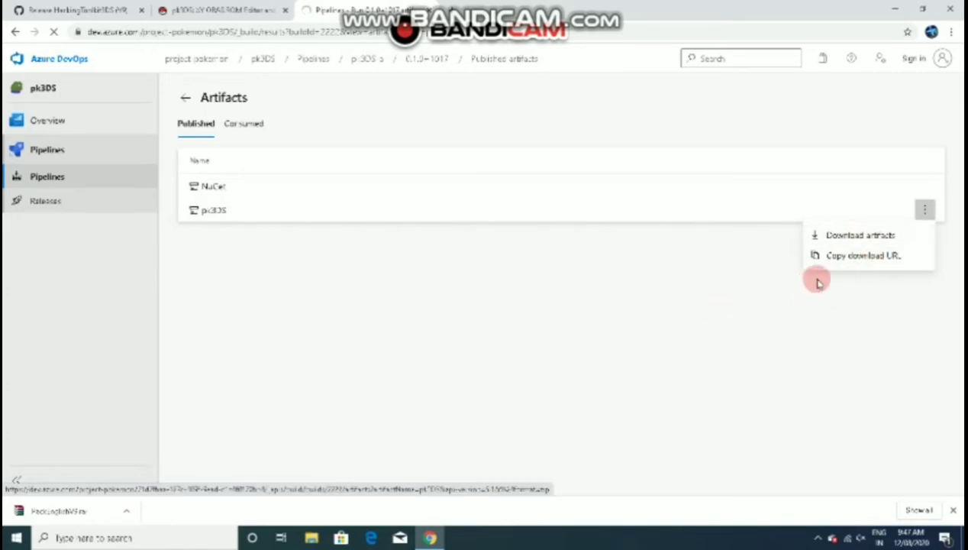
{"action": "left_click", "coordinate": [641, 296]}
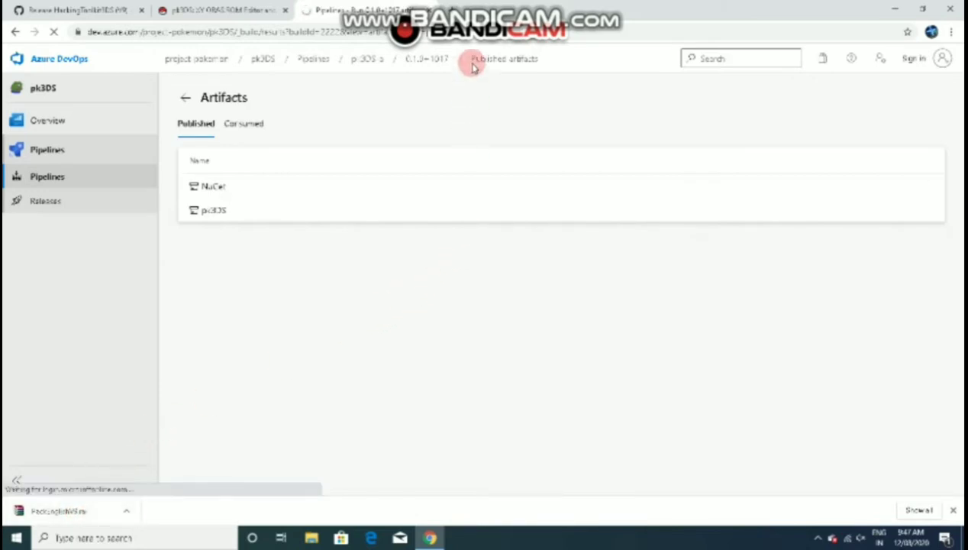
{"action": "mouse_move", "coordinate": [482, 6]}
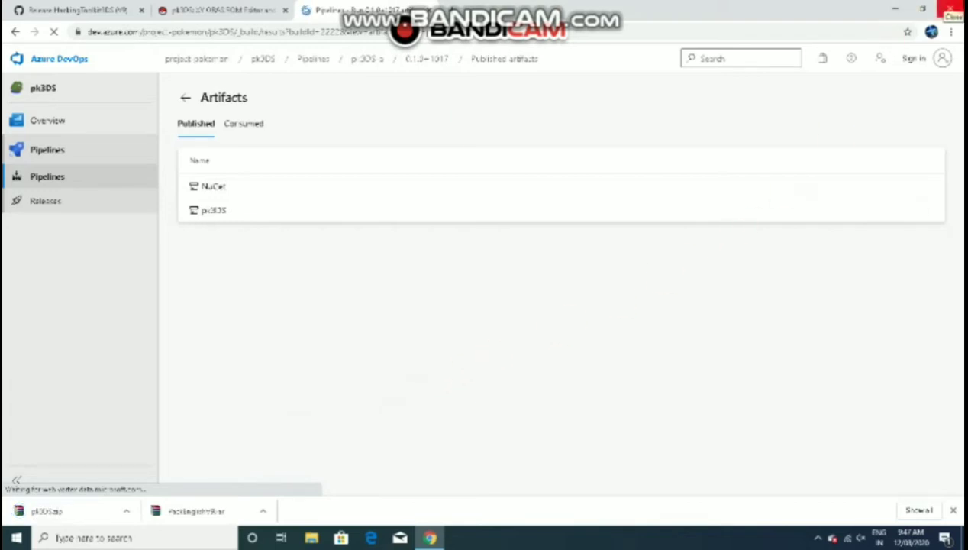
{"action": "left_click", "coordinate": [950, 9]}
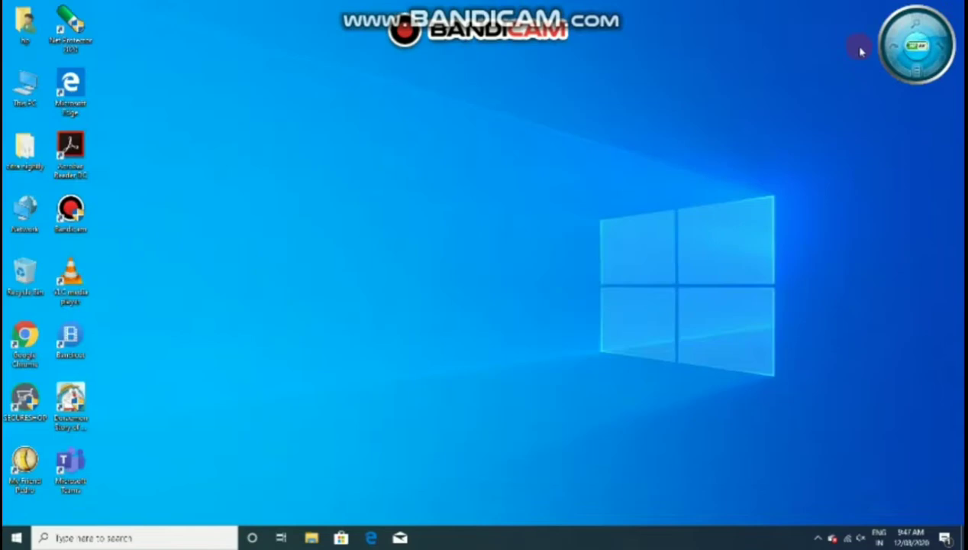
- Switch to File Explorer and cut the pk3DS and PackEnglishV9 archives from the Downloads folder
{"action": "right_click", "coordinate": [396, 348]}
{"action": "left_click", "coordinate": [443, 386]}
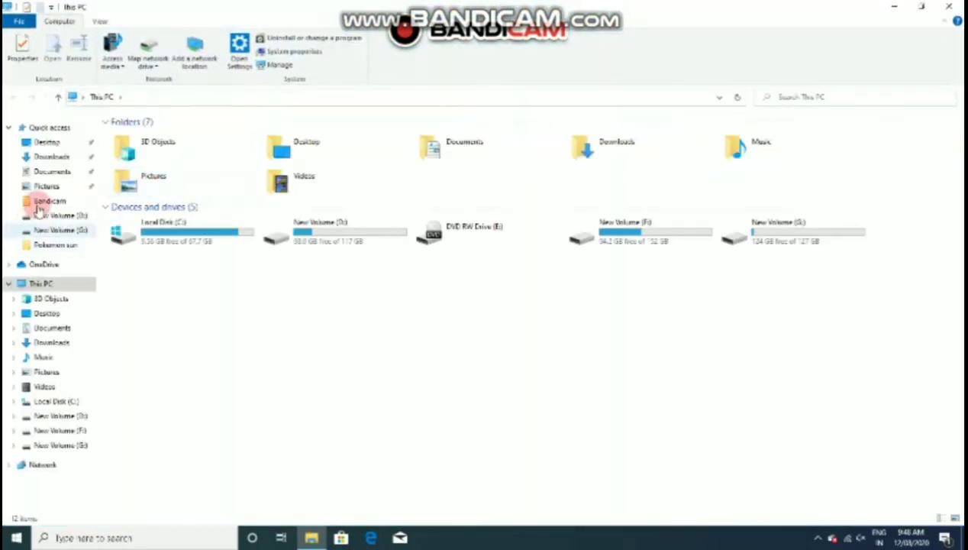
{"action": "left_click", "coordinate": [49, 156]}
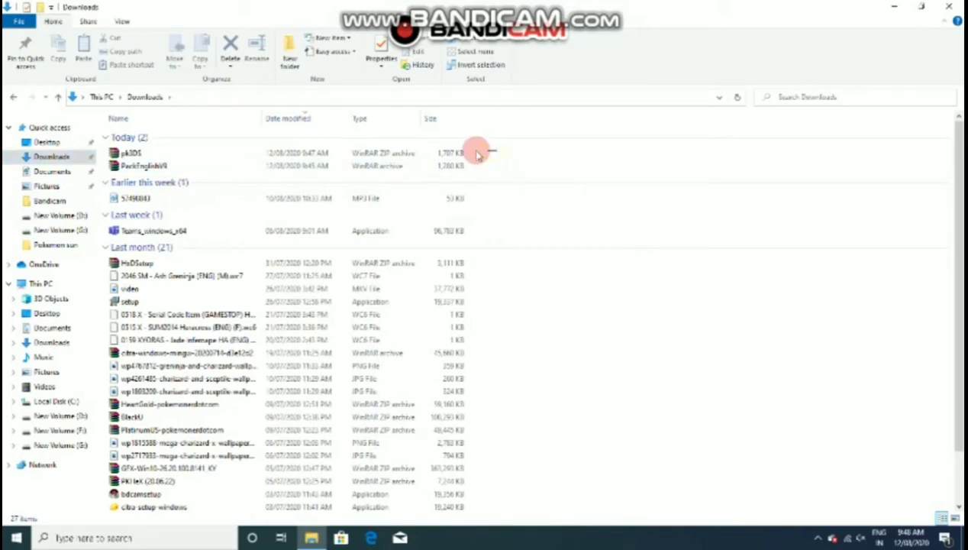
{"action": "left_click_drag", "start_coordinate": [476, 147], "coordinate": [424, 183]}
{"action": "right_click", "coordinate": [424, 183]}
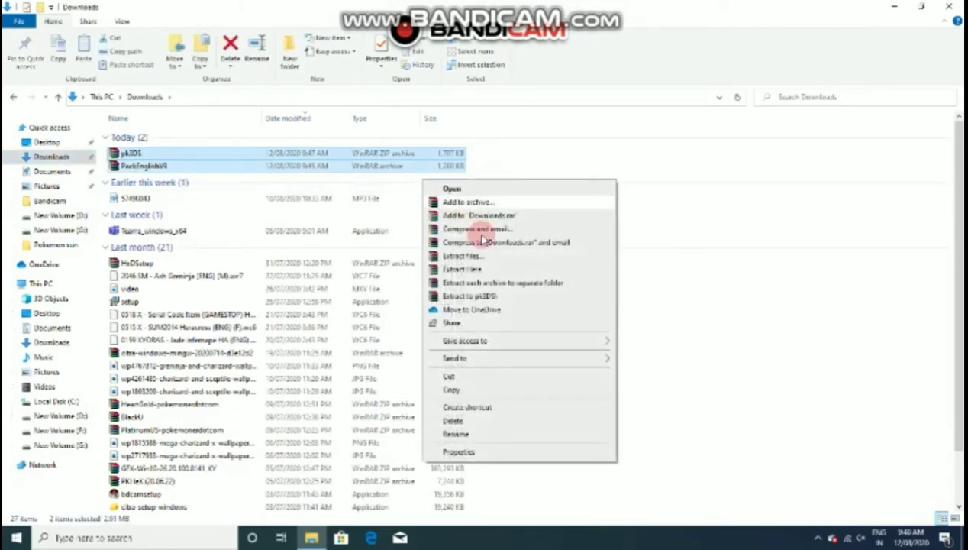
{"action": "left_click", "coordinate": [488, 381]}
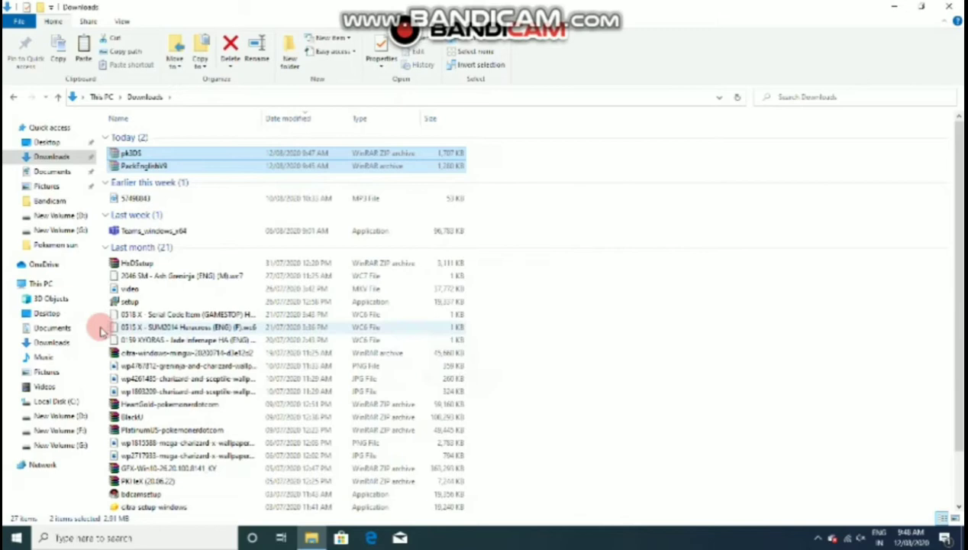
- Create a new folder with the default name on New Volume (D:) and paste the two archives into it
{"action": "left_click", "coordinate": [66, 413]}
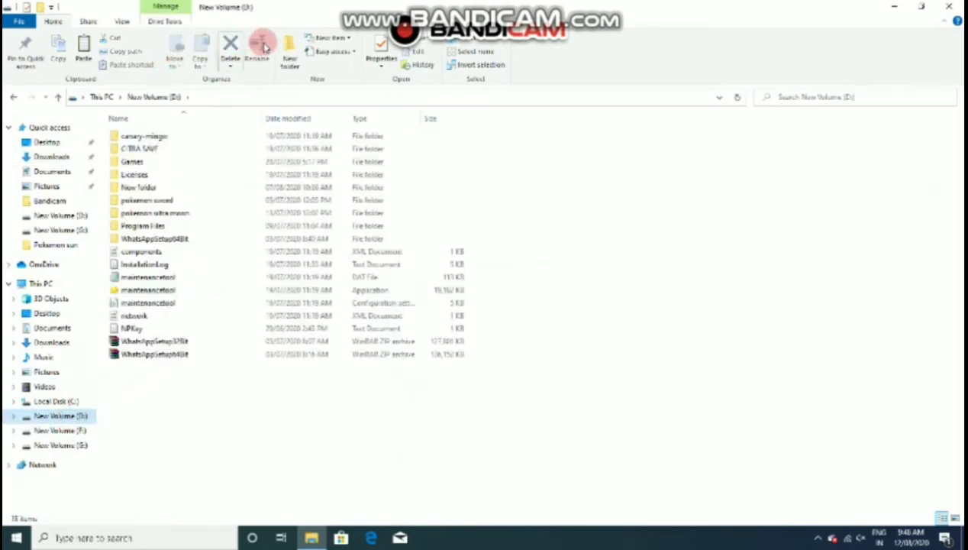
{"action": "key", "text": "ctrl+shift+n"}
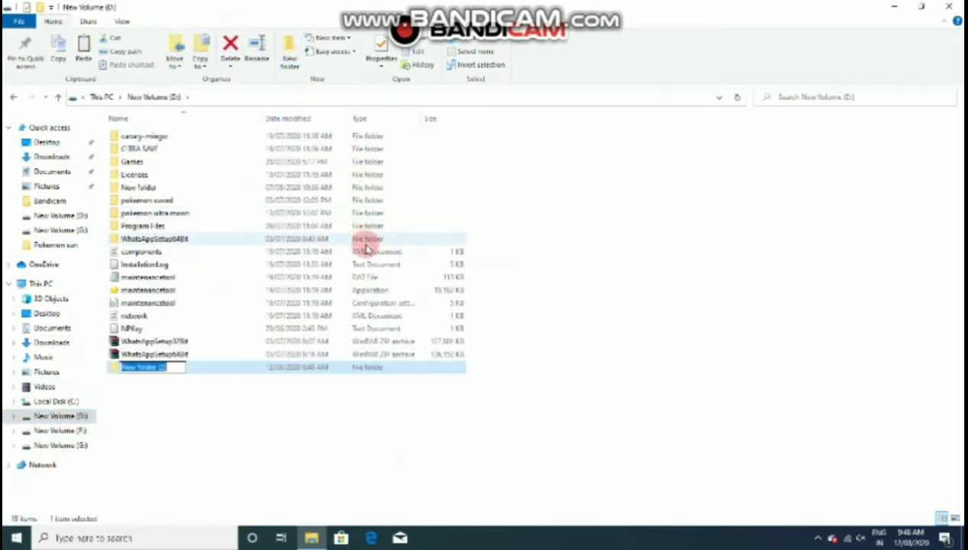
{"action": "left_click", "coordinate": [226, 366]}
{"action": "double_click", "coordinate": [226, 367]}
{"action": "right_click", "coordinate": [232, 321]}
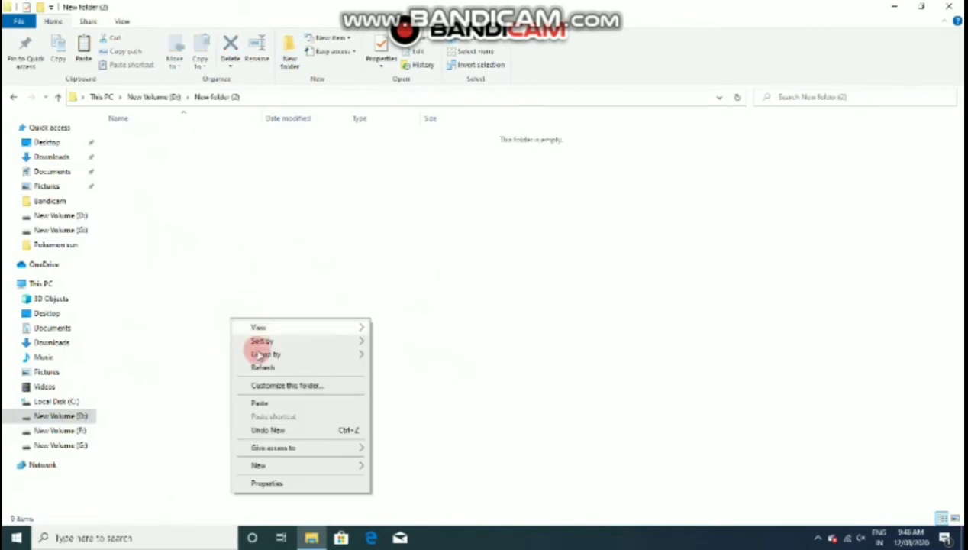
{"action": "left_click", "coordinate": [261, 397]}
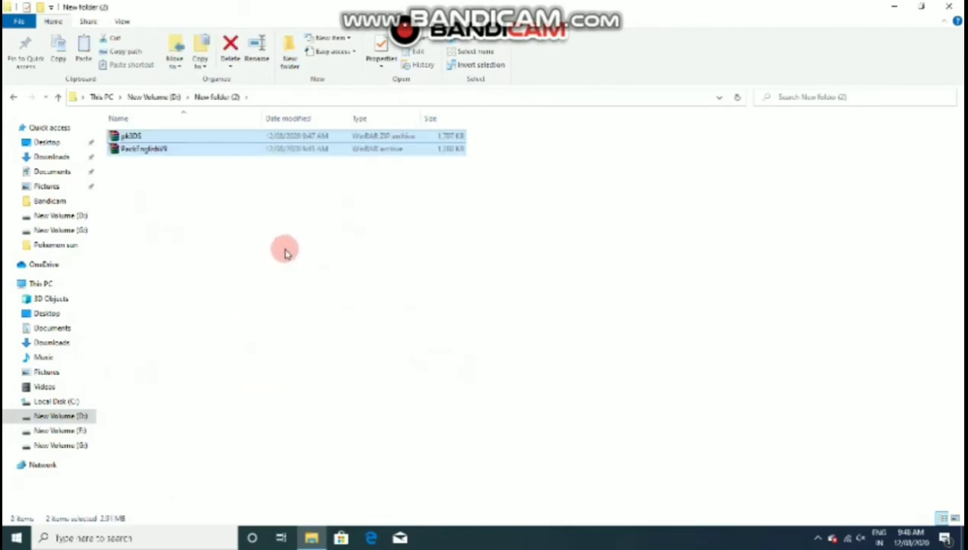
- Extract the pk3DS and PackEnglishV9 archives directly into the current folder
{"action": "right_click", "coordinate": [142, 139]}
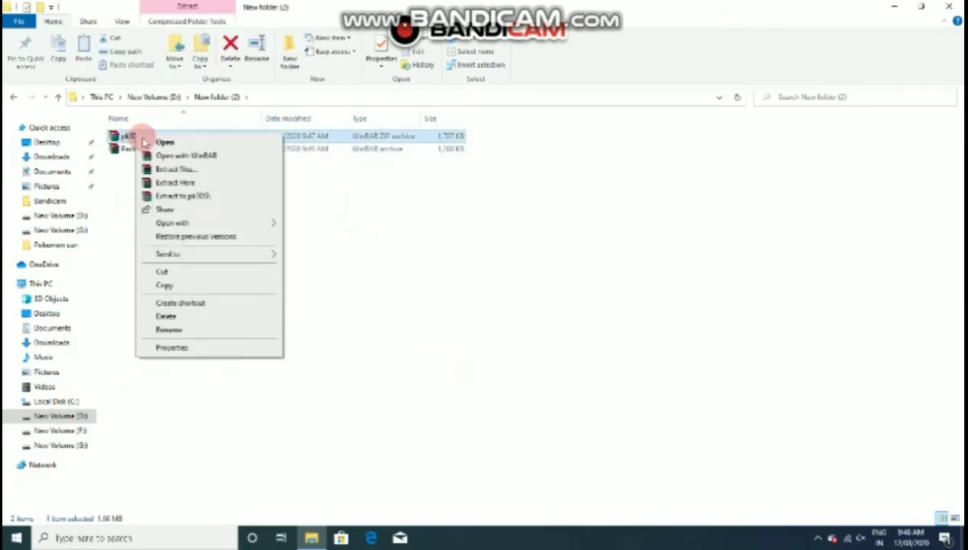
{"action": "left_click", "coordinate": [197, 182]}
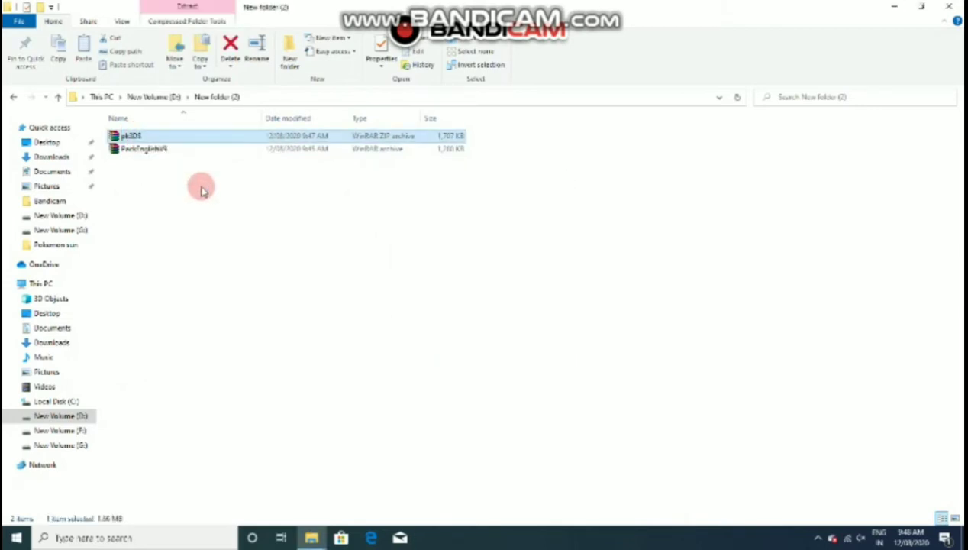
{"action": "right_click", "coordinate": [152, 149]}
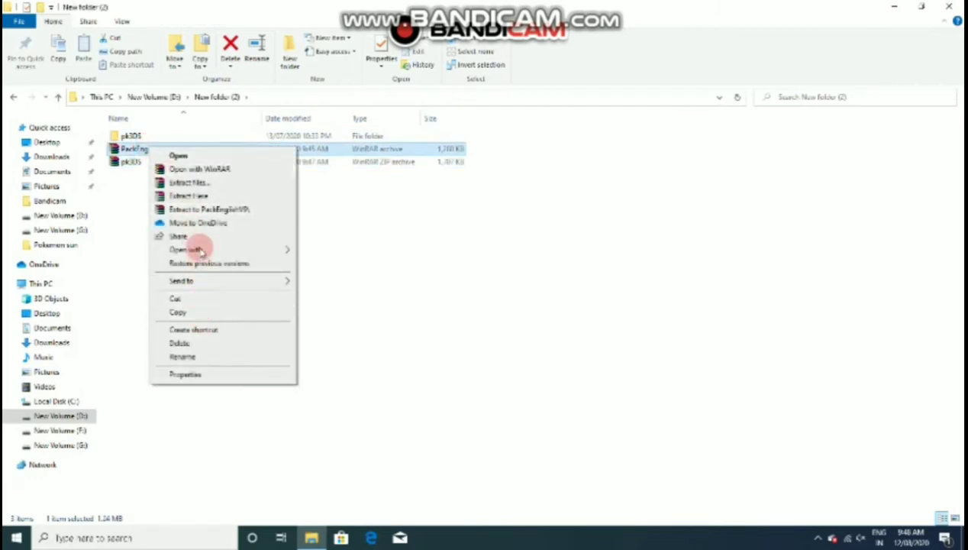
{"action": "left_click", "coordinate": [199, 198]}
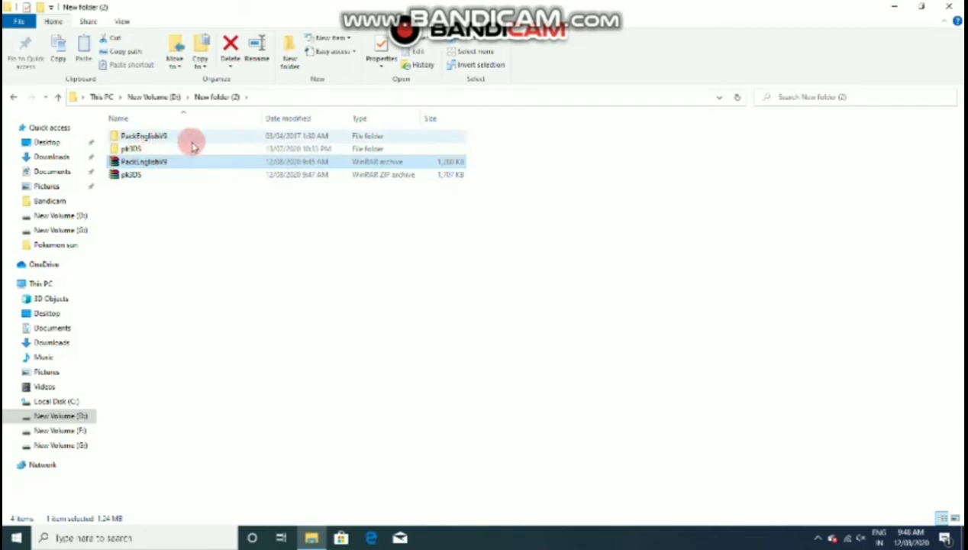
- Copy the Pokemon Sun outline .3ds ROM from the extracted part1 folder inside Pokemon sun on New Volume (F:)
{"action": "left_click", "coordinate": [81, 430]}
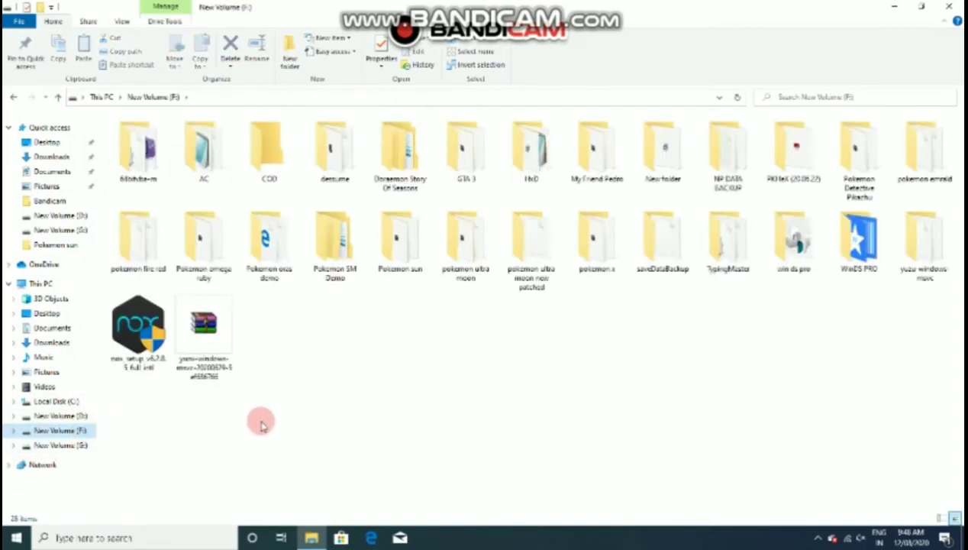
{"action": "double_click", "coordinate": [428, 231]}
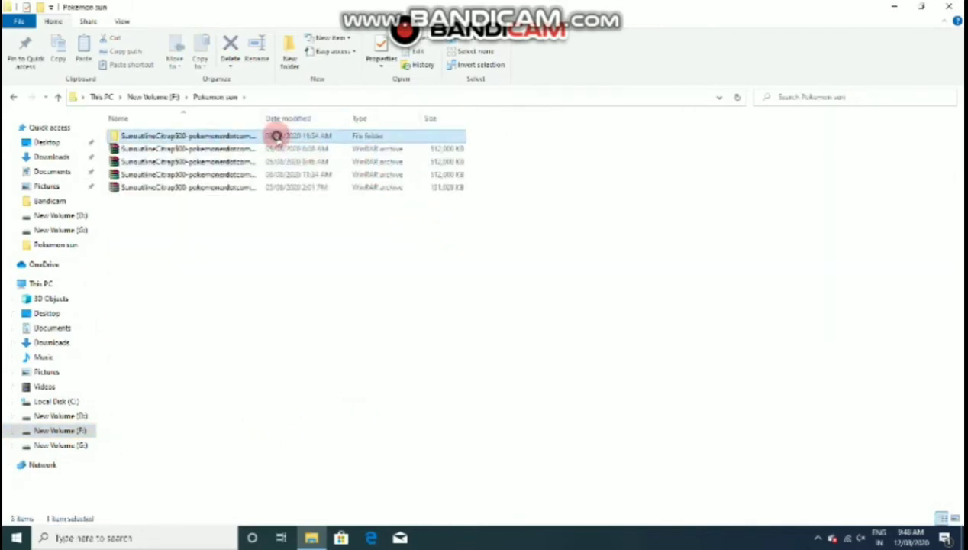
{"action": "double_click", "coordinate": [275, 135]}
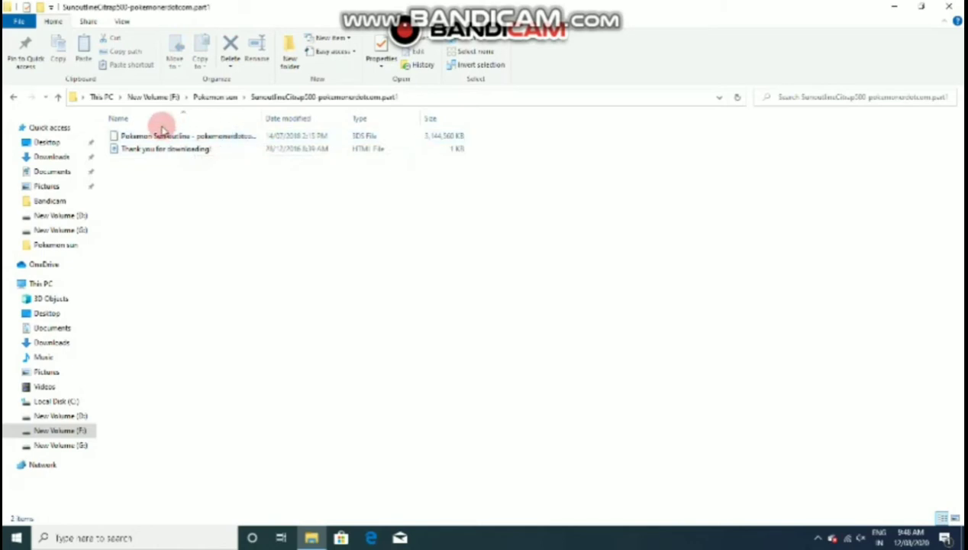
{"action": "right_click", "coordinate": [206, 136]}
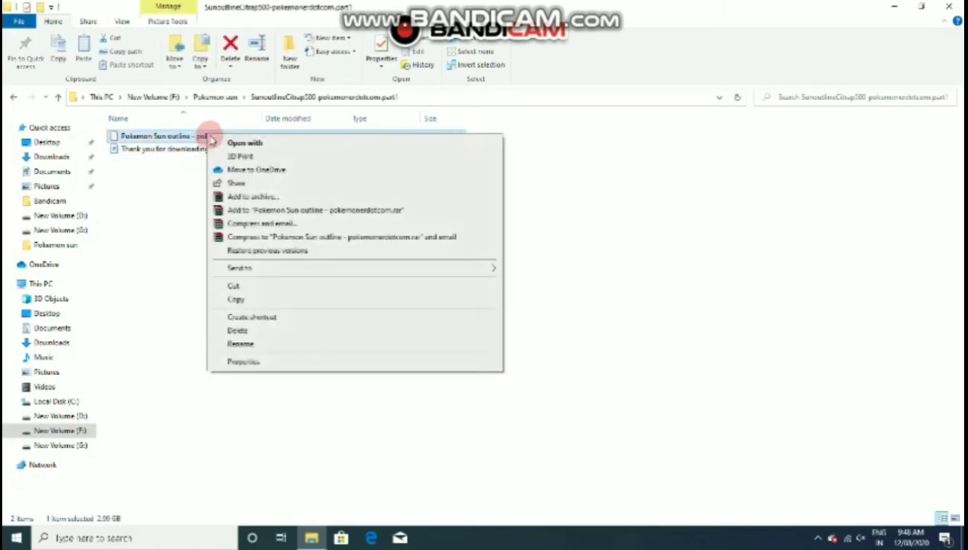
{"action": "left_click", "coordinate": [242, 299]}
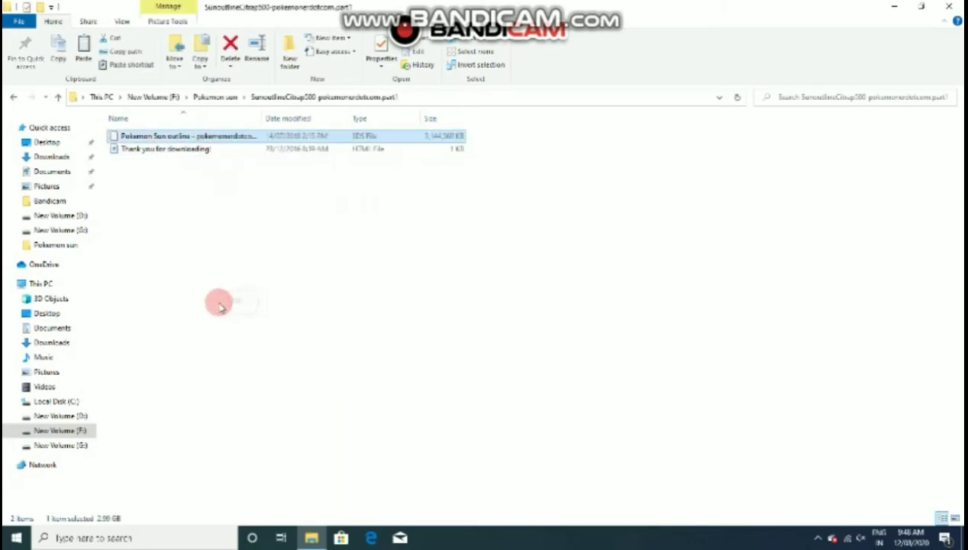
- Paste the copied ROM into the PackHack folder of PackEnglishV9, inside New folder (2) on New Volume (D:)
{"action": "left_click", "coordinate": [81, 416]}
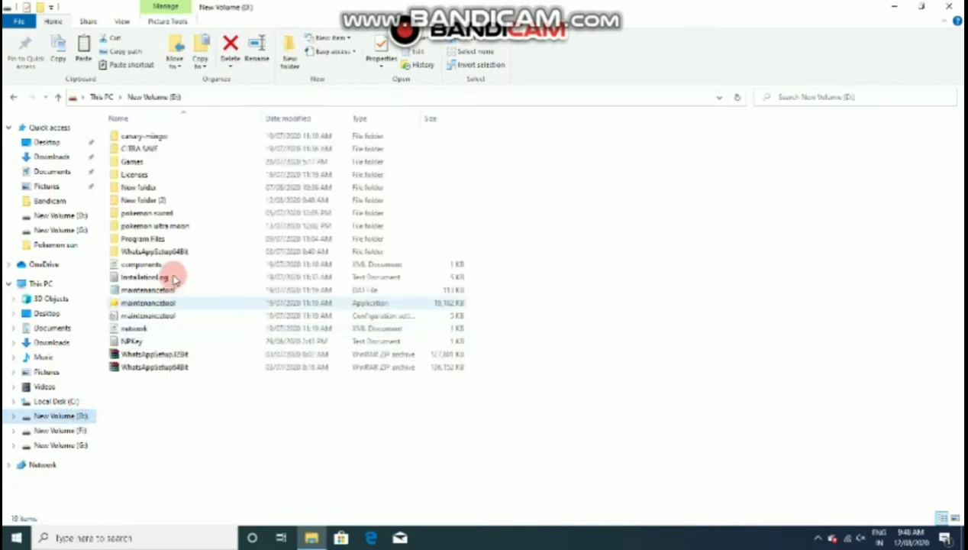
{"action": "left_click", "coordinate": [166, 200]}
{"action": "double_click", "coordinate": [166, 200]}
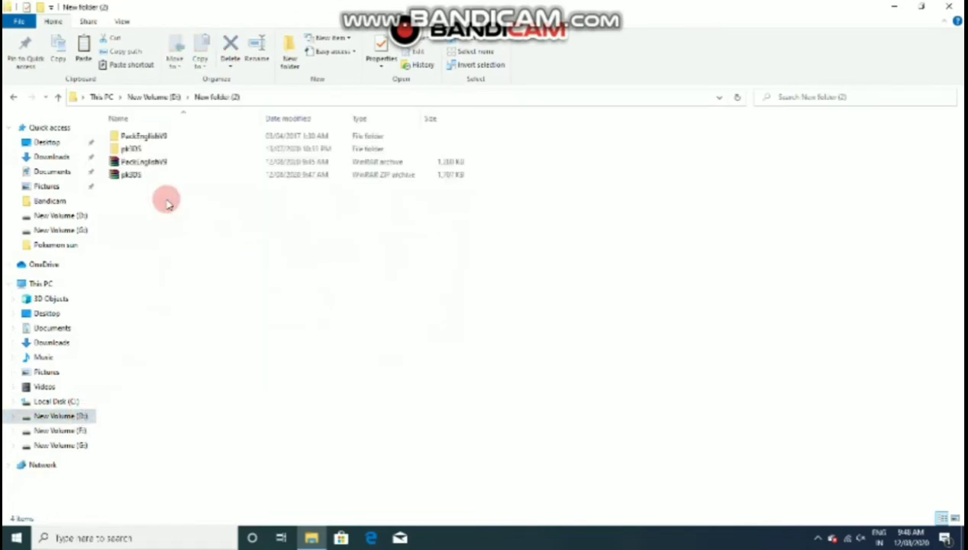
{"action": "left_click", "coordinate": [158, 137]}
{"action": "double_click", "coordinate": [158, 137]}
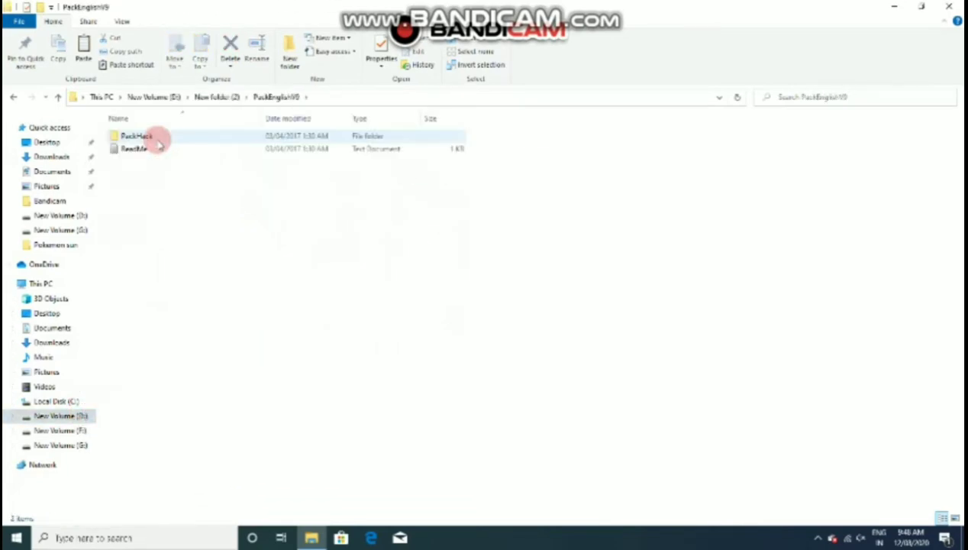
{"action": "double_click", "coordinate": [158, 136]}
{"action": "right_click", "coordinate": [188, 284]}
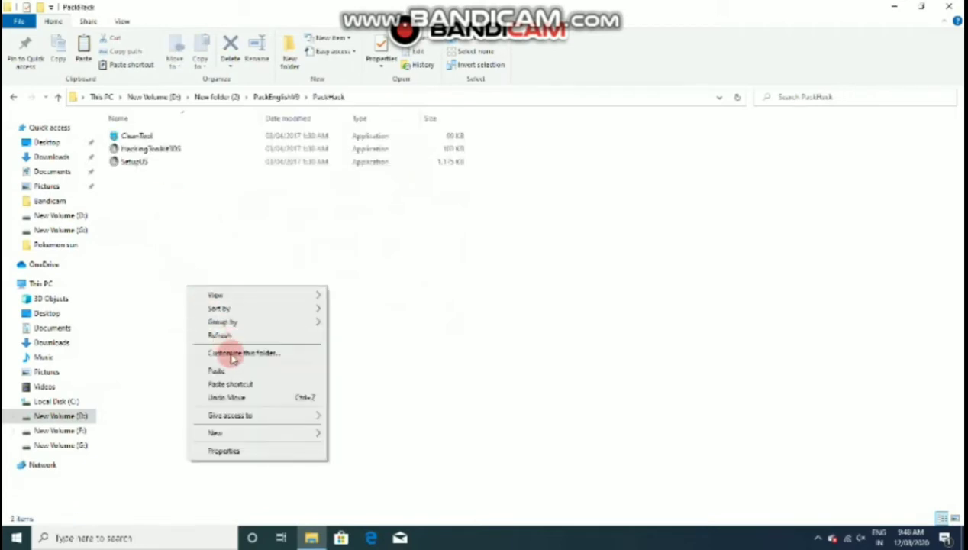
{"action": "left_click", "coordinate": [229, 369]}
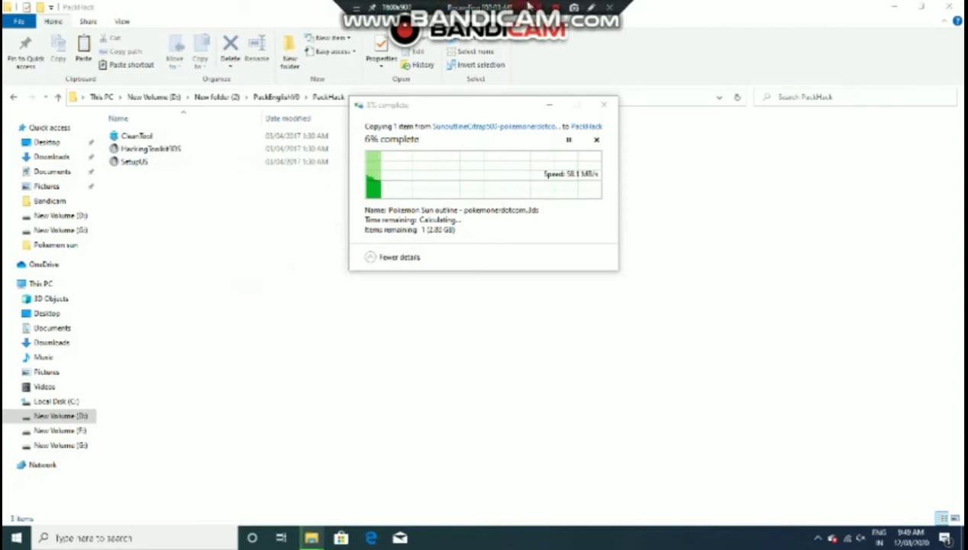
{"action": "left_click", "coordinate": [449, 165]}
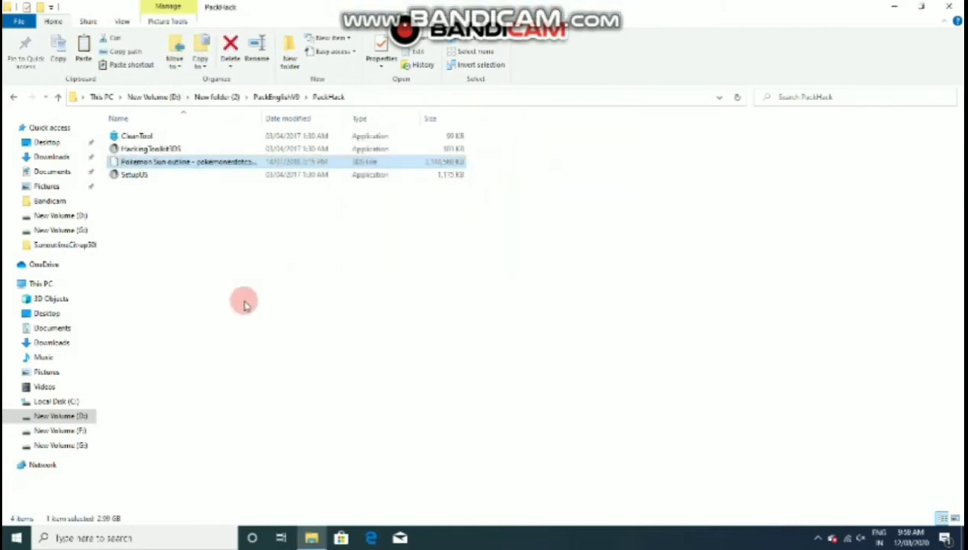
- Rename the pasted ROM file to Sun.3ds, keeping its extension
{"action": "left_click", "coordinate": [259, 258]}
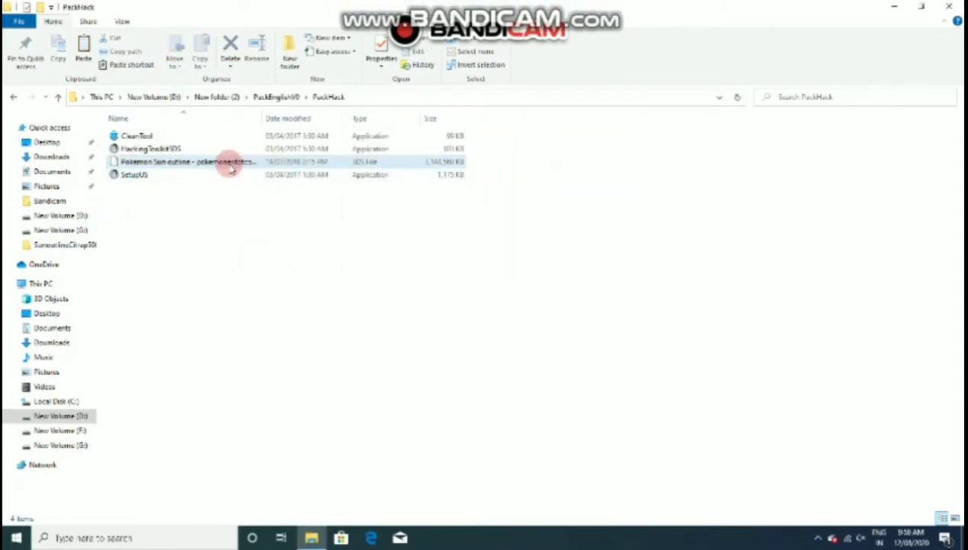
{"action": "right_click", "coordinate": [191, 166]}
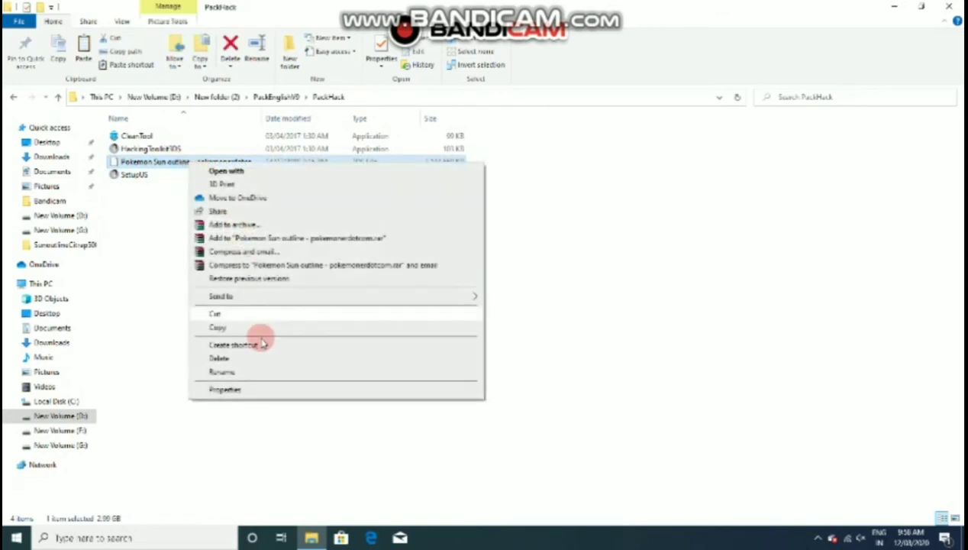
{"action": "left_click", "coordinate": [258, 370]}
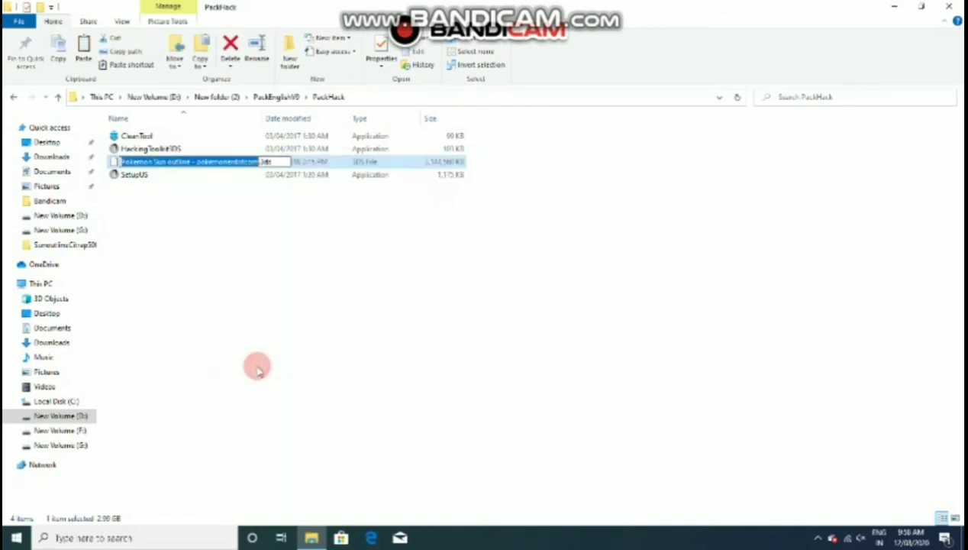
{"action": "key", "text": "BackSpace"}
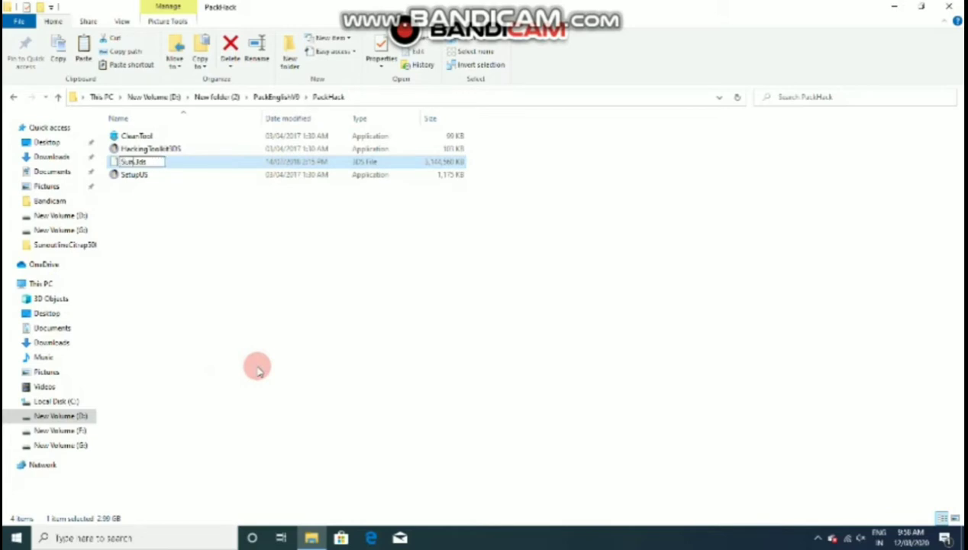
{"action": "type", "text": "Sum"}
{"action": "left_click", "coordinate": [258, 370]}
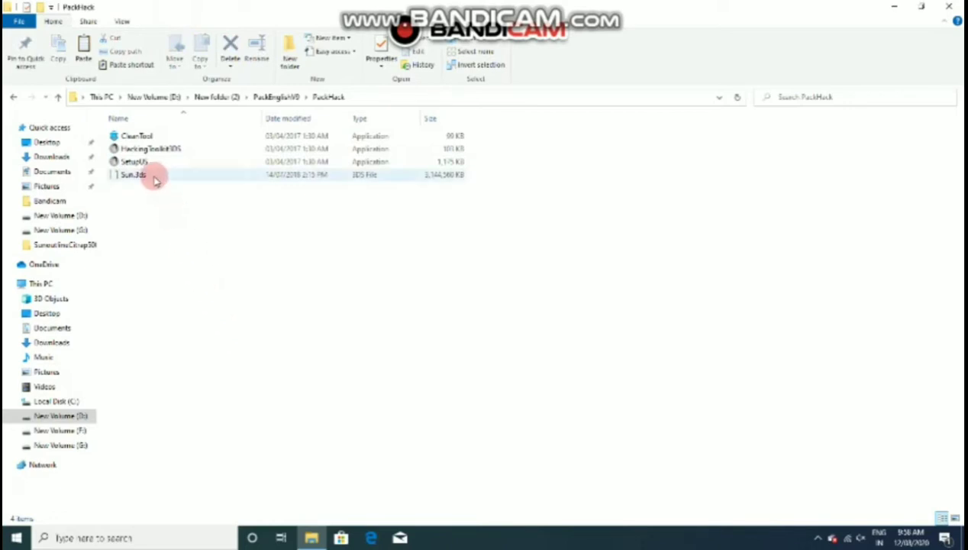
- Install HackingToolkit3DS by running SetupUS from the PackHack folder and complete the setup wizard
{"action": "double_click", "coordinate": [152, 165]}
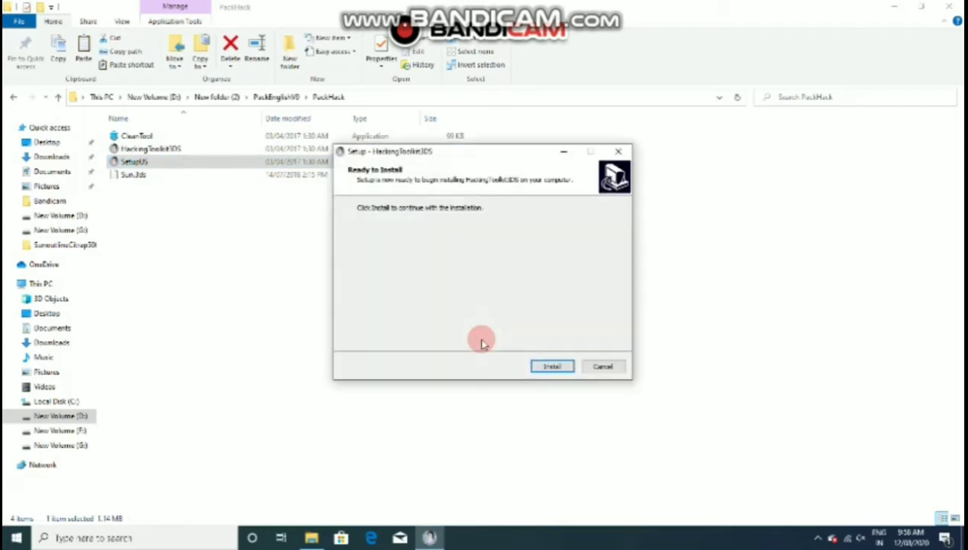
{"action": "left_click", "coordinate": [549, 367]}
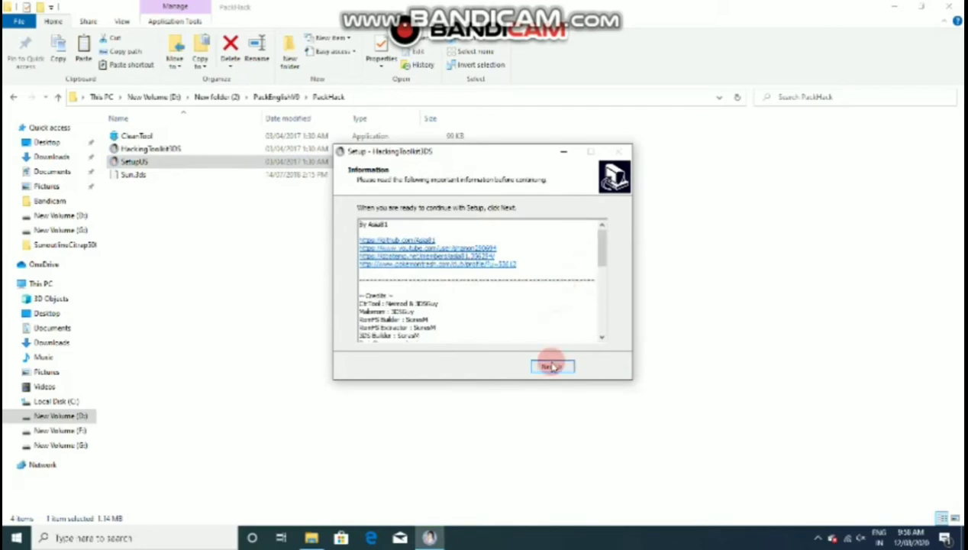
{"action": "left_click", "coordinate": [553, 367]}
{"action": "left_click", "coordinate": [551, 365]}
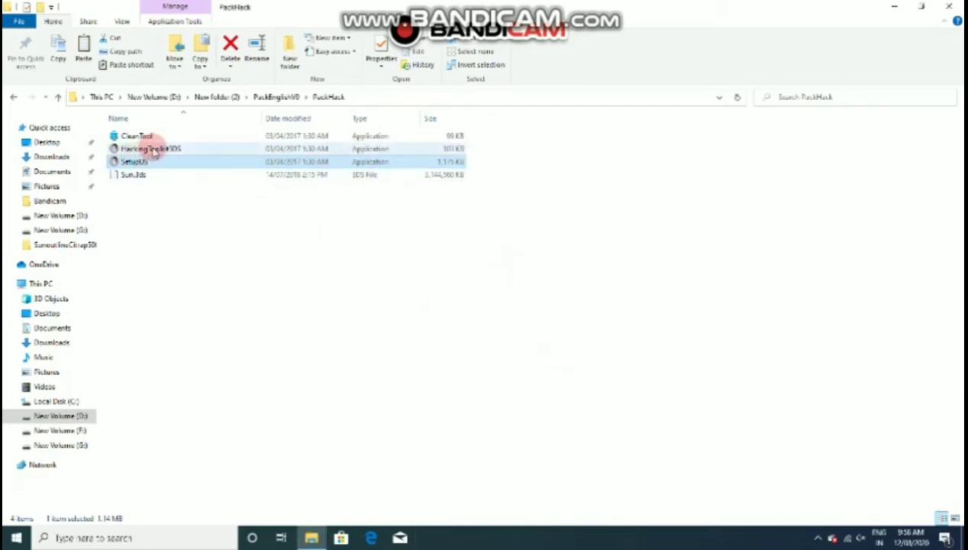
- Open HackingToolkit3DS from the PackHack folder and move its console window clear of the file names
{"action": "right_click", "coordinate": [153, 150]}
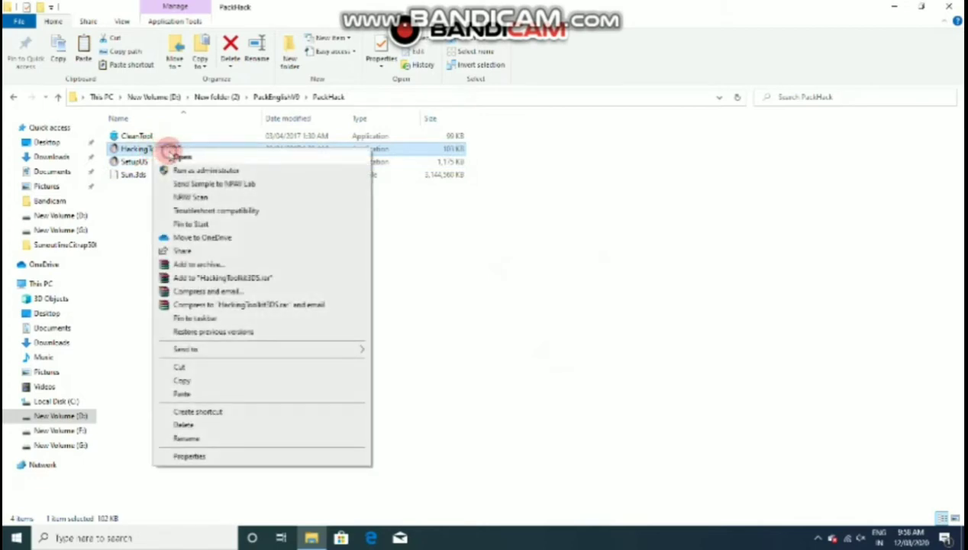
{"action": "left_click", "coordinate": [176, 156]}
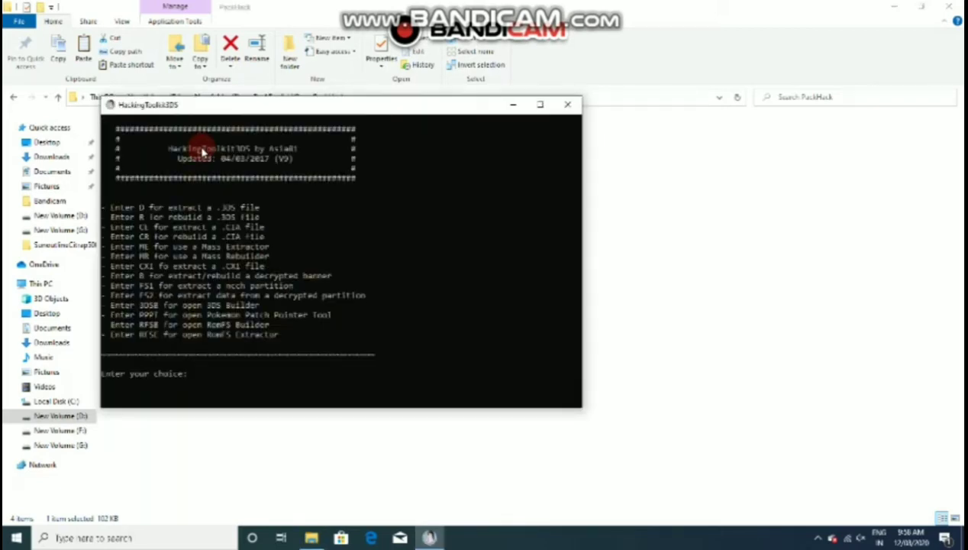
{"action": "left_click_drag", "start_coordinate": [259, 103], "coordinate": [418, 121]}
{"action": "mouse_move", "coordinate": [398, 6]}
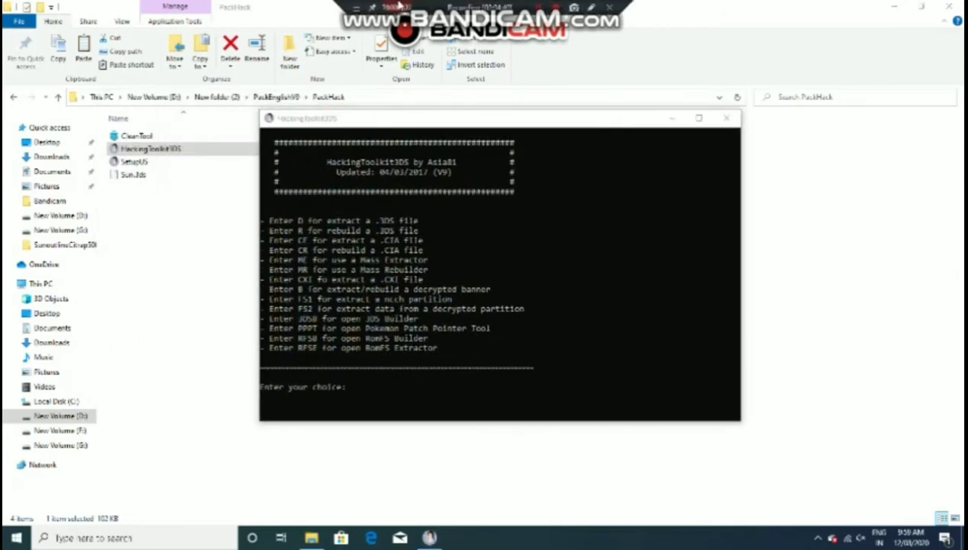
{"action": "left_click", "coordinate": [425, 118]}
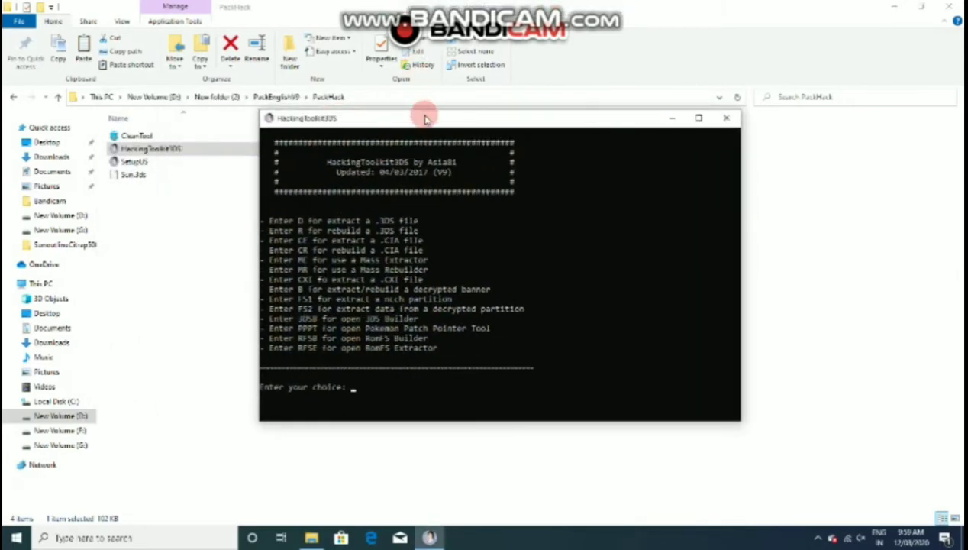
{"action": "left_click_drag", "start_coordinate": [426, 118], "coordinate": [458, 104]}
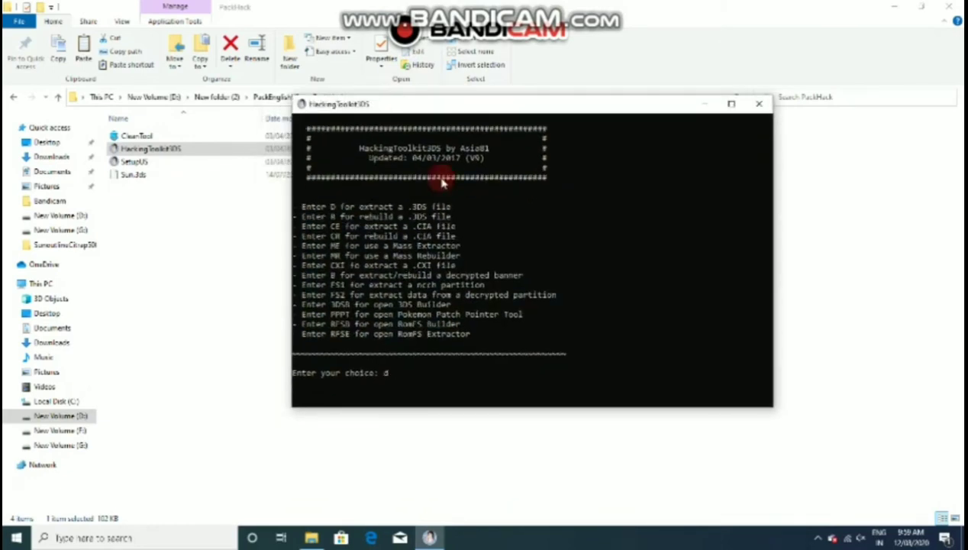
- Extract the .3DS file with choice d, file name Sun and n for decompressing code.bin, and close the toolkit once extraction is done
{"action": "type", "text": "d"}
{"action": "key", "text": "Return"}
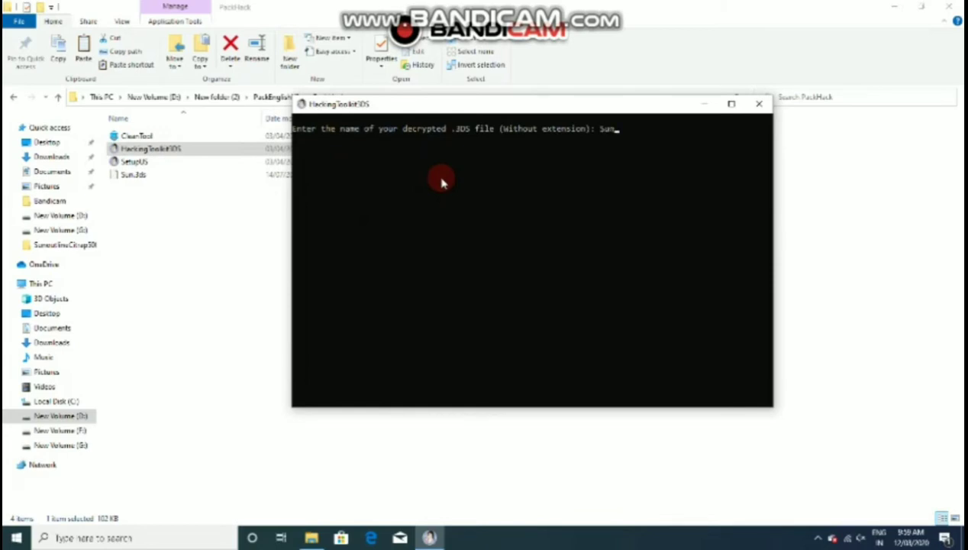
{"action": "key", "text": "Return"}
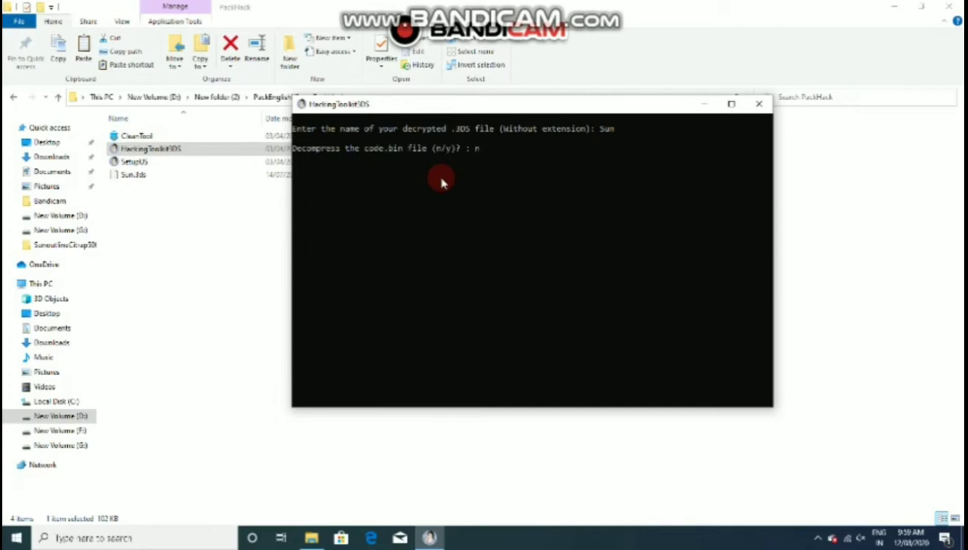
{"action": "key", "text": "Return"}
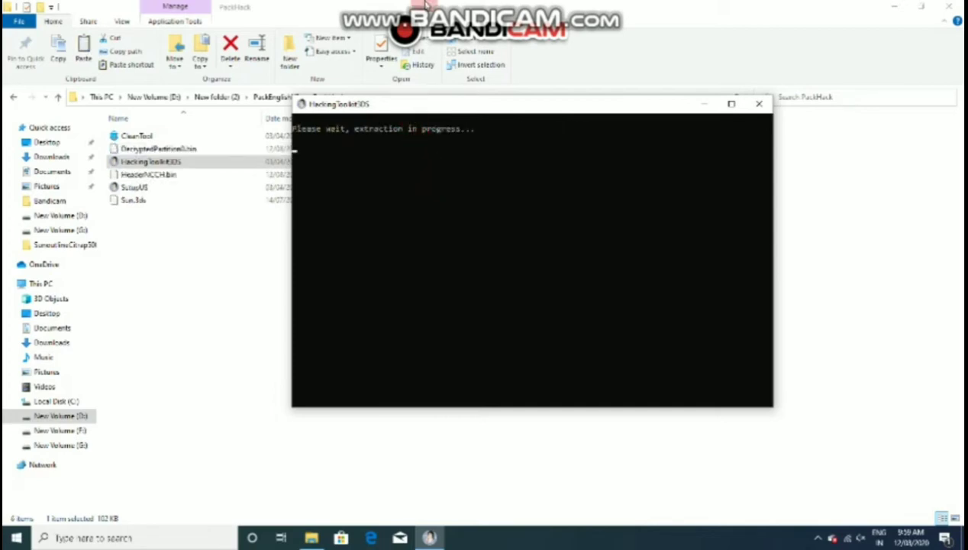
{"action": "mouse_move", "coordinate": [451, 6]}
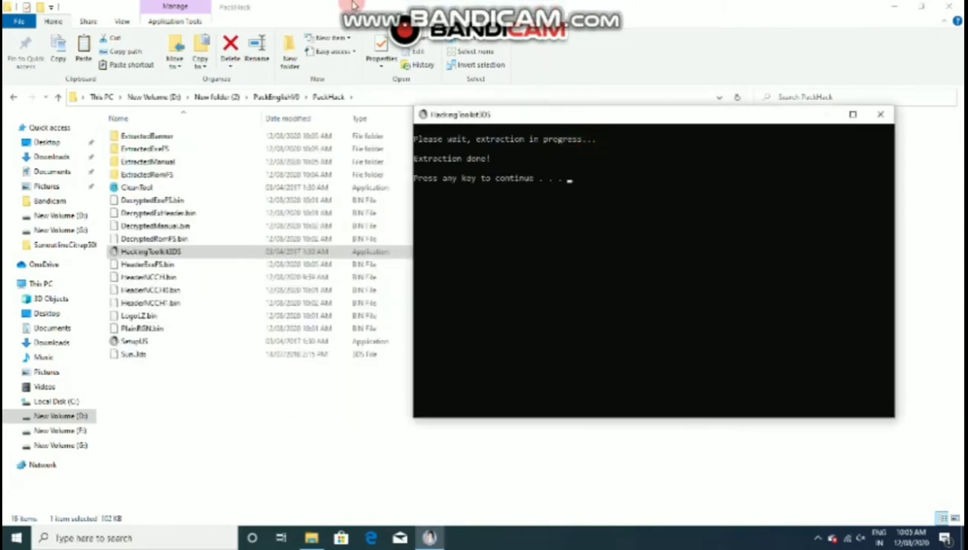
{"action": "left_click", "coordinate": [569, 229]}
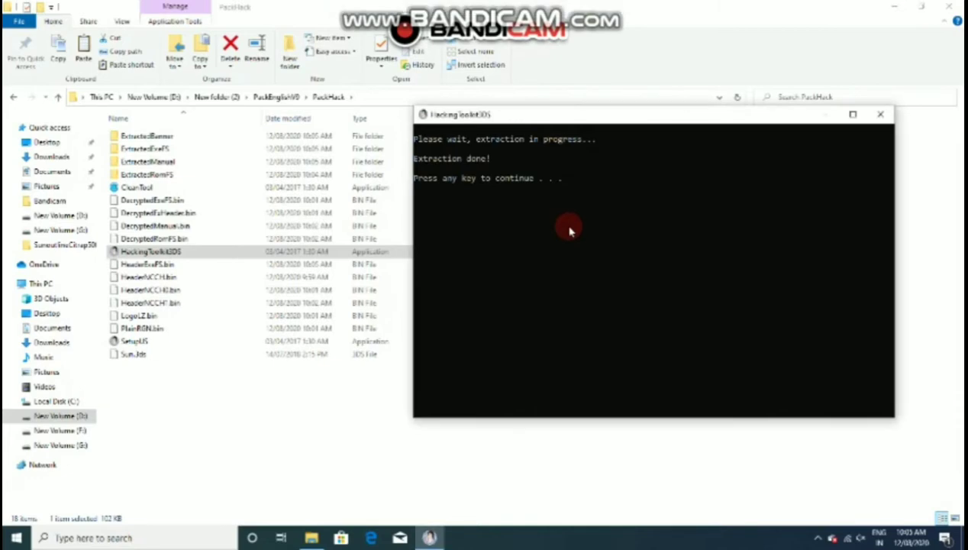
{"action": "key", "text": "Return"}
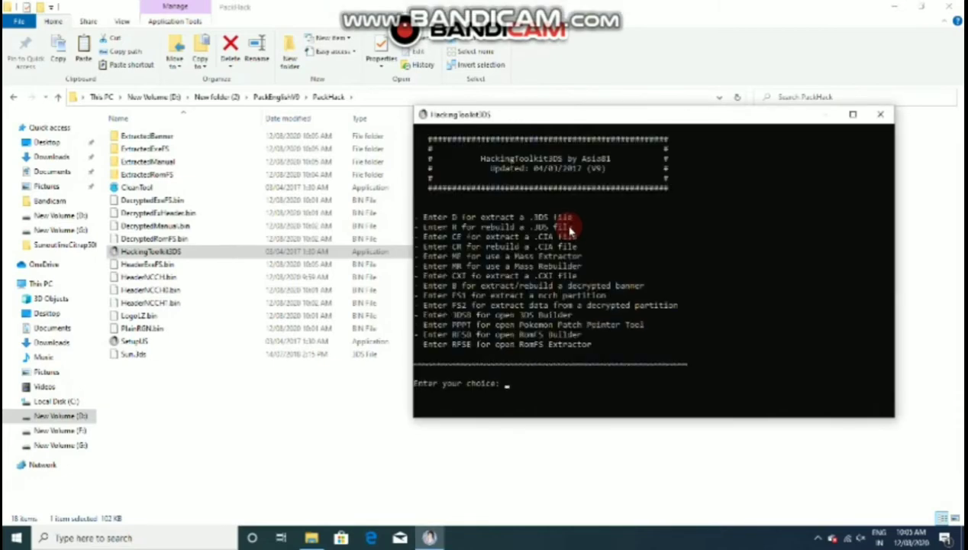
{"action": "left_click", "coordinate": [883, 116]}
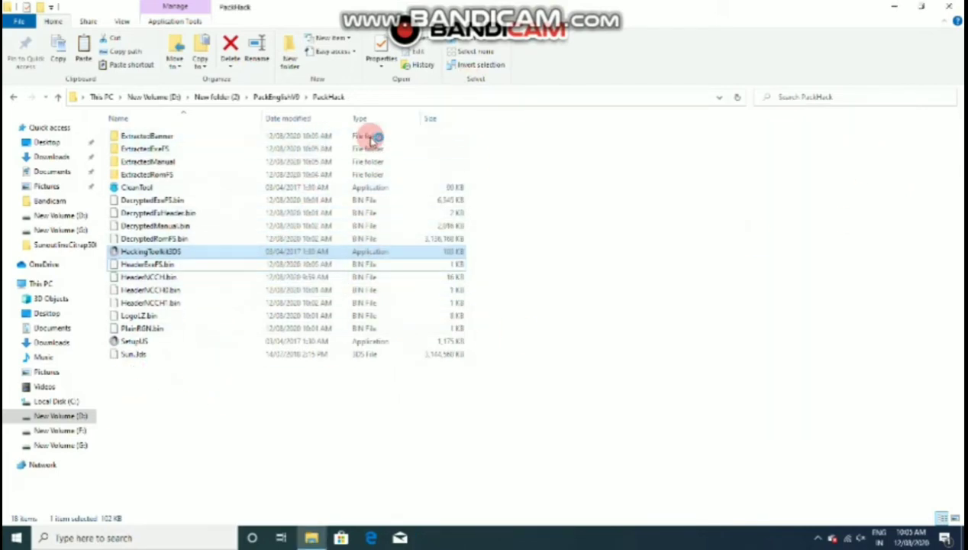
- Locate the ExtractedRomFS and ExtractedExeFS folders among the extracted files in the PackHack folder
{"action": "left_click", "coordinate": [283, 97]}
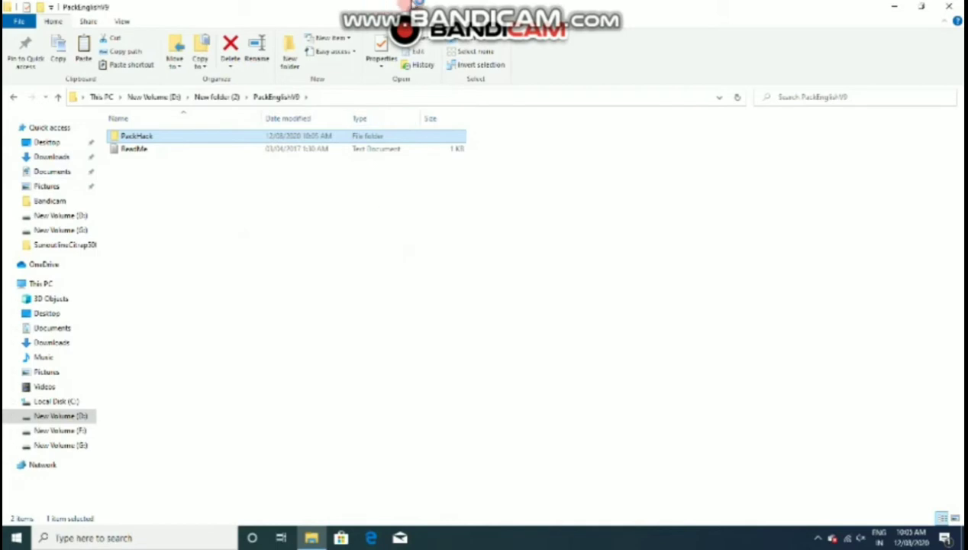
{"action": "left_click", "coordinate": [486, 6]}
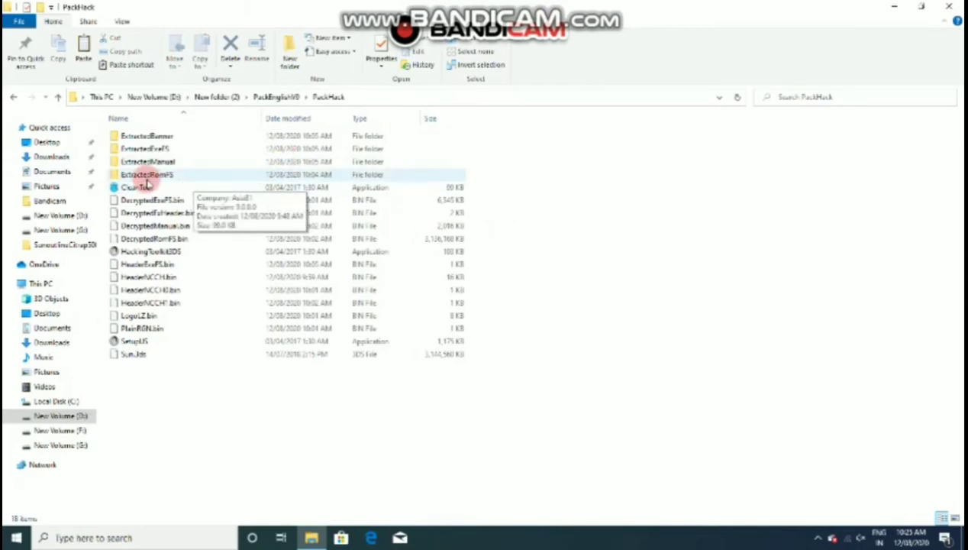
{"action": "left_click", "coordinate": [150, 175]}
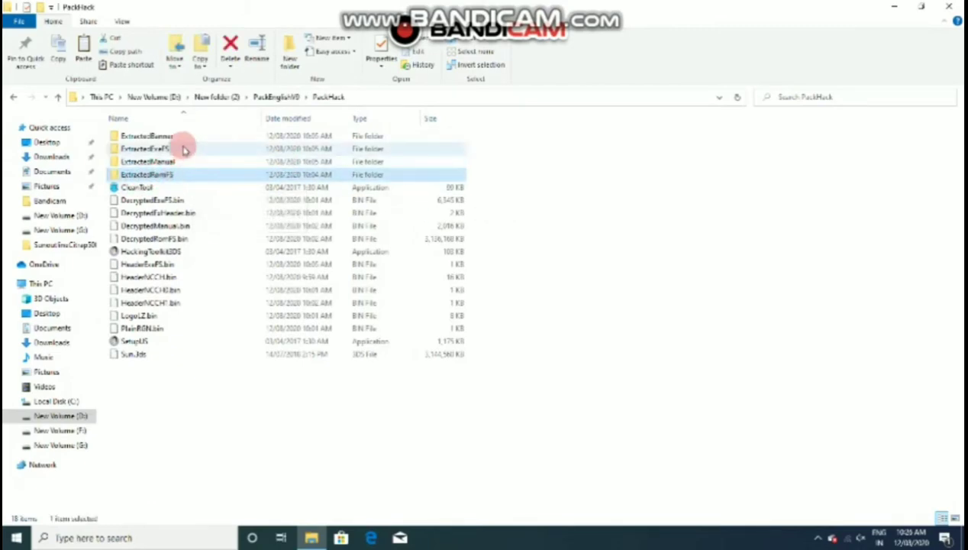
{"action": "left_click", "coordinate": [182, 149]}
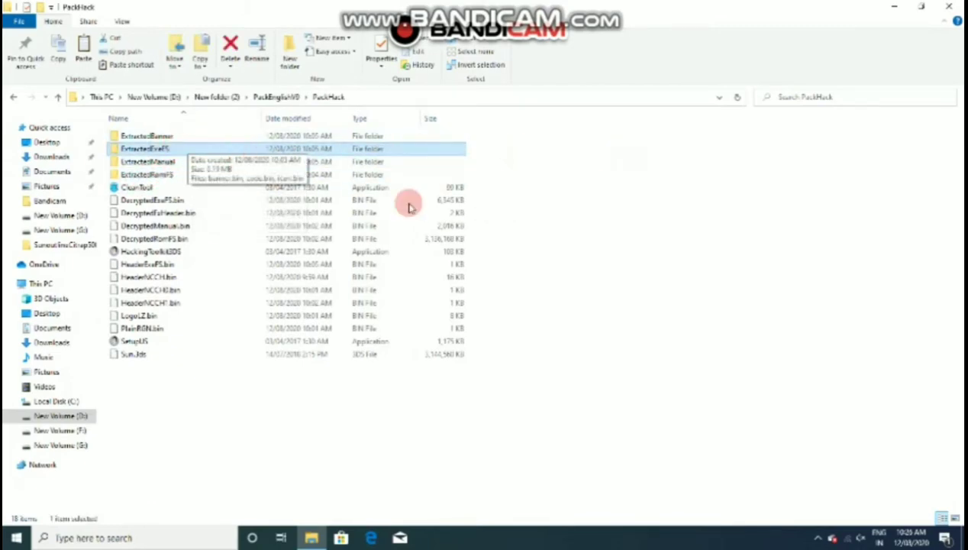
- Copy all the files and folders in the PackHack folder, including the extracted ones
{"action": "left_click", "coordinate": [577, 182]}
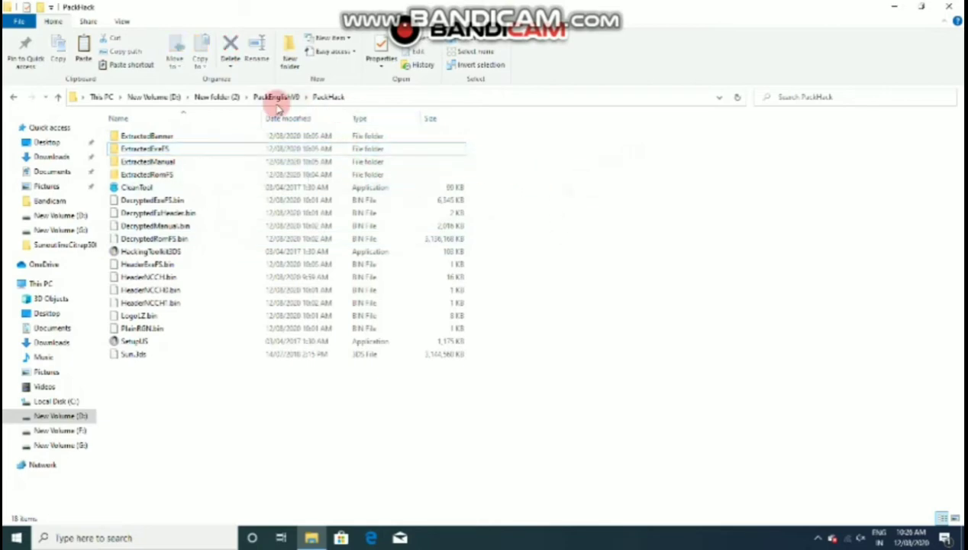
{"action": "left_click_drag", "start_coordinate": [495, 427], "coordinate": [264, 131]}
{"action": "right_click", "coordinate": [267, 136]}
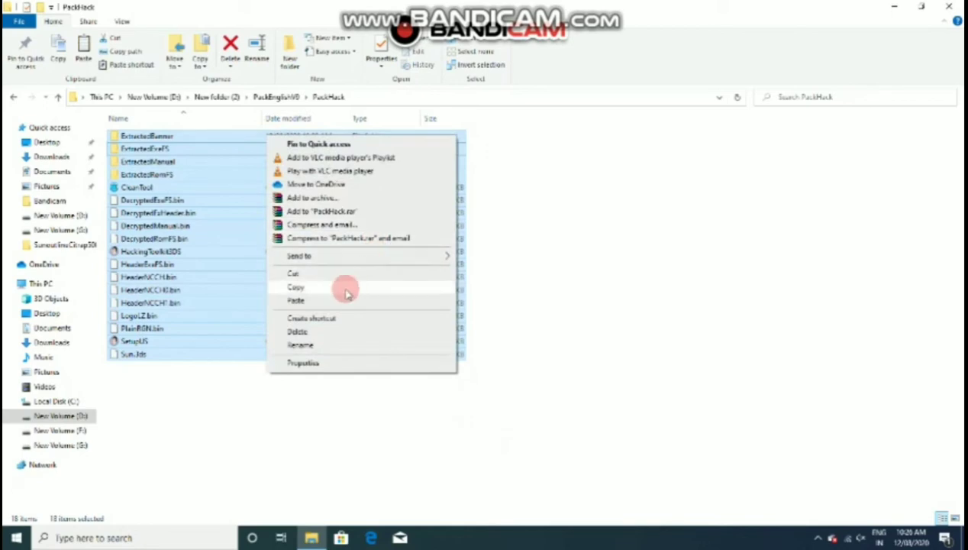
{"action": "left_click", "coordinate": [297, 287]}
{"action": "right_click", "coordinate": [355, 281]}
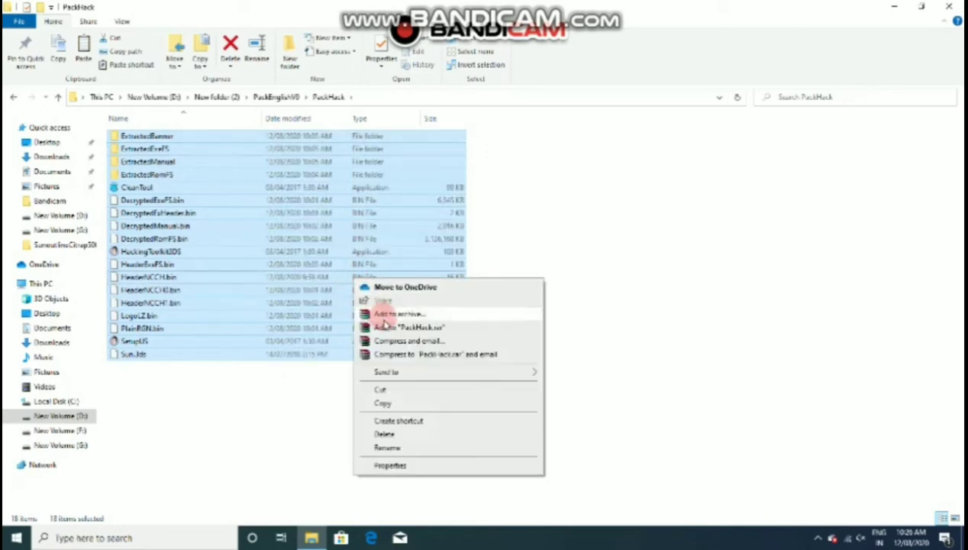
{"action": "left_click", "coordinate": [402, 392]}
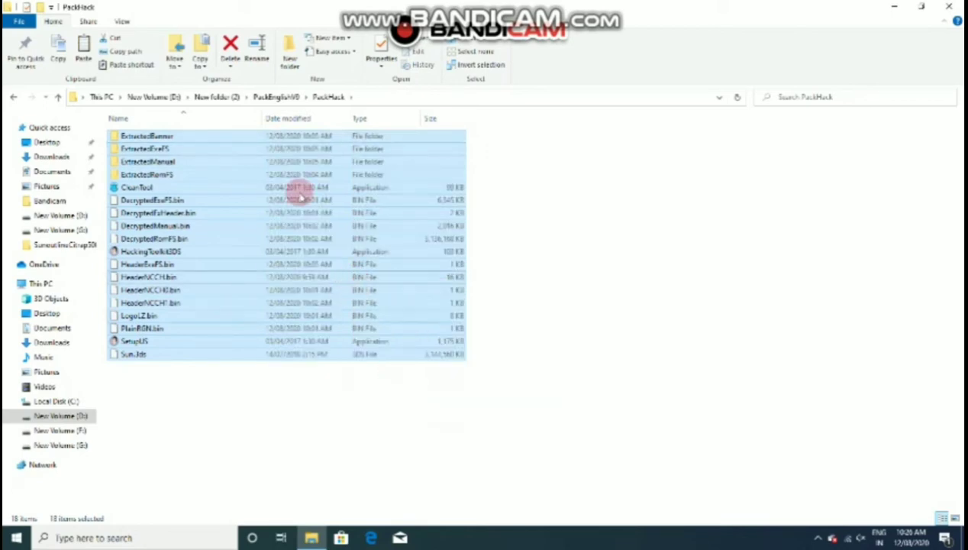
- Create a folder named New folder inside PackEnglishV9 and paste the copied PackHack contents into it
{"action": "left_click", "coordinate": [269, 97]}
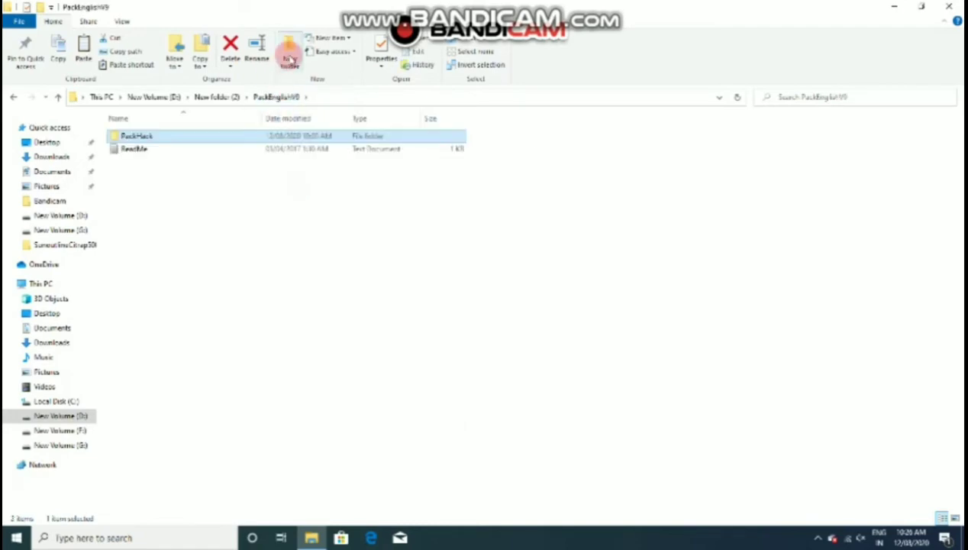
{"action": "key", "text": "ctrl+shift+n"}
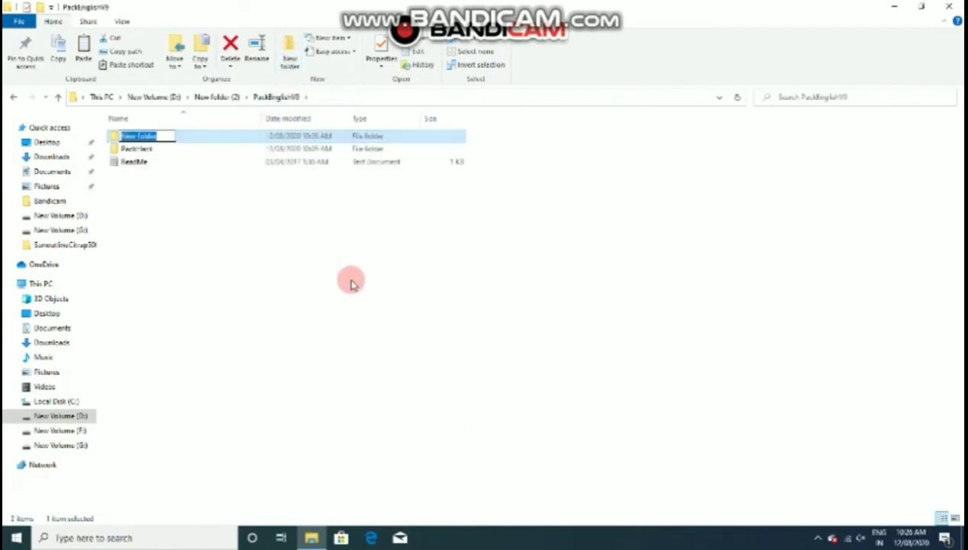
{"action": "left_click", "coordinate": [210, 140]}
{"action": "double_click", "coordinate": [210, 140]}
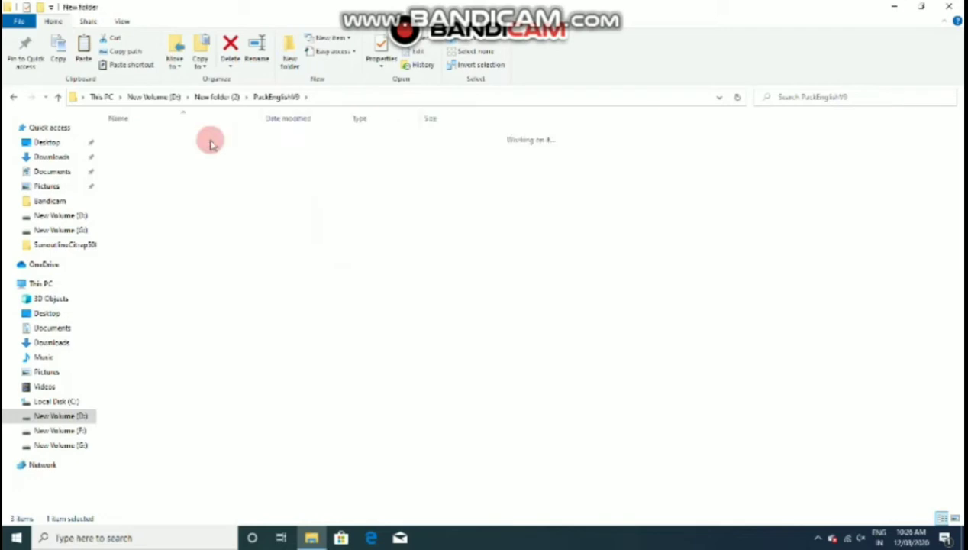
{"action": "right_click", "coordinate": [211, 205]}
{"action": "left_click", "coordinate": [235, 288]}
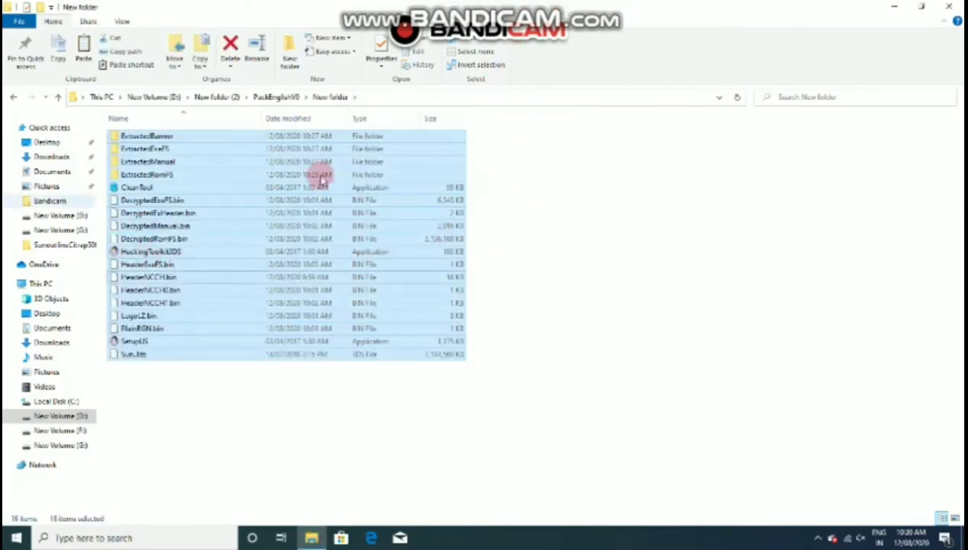
{"action": "left_click", "coordinate": [580, 284]}
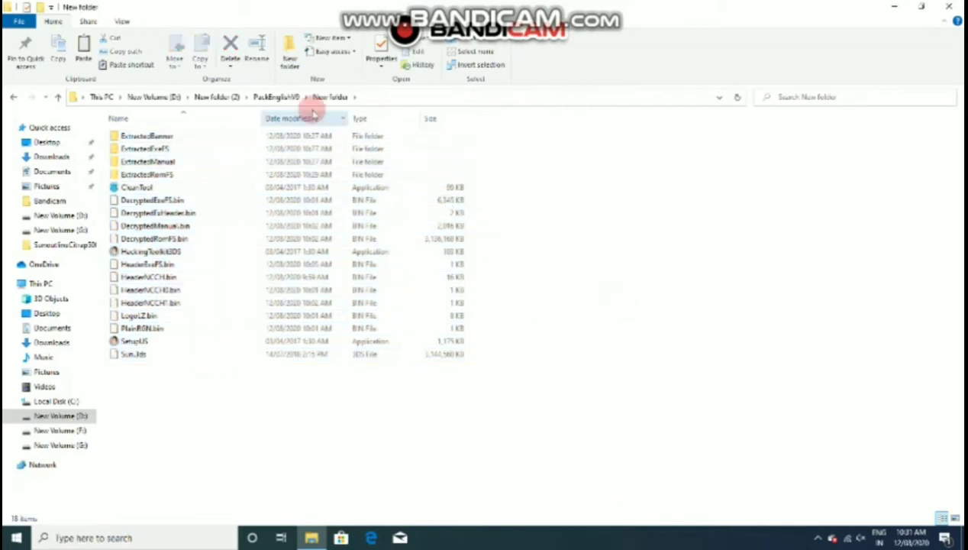
- Launch the pk3DS application from the pk3DS folder in New folder (2), allowing it to run despite the SmartScreen warning
{"action": "left_click", "coordinate": [289, 97]}
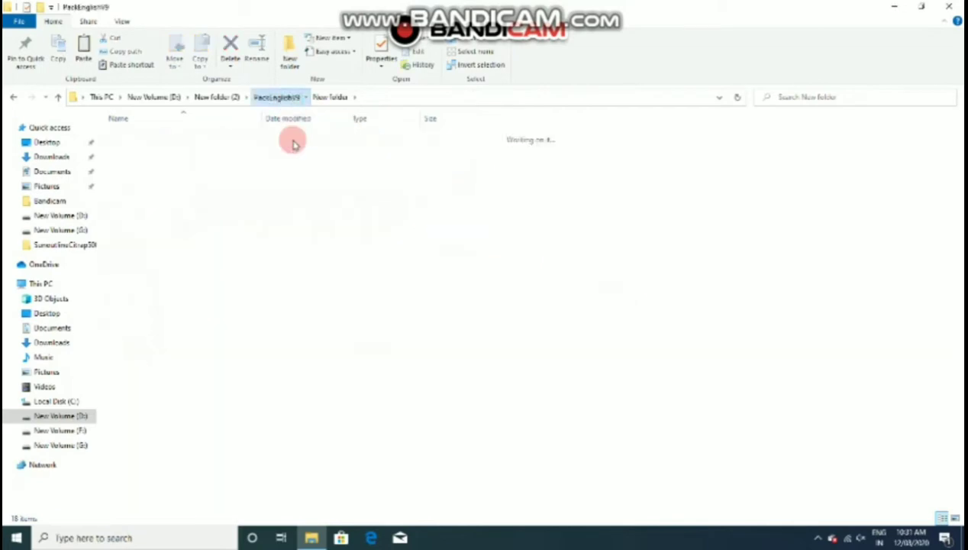
{"action": "left_click", "coordinate": [217, 98]}
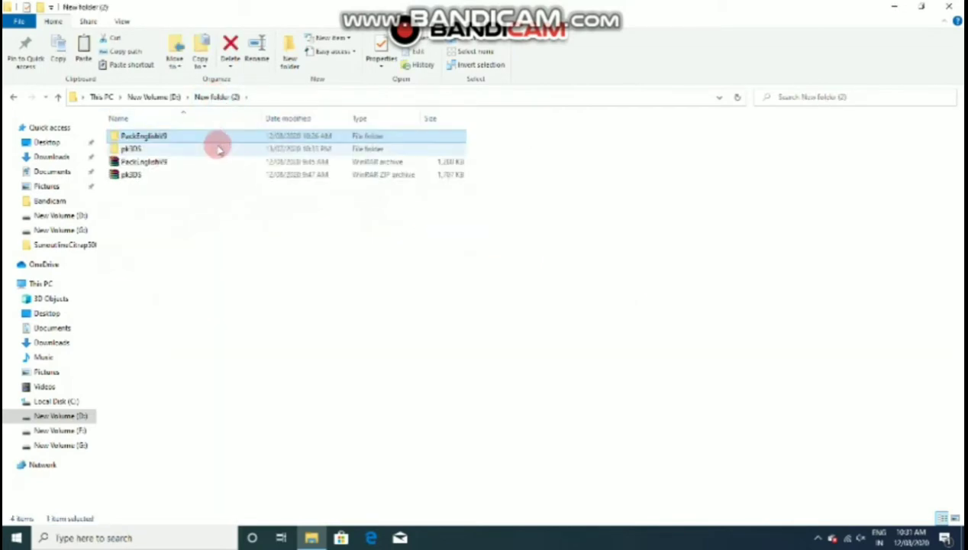
{"action": "double_click", "coordinate": [218, 148]}
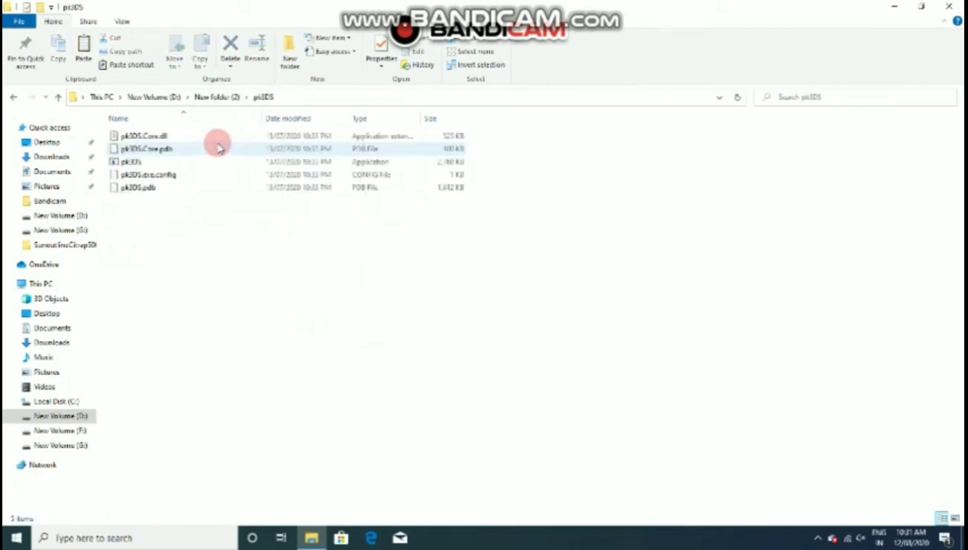
{"action": "double_click", "coordinate": [220, 160]}
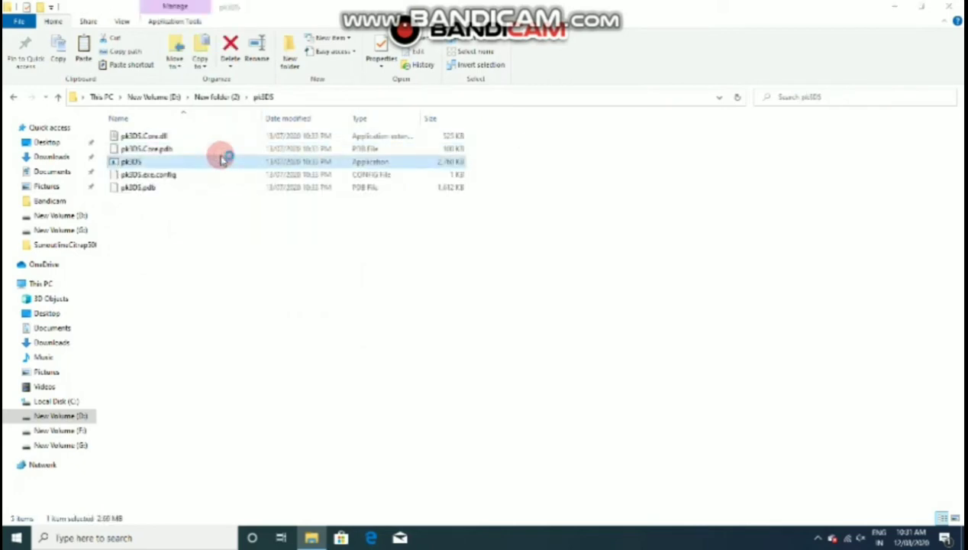
{"action": "left_click", "coordinate": [218, 98]}
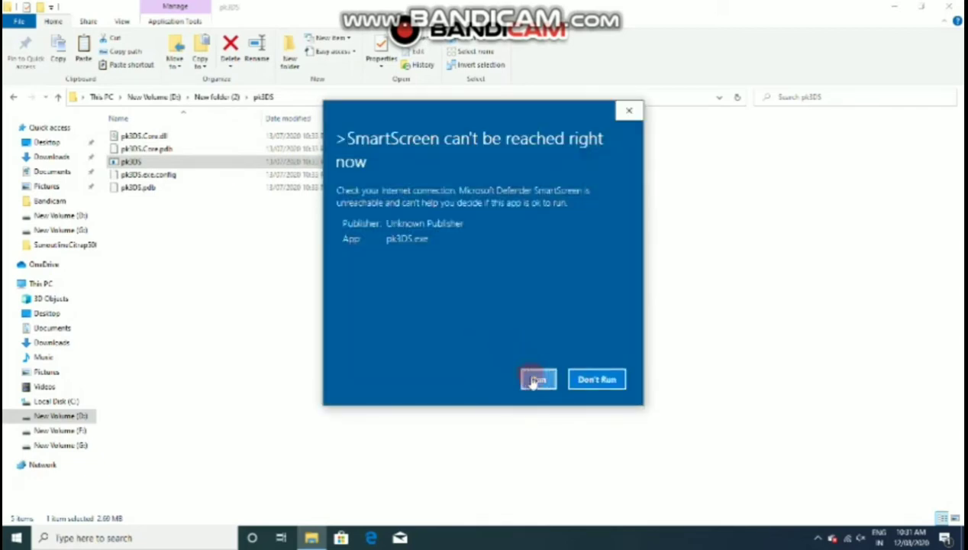
{"action": "left_click", "coordinate": [537, 380]}
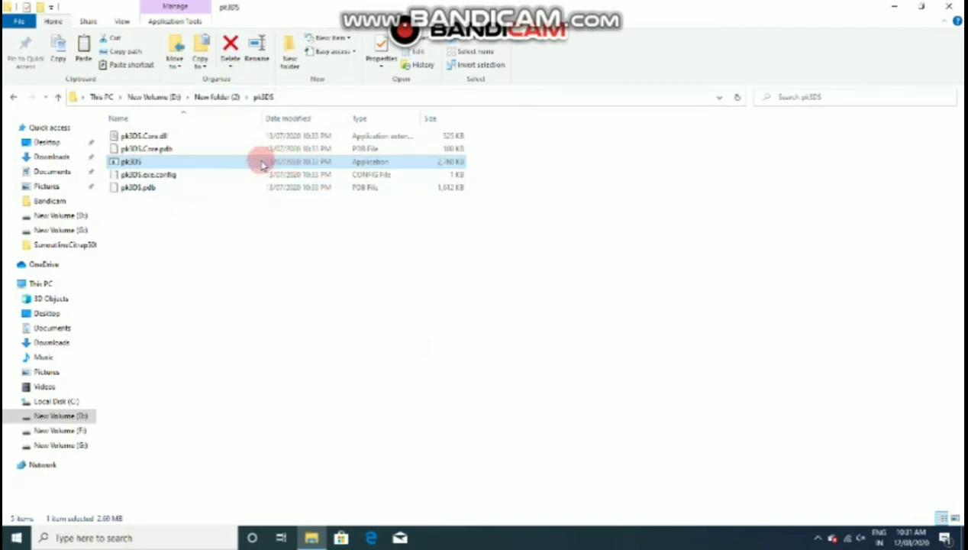
{"action": "double_click", "coordinate": [138, 163]}
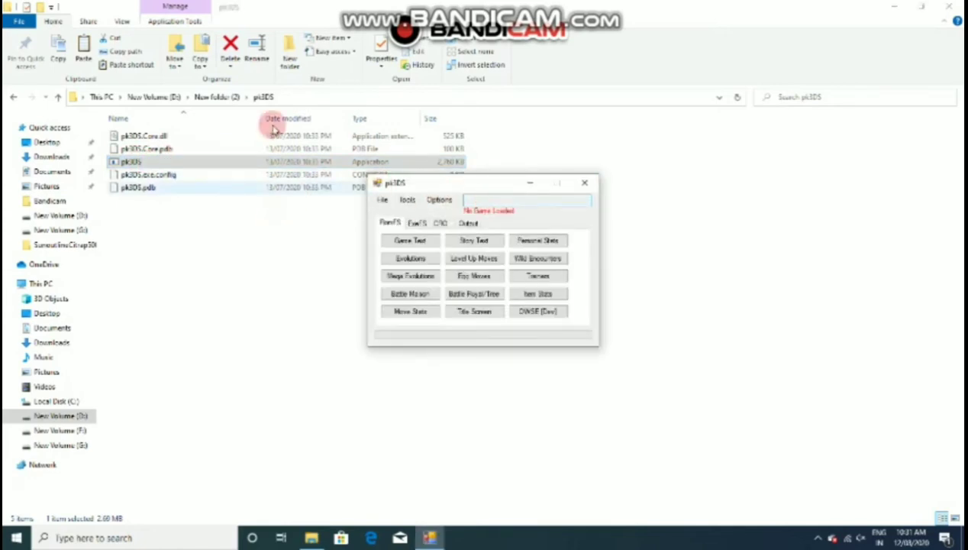
- Show the contents of the PackEnglishV9 folder with the pk3DS window in front of it
{"action": "left_click", "coordinate": [216, 97]}
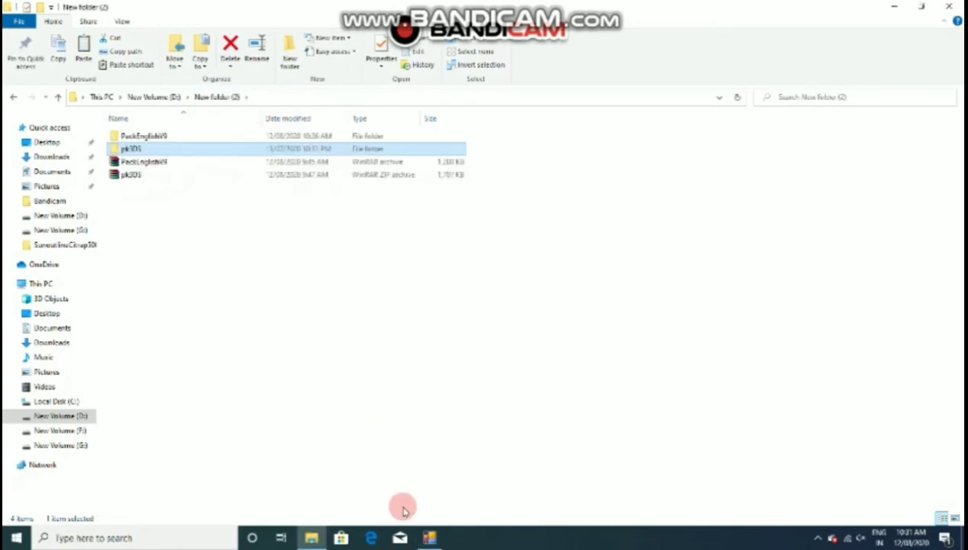
{"action": "left_click", "coordinate": [255, 135]}
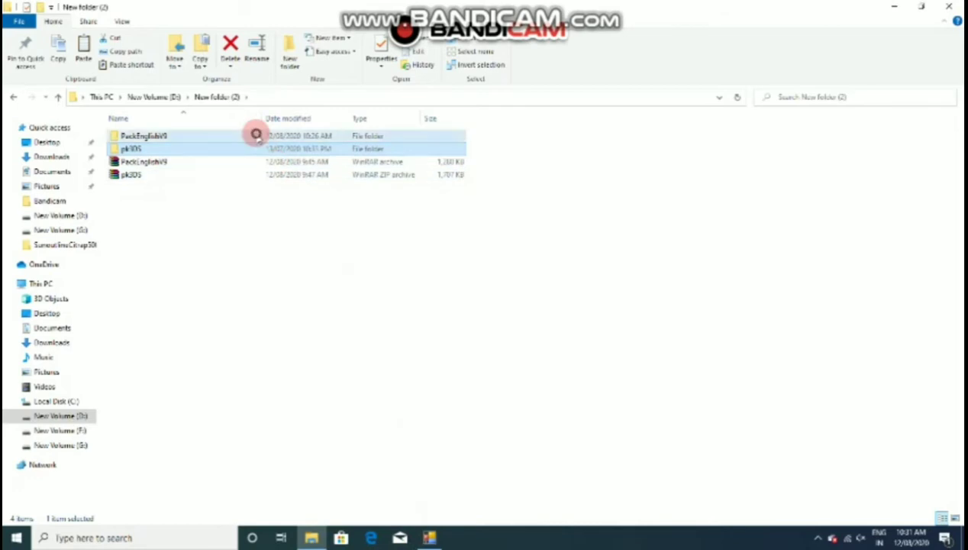
{"action": "double_click", "coordinate": [259, 136]}
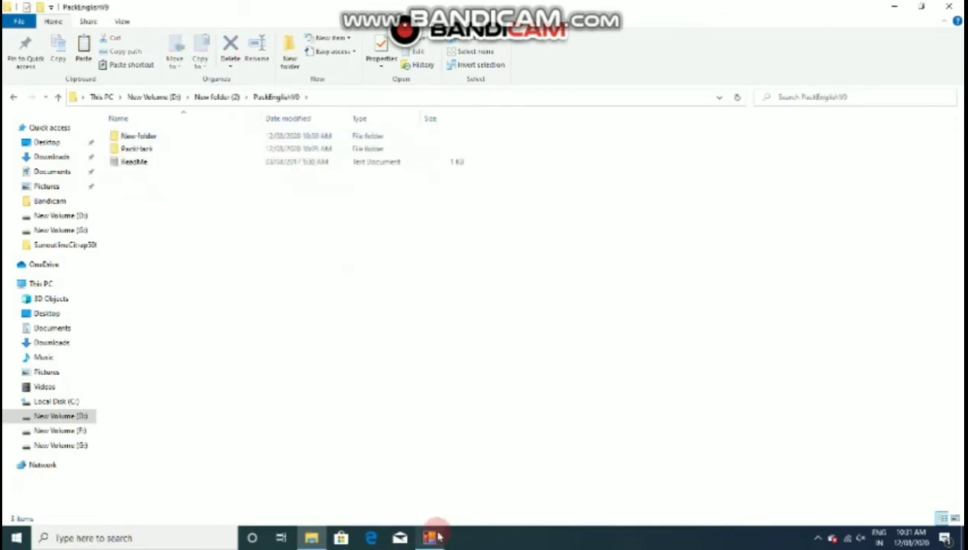
{"action": "left_click", "coordinate": [434, 536]}
{"action": "left_click", "coordinate": [237, 135]}
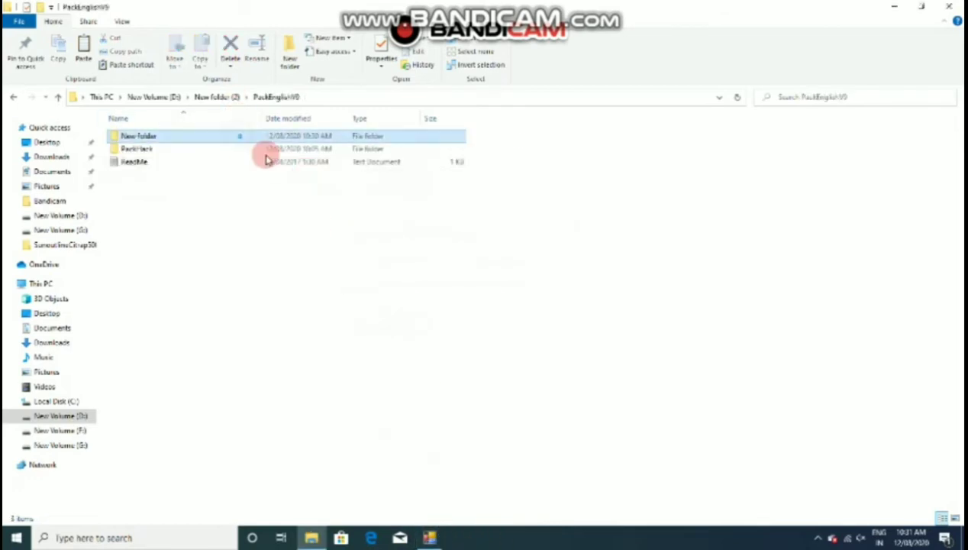
{"action": "key", "text": "ctrl+a"}
{"action": "left_click", "coordinate": [260, 136]}
{"action": "left_click", "coordinate": [271, 201]}
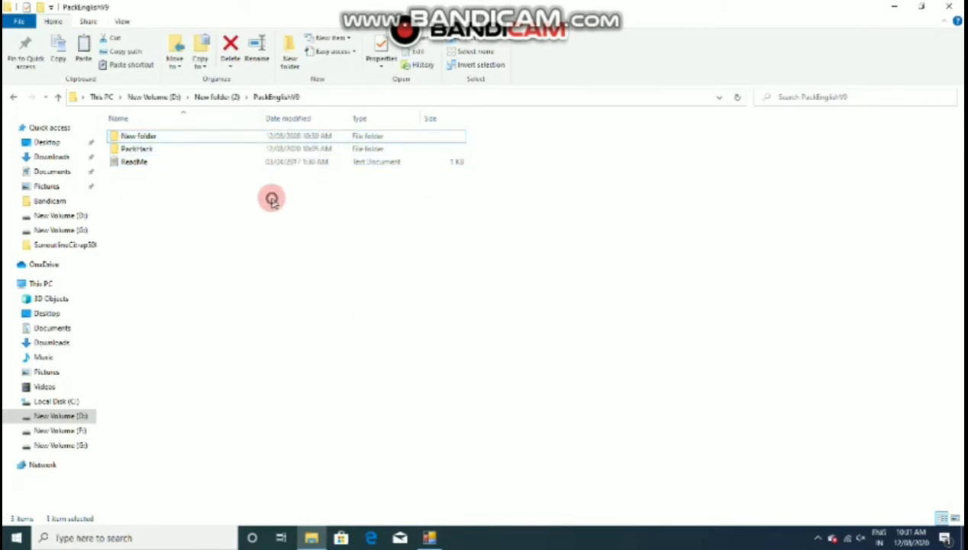
{"action": "left_click", "coordinate": [430, 537]}
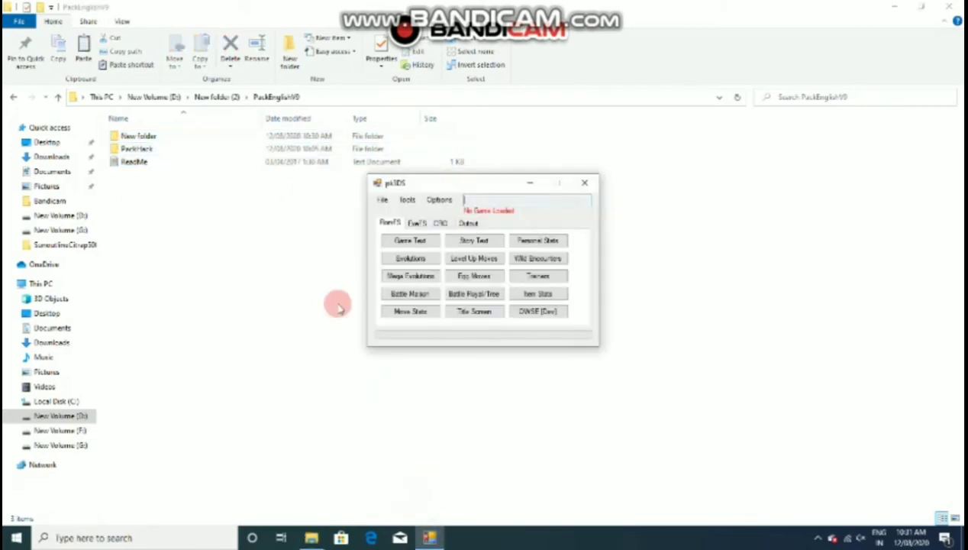
- Load New folder from PackEnglishV9 into pk3DS as the game files and accept the alert about unnecessary folders
{"action": "left_click", "coordinate": [136, 138]}
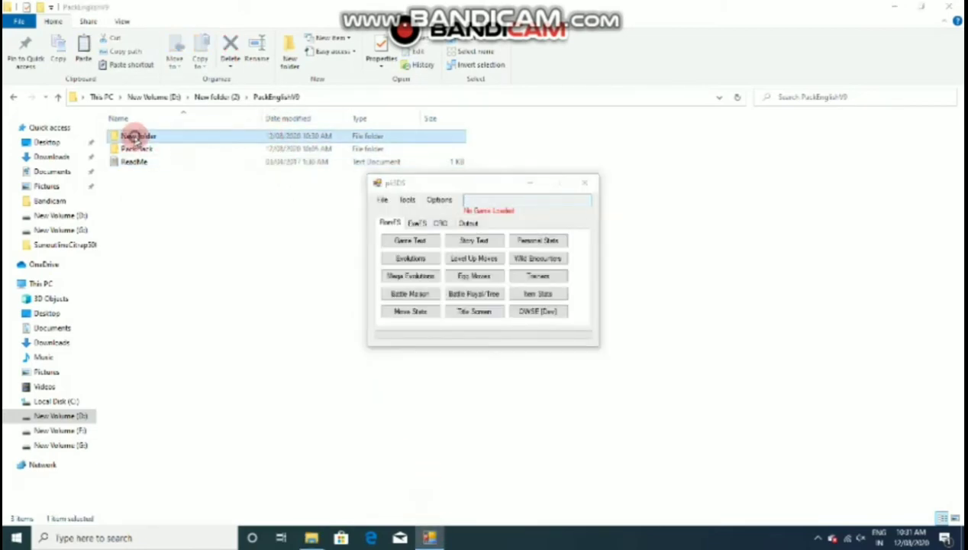
{"action": "left_click_drag", "start_coordinate": [136, 138], "coordinate": [440, 208]}
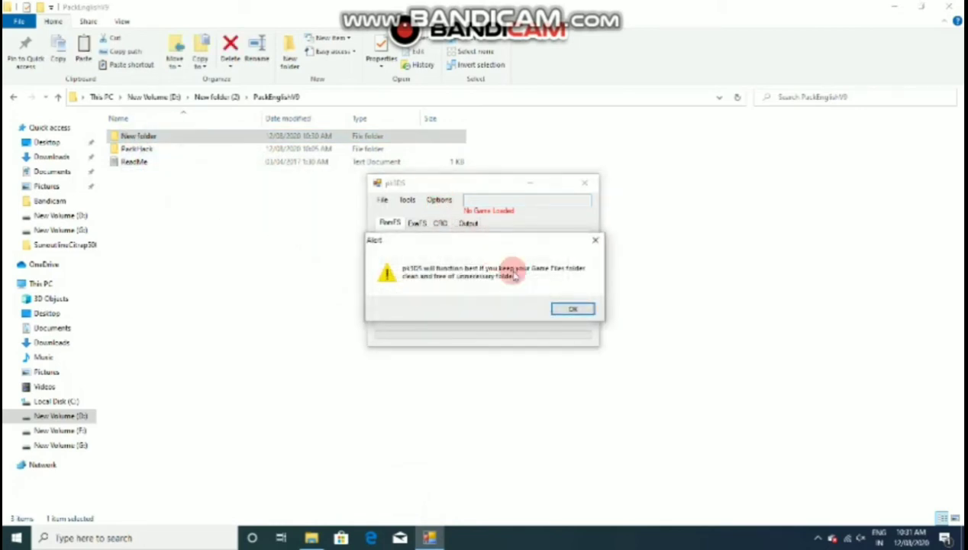
{"action": "left_click", "coordinate": [566, 314]}
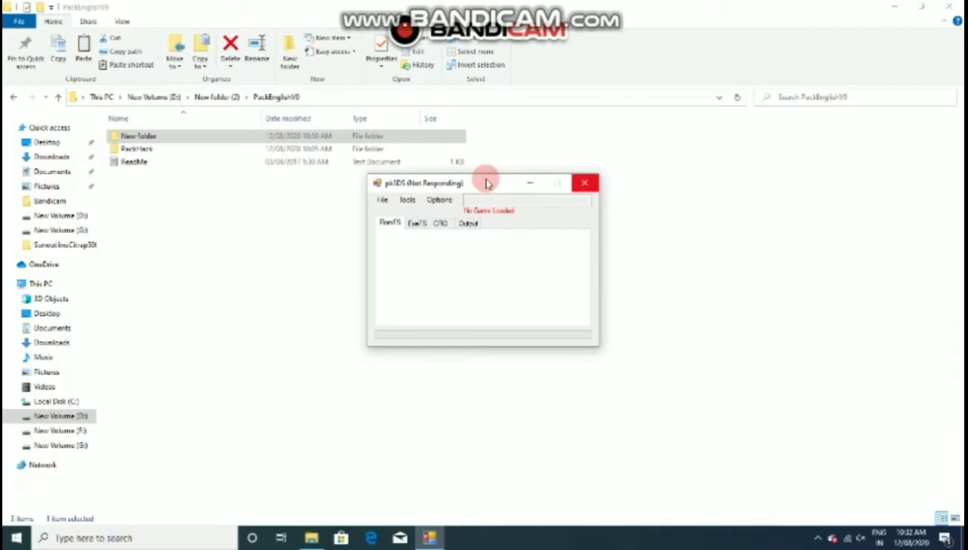
{"action": "left_click_drag", "start_coordinate": [489, 187], "coordinate": [523, 188]}
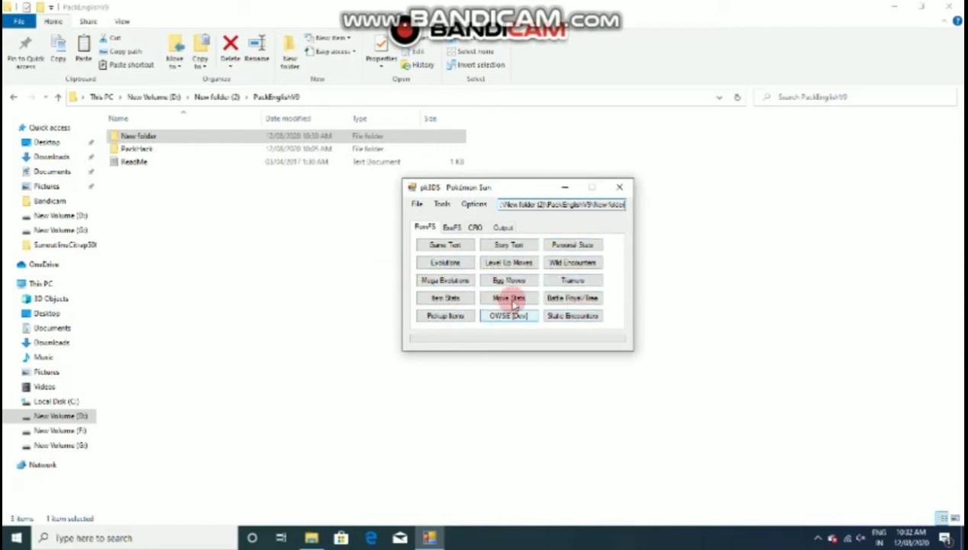
- Randomize the evolutions of all species in the Evolution Editor, keeping the EXP growth, type and BST sharing options enabled
{"action": "left_click", "coordinate": [445, 262]}
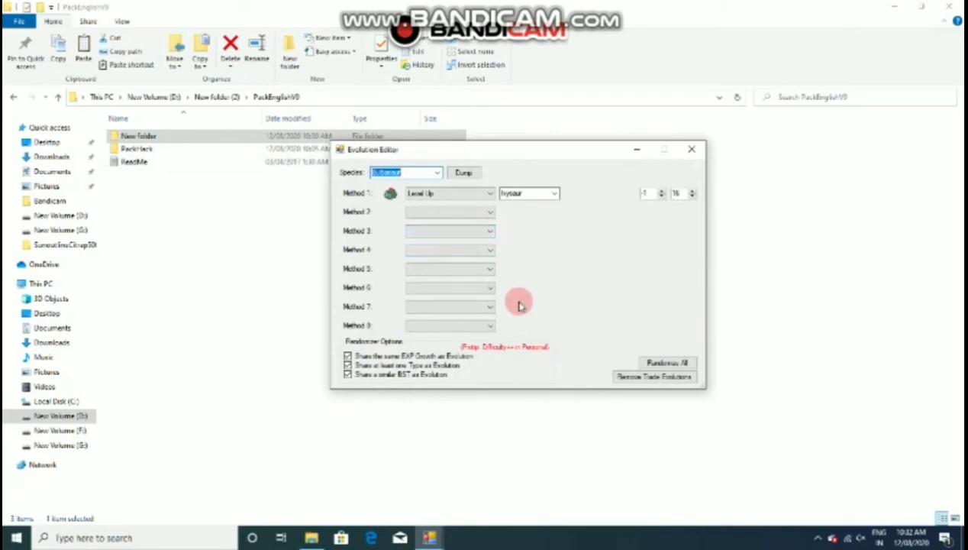
{"action": "left_click", "coordinate": [685, 365]}
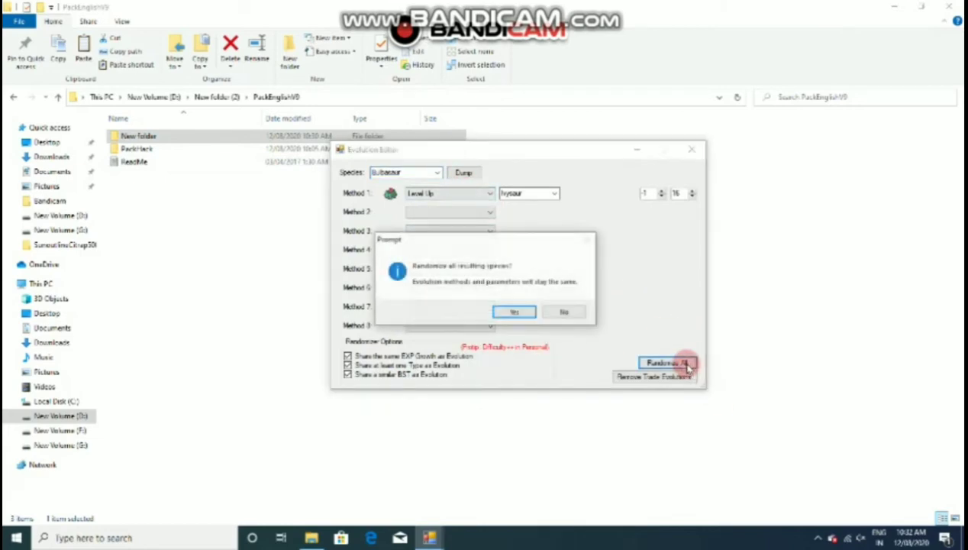
{"action": "left_click", "coordinate": [533, 312]}
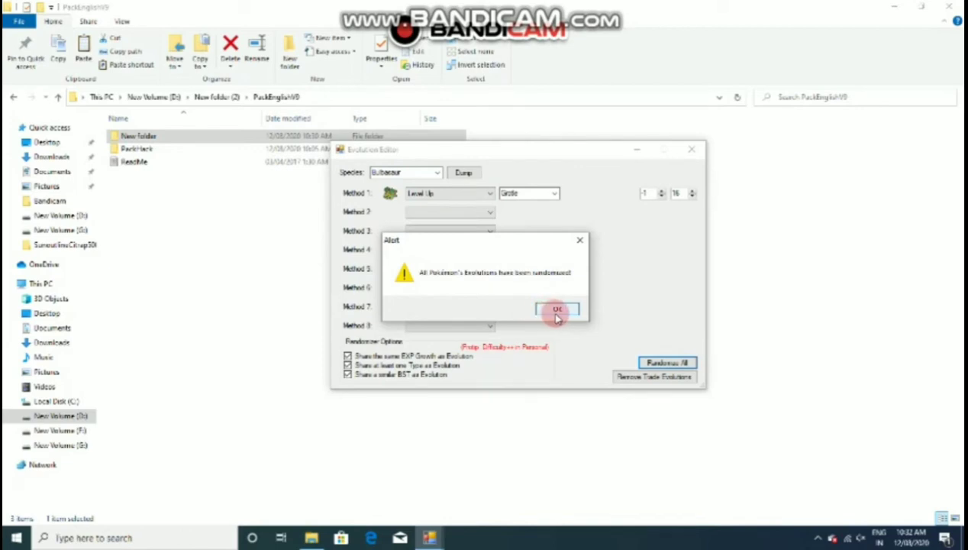
{"action": "left_click", "coordinate": [557, 311]}
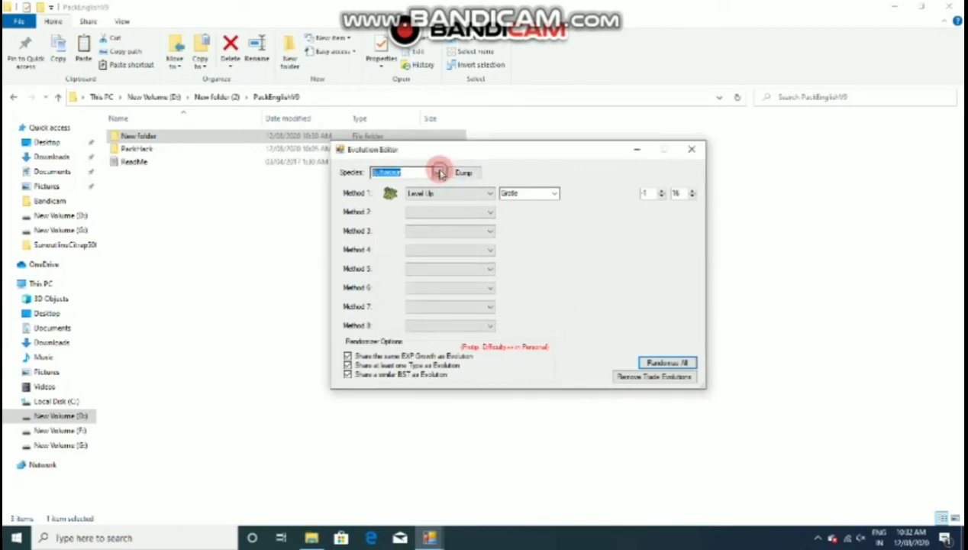
- Examine the randomized evolutions of several species, from Charmander through Mankey, in the Evolution Editor and close the editor
{"action": "left_click", "coordinate": [441, 173]}
{"action": "left_click", "coordinate": [413, 200]}
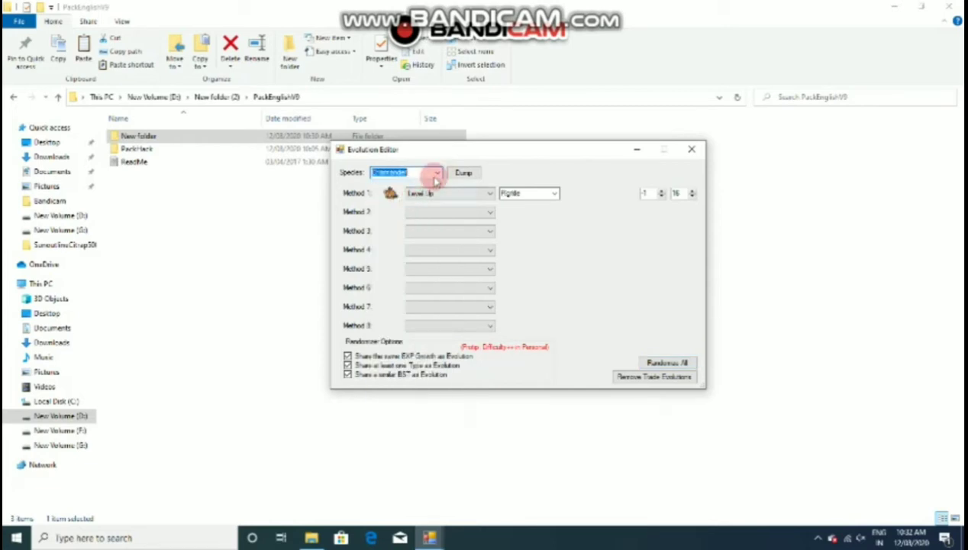
{"action": "left_click", "coordinate": [441, 173]}
{"action": "left_click", "coordinate": [416, 192]}
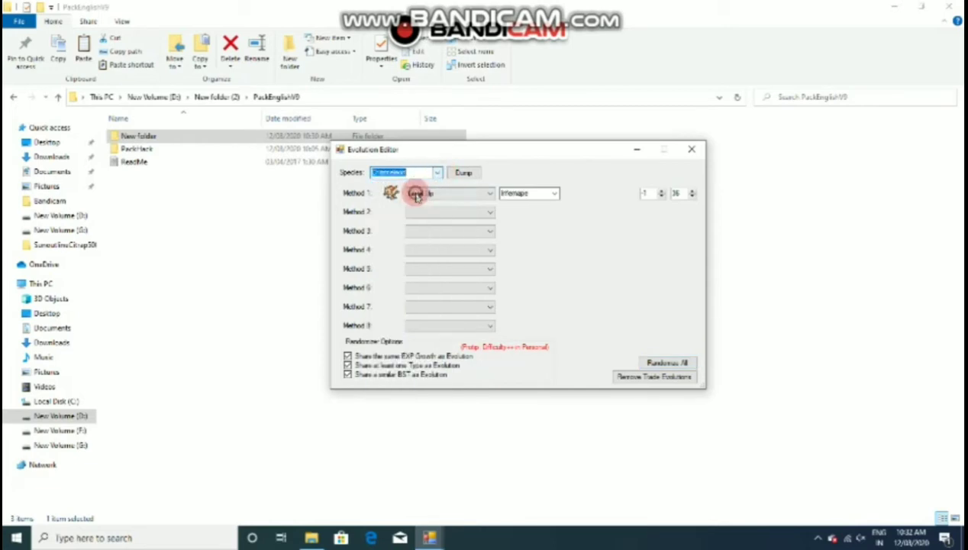
{"action": "left_click", "coordinate": [440, 174]}
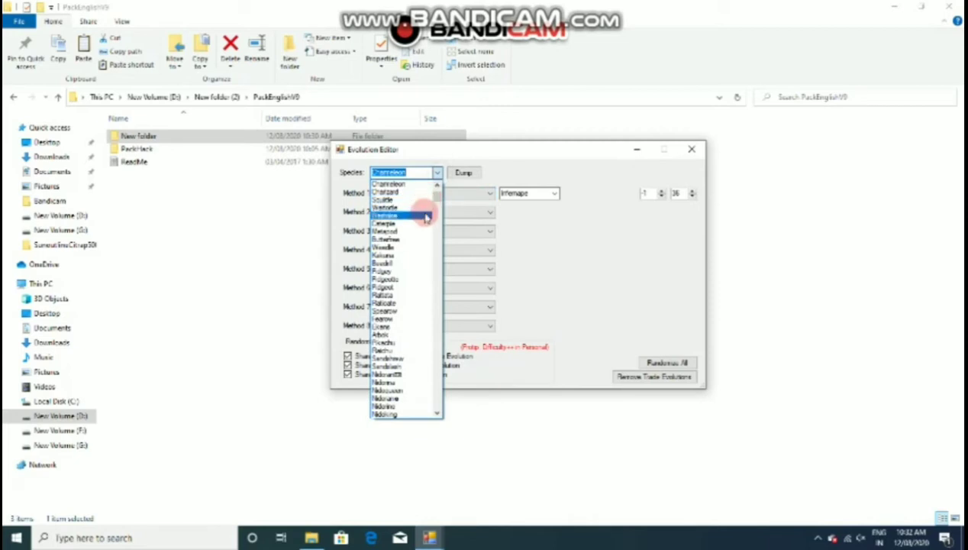
{"action": "left_click", "coordinate": [425, 210]}
{"action": "left_click", "coordinate": [440, 173]}
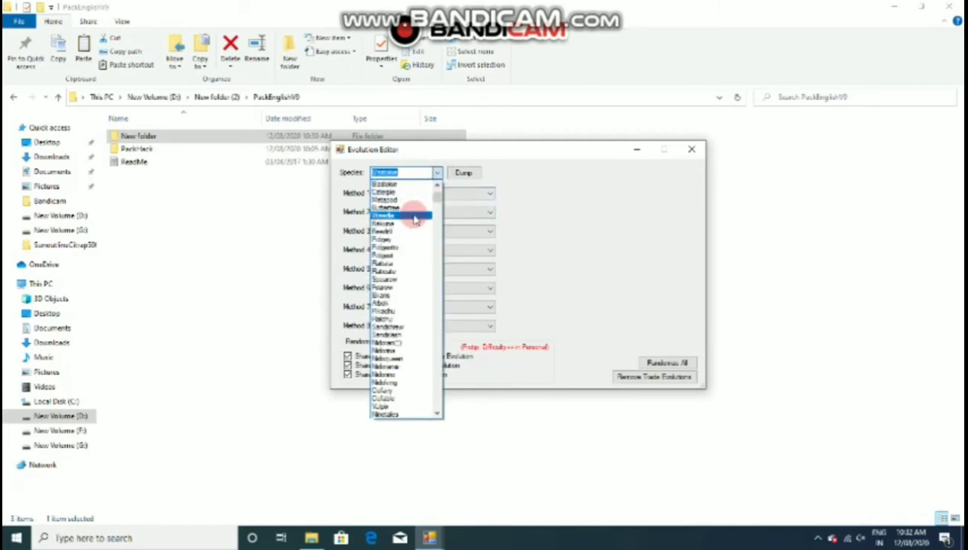
{"action": "left_click", "coordinate": [415, 218]}
{"action": "left_click", "coordinate": [440, 174]}
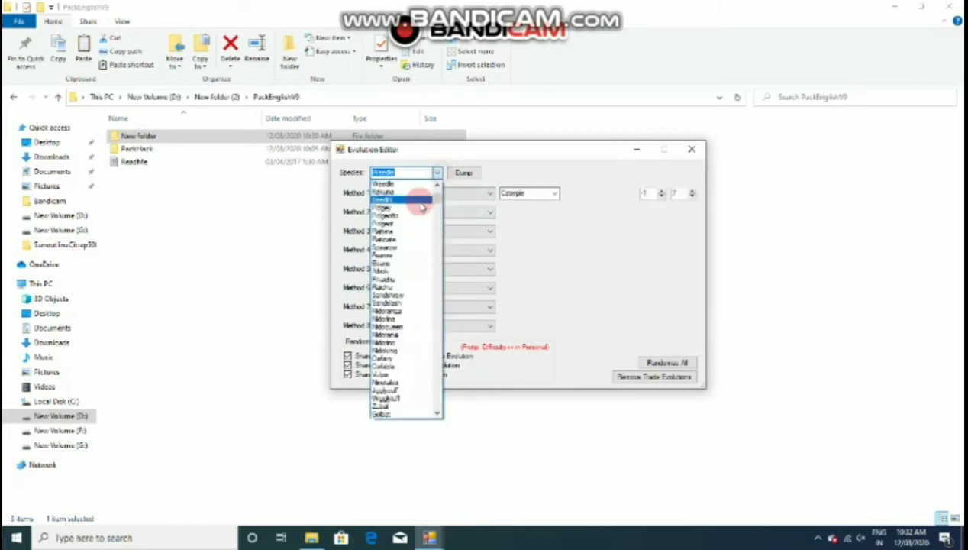
{"action": "left_click", "coordinate": [413, 220]}
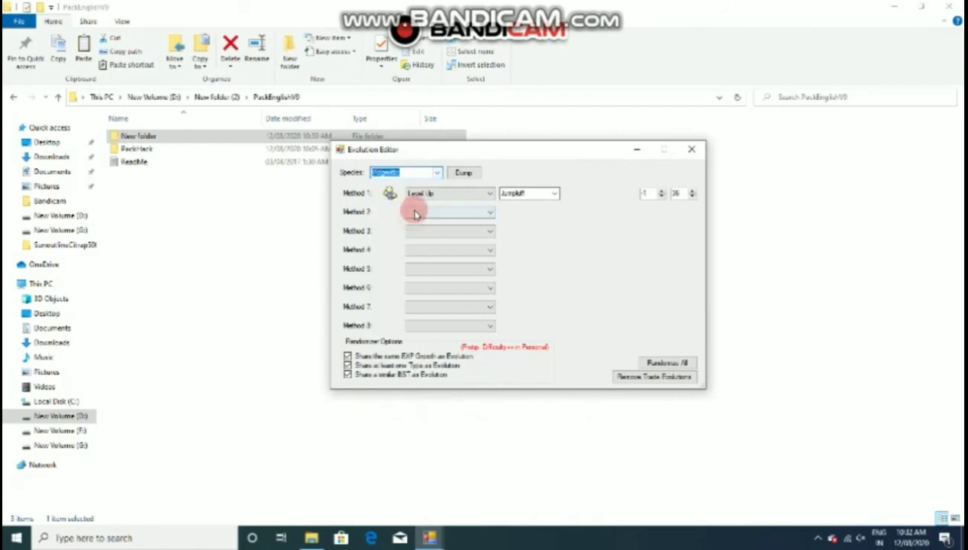
{"action": "left_click", "coordinate": [439, 174]}
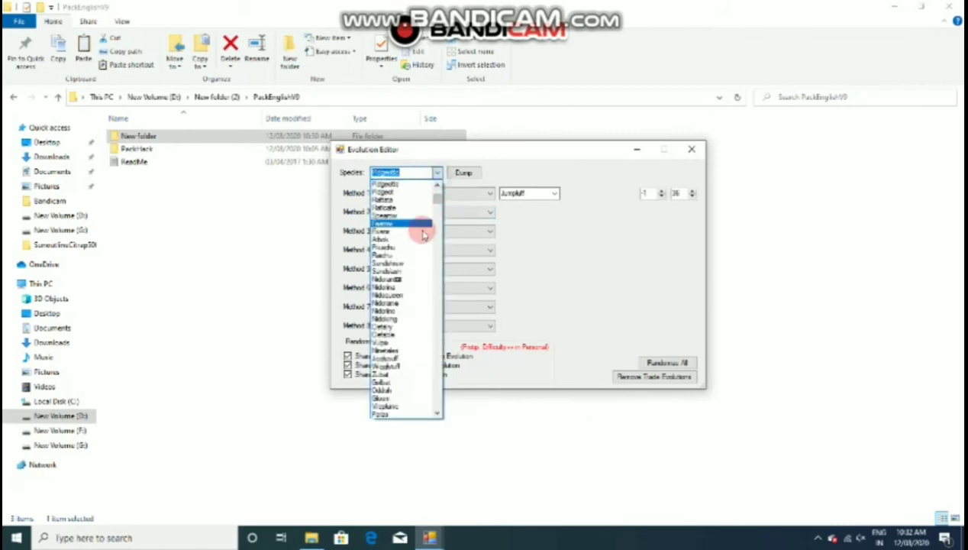
{"action": "left_click", "coordinate": [409, 324]}
{"action": "left_click", "coordinate": [433, 172]}
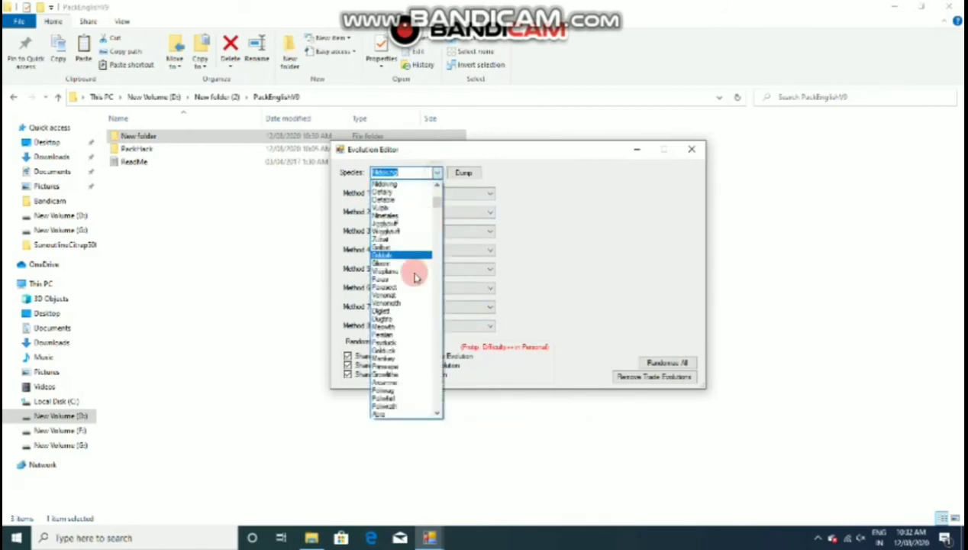
{"action": "left_click", "coordinate": [403, 358]}
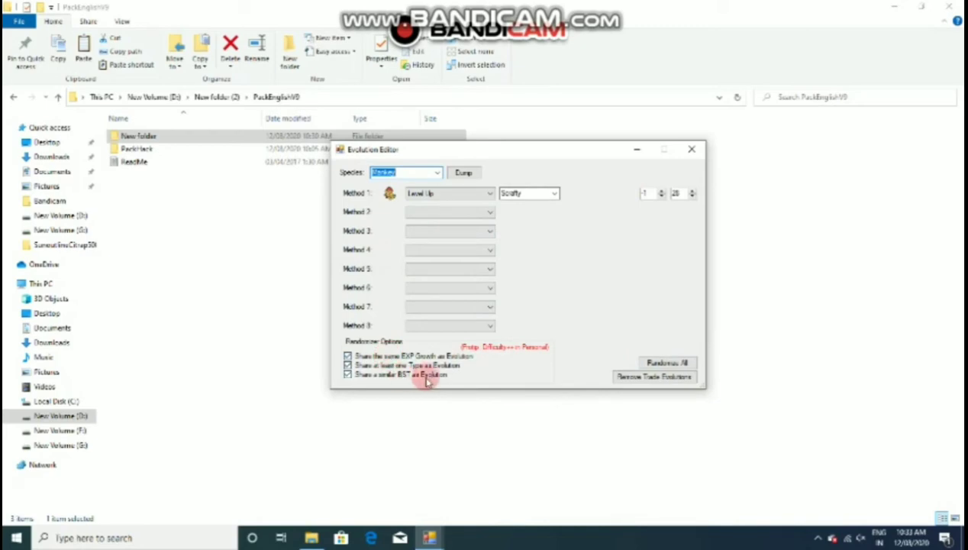
{"action": "left_click", "coordinate": [691, 149]}
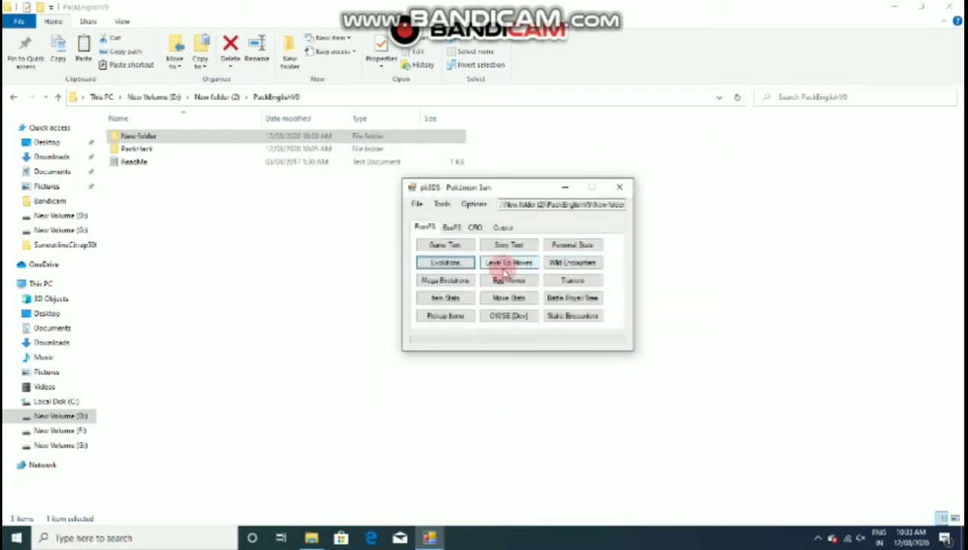
- Randomize the level-up moves of all species in the Level Up Move Editor with the default options and close the editor
{"action": "left_click", "coordinate": [504, 266]}
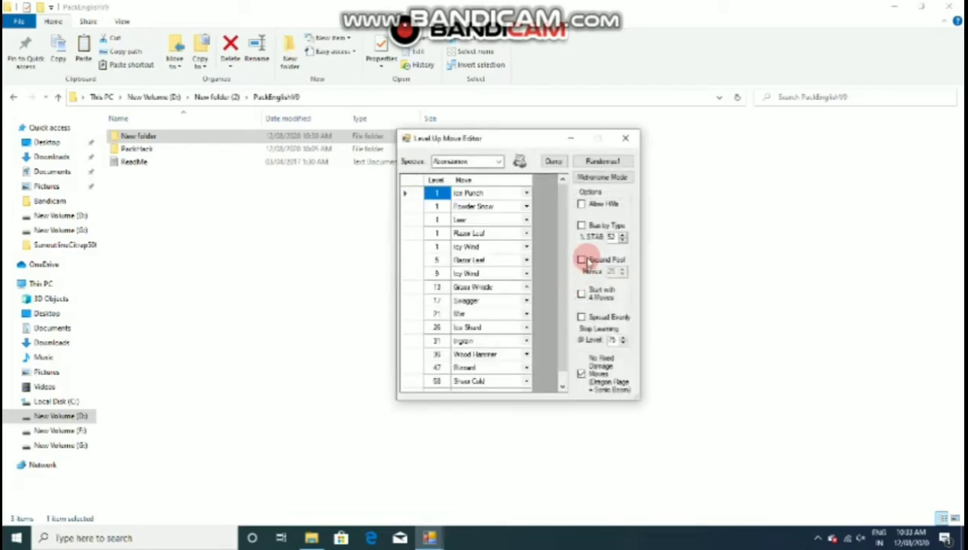
{"action": "left_click", "coordinate": [598, 162]}
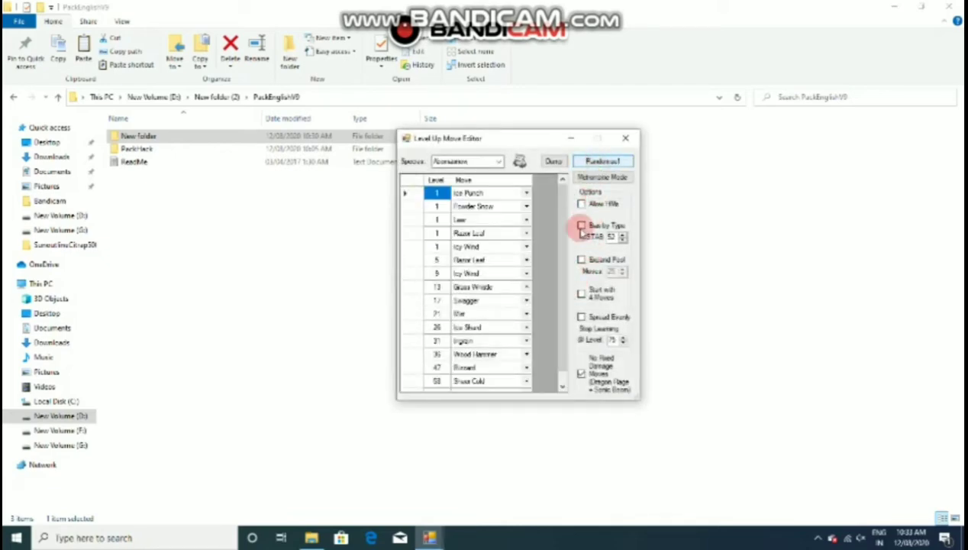
{"action": "left_click", "coordinate": [563, 317]}
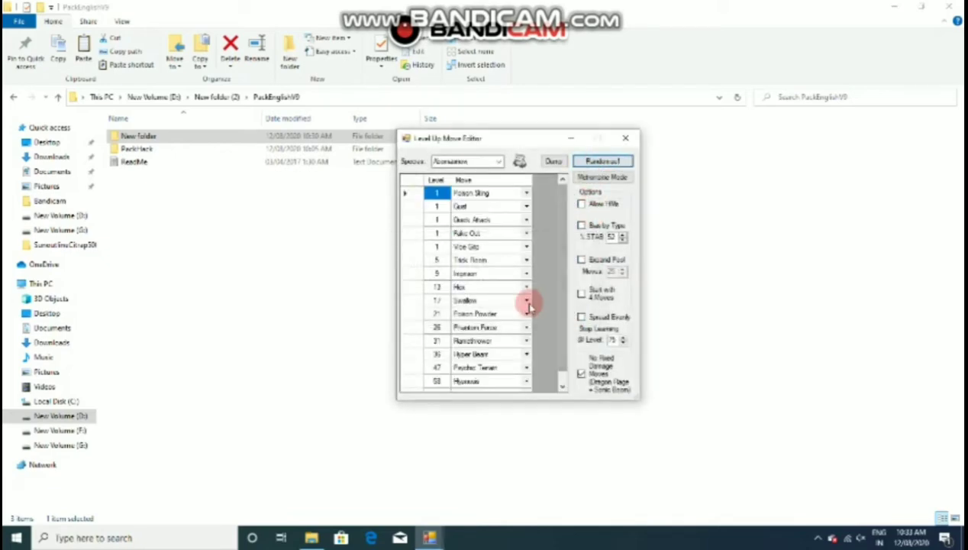
{"action": "scroll", "coordinate": [527, 304], "scroll_direction": "down", "scroll_amount": 1}
{"action": "scroll", "coordinate": [502, 324], "scroll_direction": "up", "scroll_amount": 1}
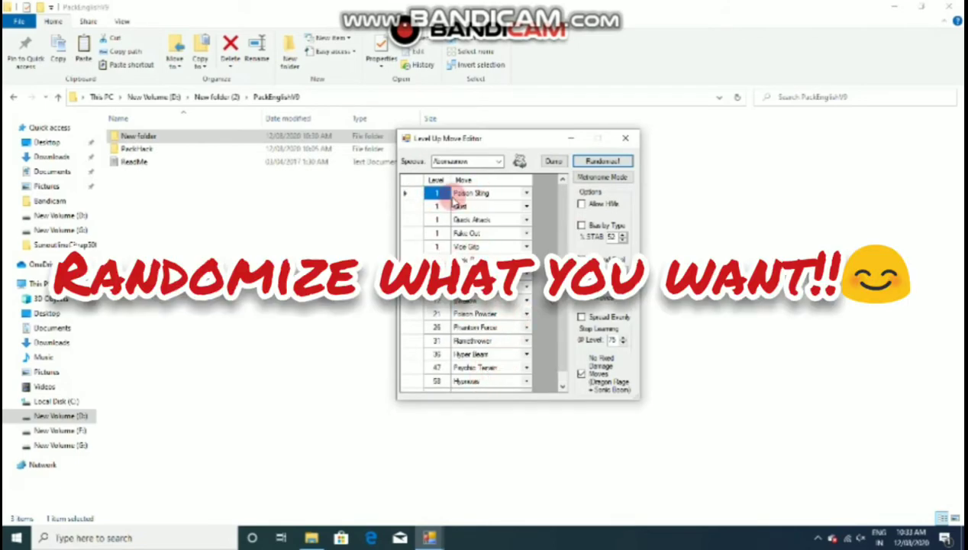
{"action": "left_click", "coordinate": [625, 138]}
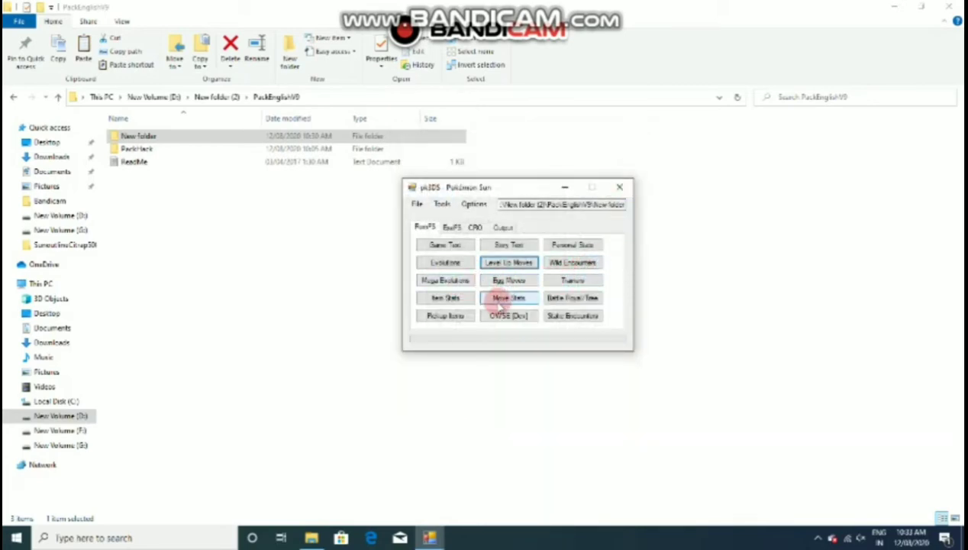
- Examine the Master Ball's properties in the Item Editor and close the editor
{"action": "left_click", "coordinate": [439, 299]}
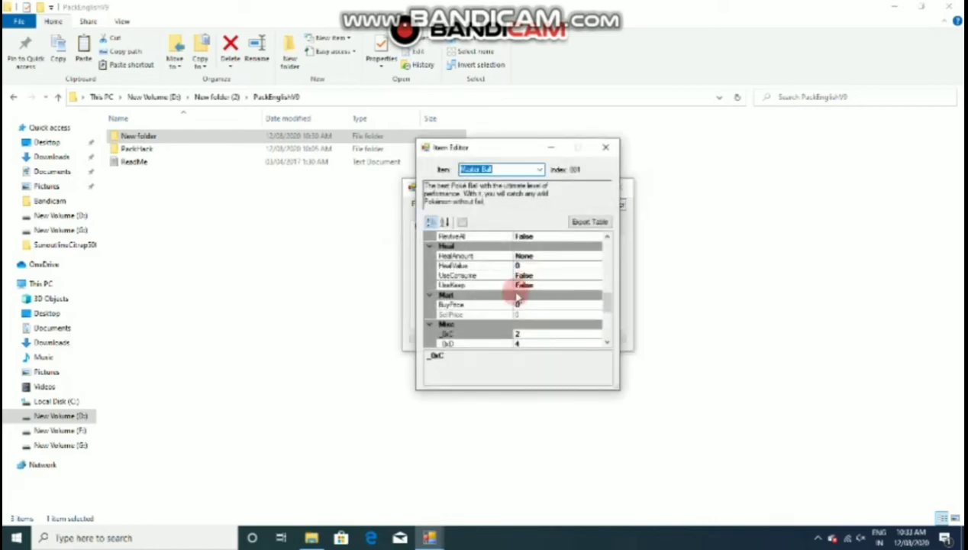
{"action": "left_click", "coordinate": [605, 151]}
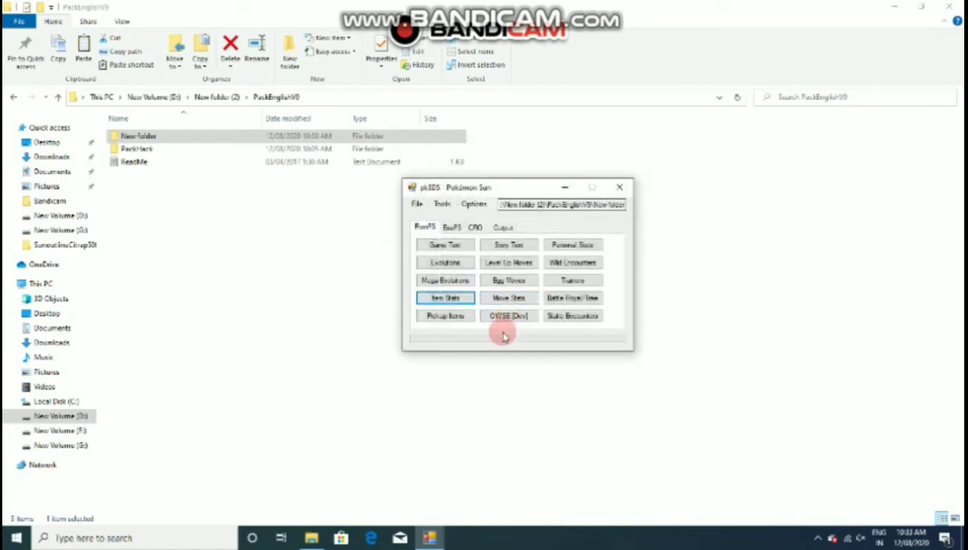
- Try randomizing the item lists in the Pickup Editor, look through the items, and close the editor without saving
{"action": "left_click", "coordinate": [458, 317]}
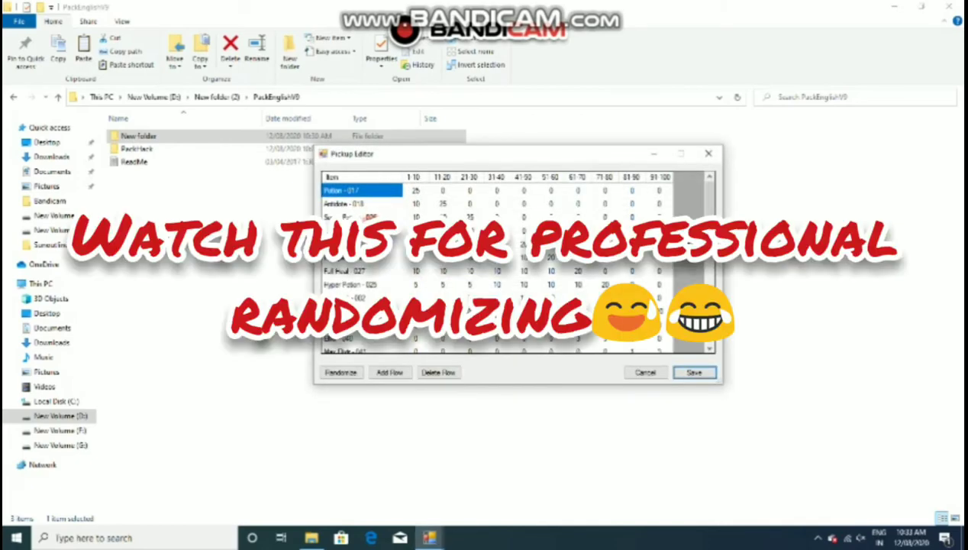
{"action": "scroll", "coordinate": [356, 216], "scroll_direction": "down", "scroll_amount": 5}
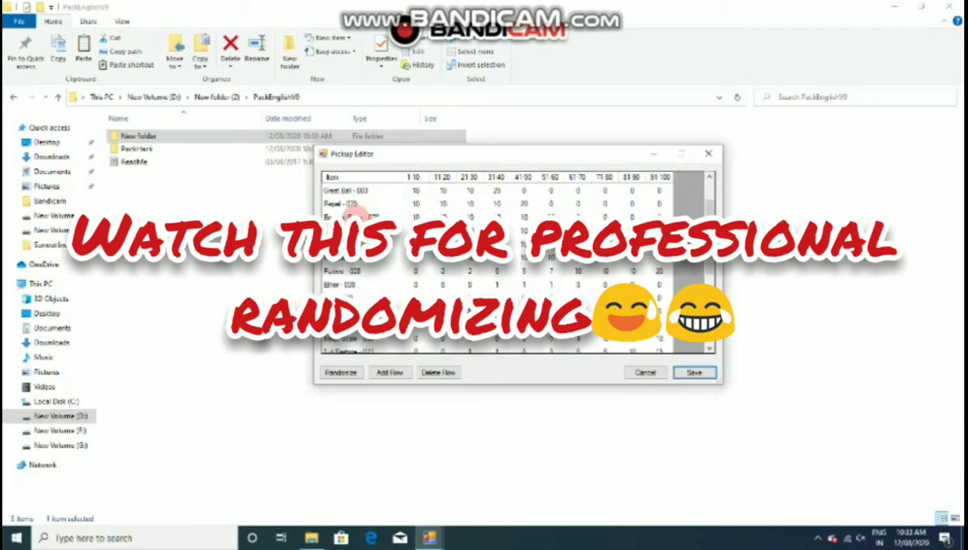
{"action": "left_click", "coordinate": [384, 266]}
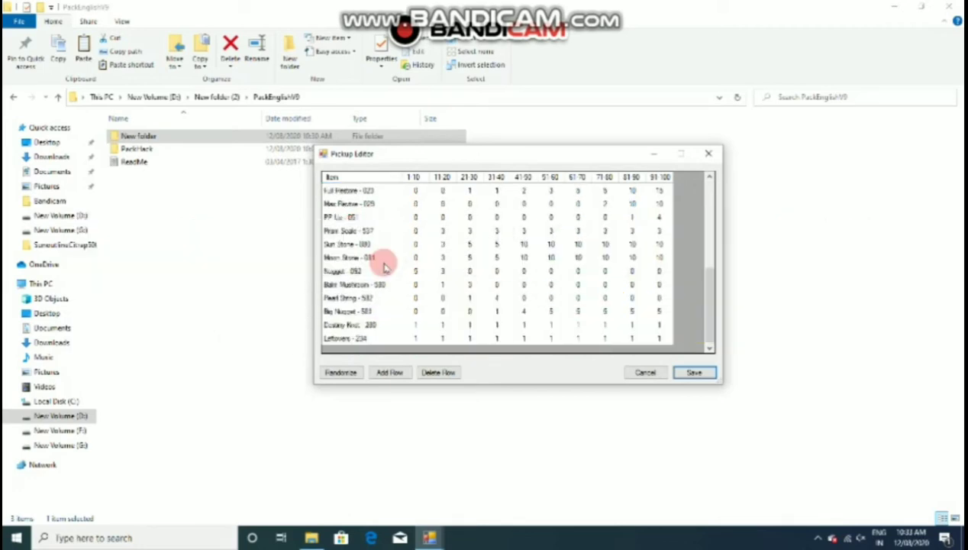
{"action": "key", "text": "ctrl+Home"}
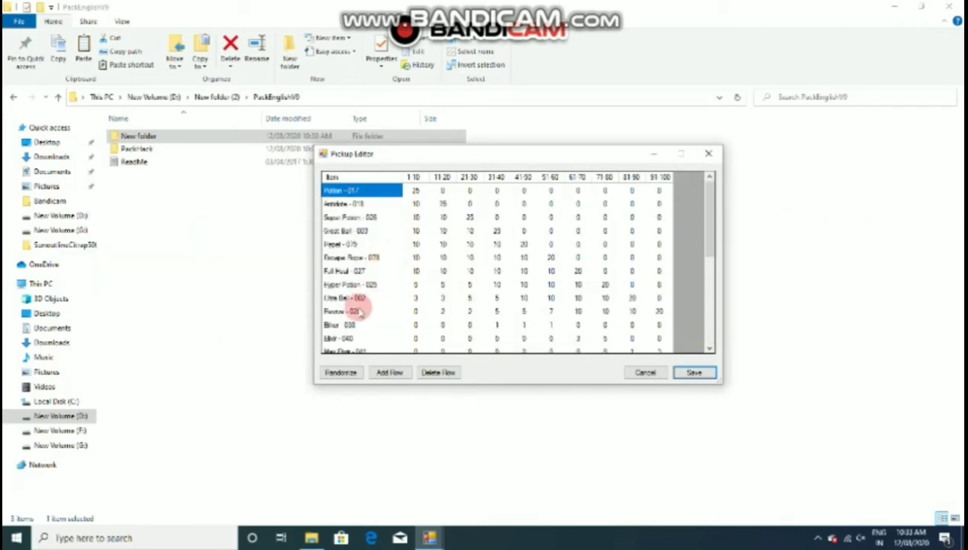
{"action": "left_click", "coordinate": [341, 372]}
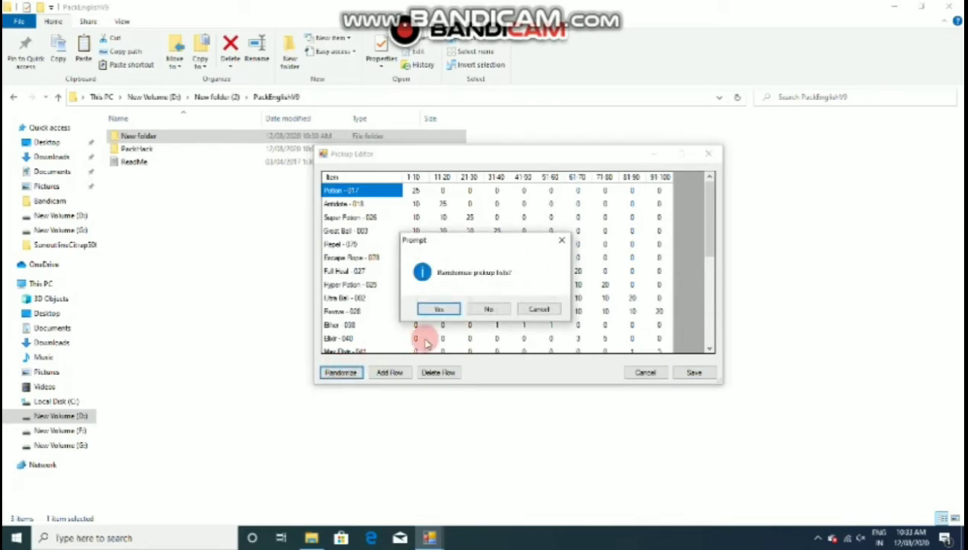
{"action": "left_click", "coordinate": [441, 305]}
{"action": "left_click", "coordinate": [495, 310]}
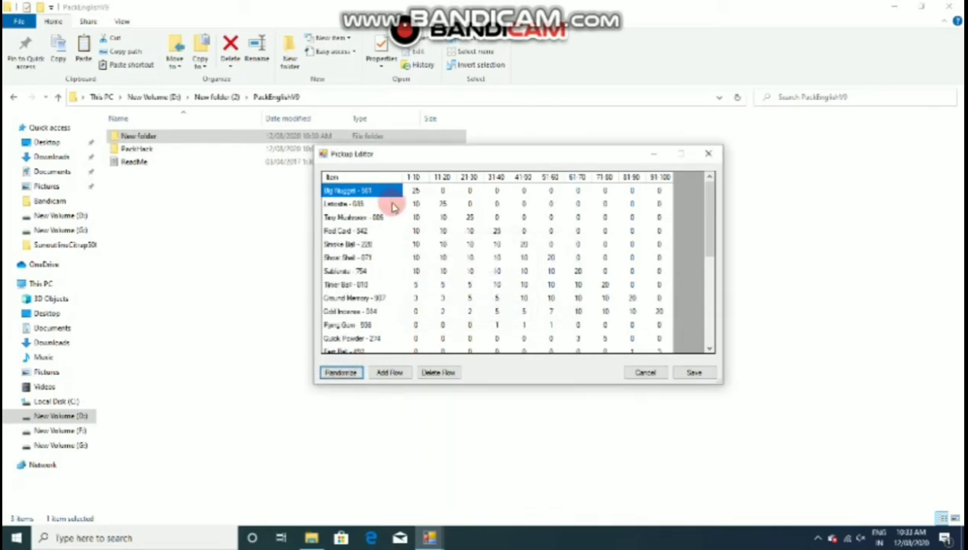
{"action": "scroll", "coordinate": [378, 275], "scroll_direction": "down", "scroll_amount": 2}
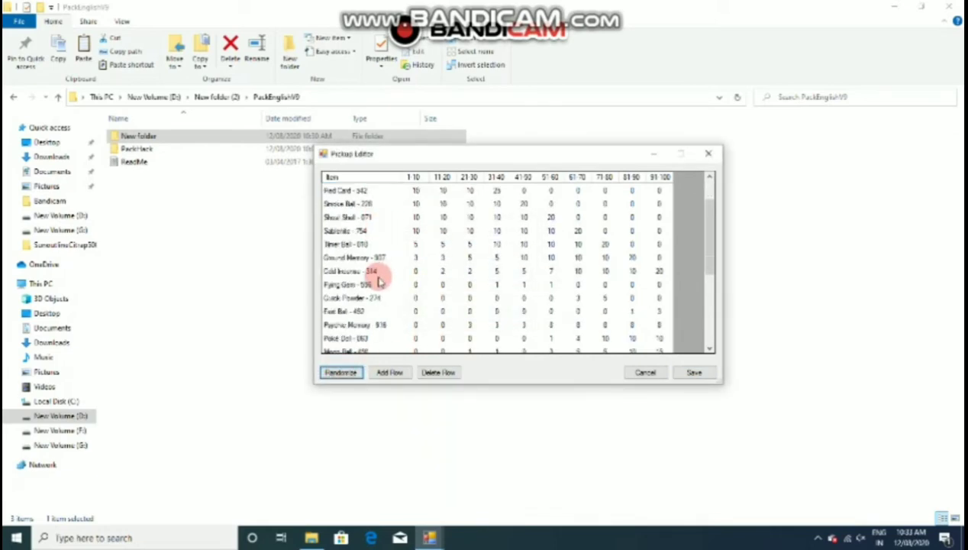
{"action": "scroll", "coordinate": [376, 294], "scroll_direction": "down", "scroll_amount": 3}
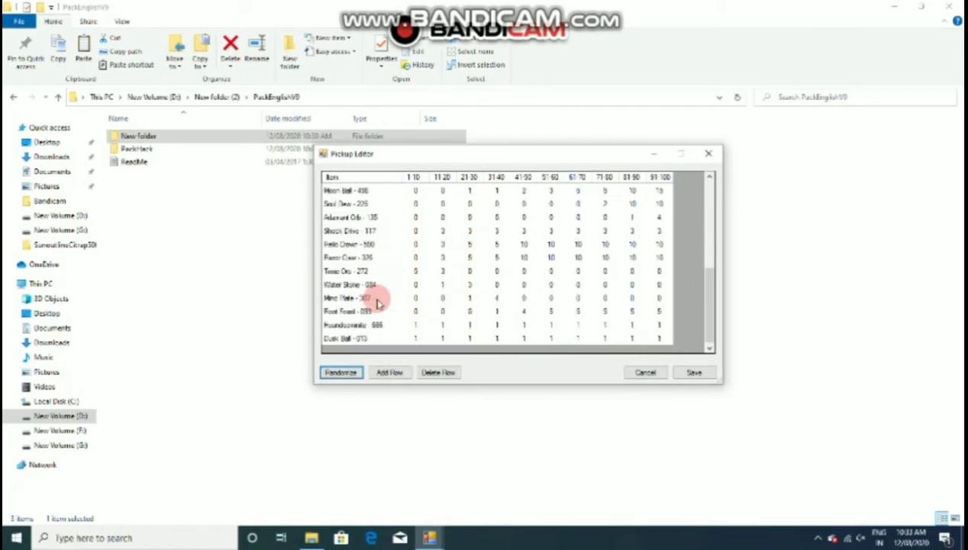
{"action": "left_click", "coordinate": [708, 158]}
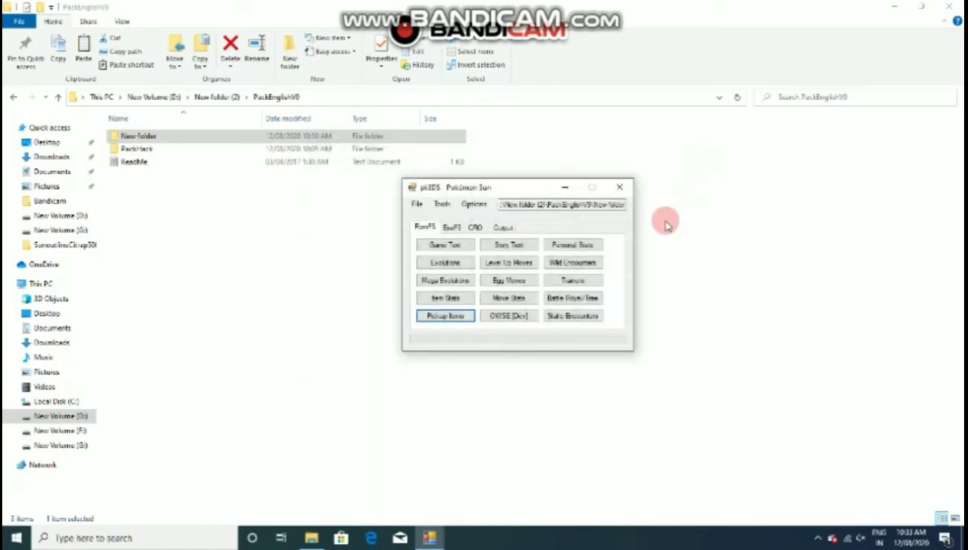
- Randomize the pickup lists in the Pickup Editor and save them
{"action": "left_click", "coordinate": [446, 316]}
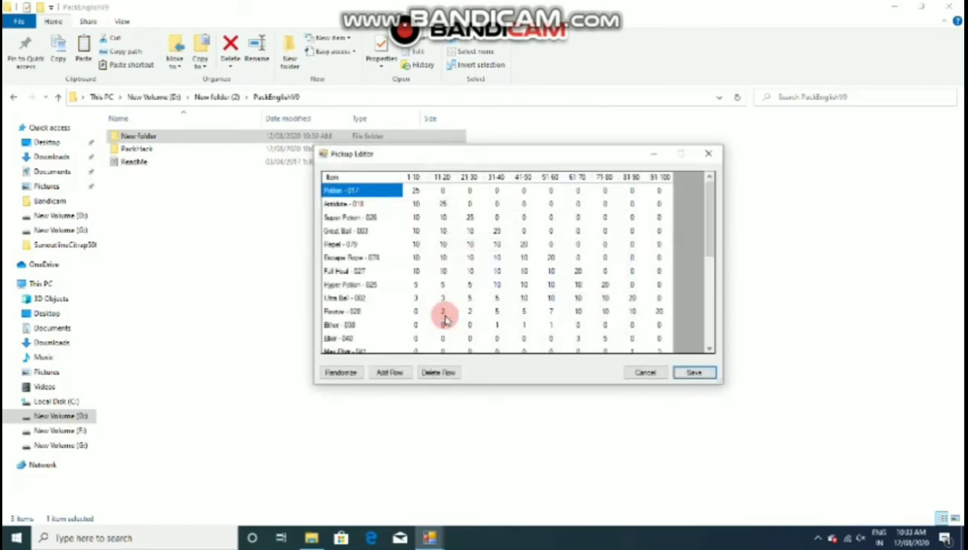
{"action": "left_click", "coordinate": [358, 378]}
{"action": "left_click", "coordinate": [447, 308]}
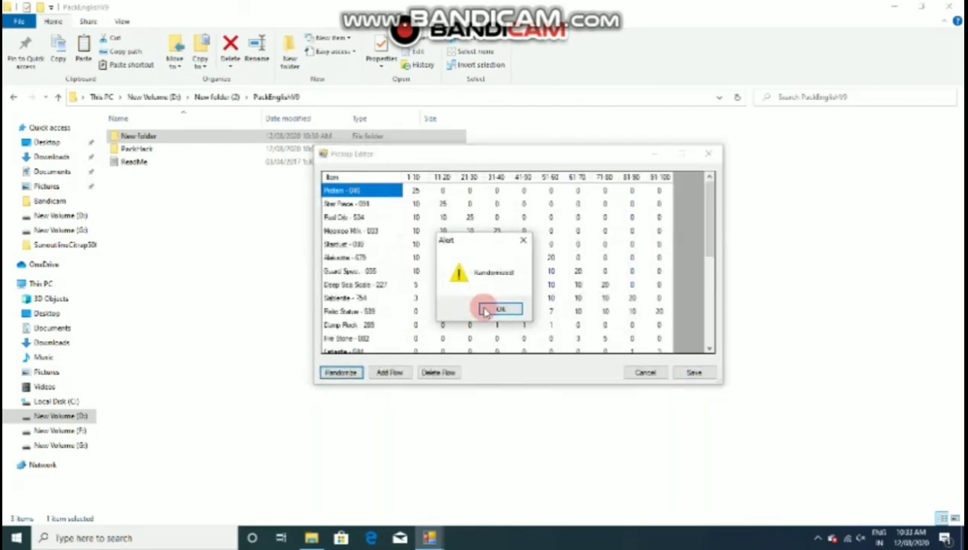
{"action": "left_click", "coordinate": [489, 309]}
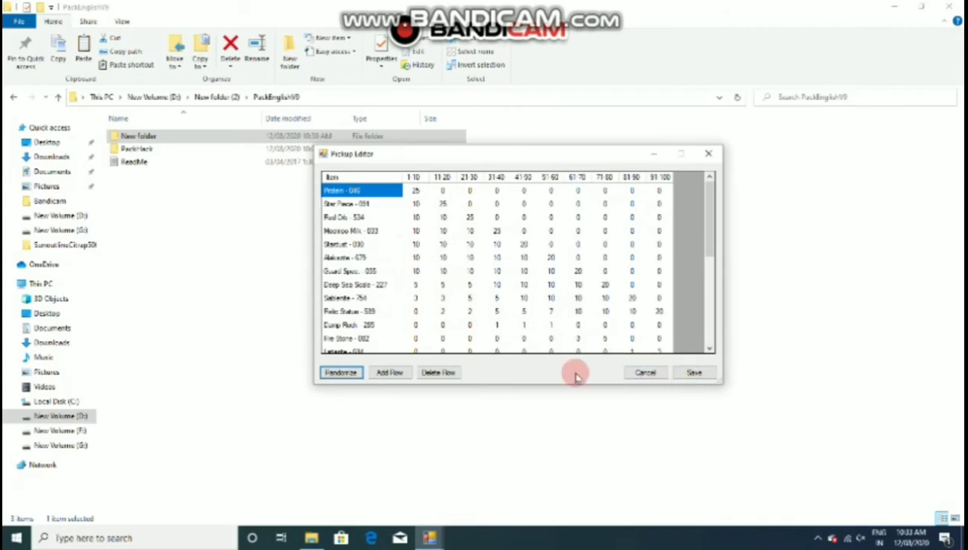
{"action": "left_click", "coordinate": [692, 373]}
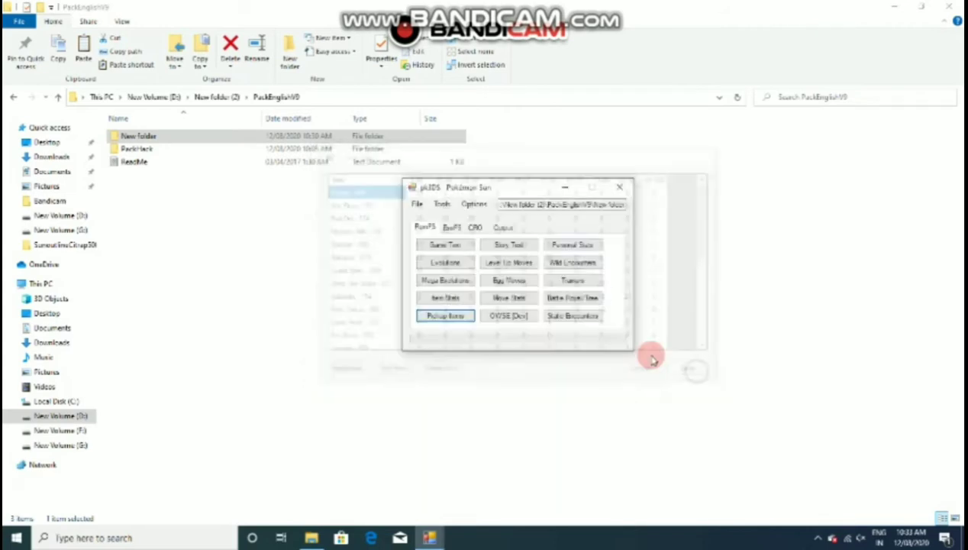
- Randomize all static encounters, keeping the legendary replacement, two-evolution starter and shiny lock removal options enabled, and save them
{"action": "left_click", "coordinate": [569, 314]}
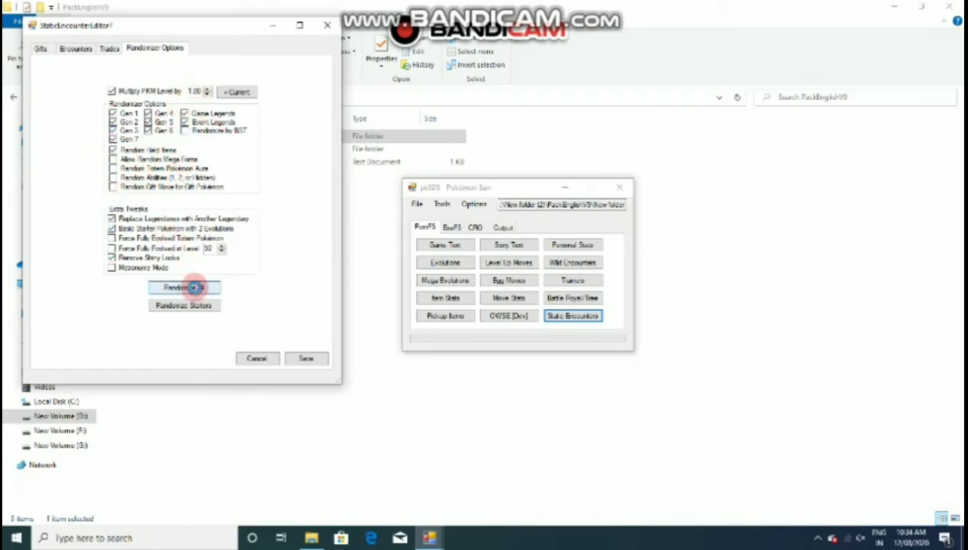
{"action": "left_click", "coordinate": [194, 287]}
{"action": "left_click", "coordinate": [519, 312]}
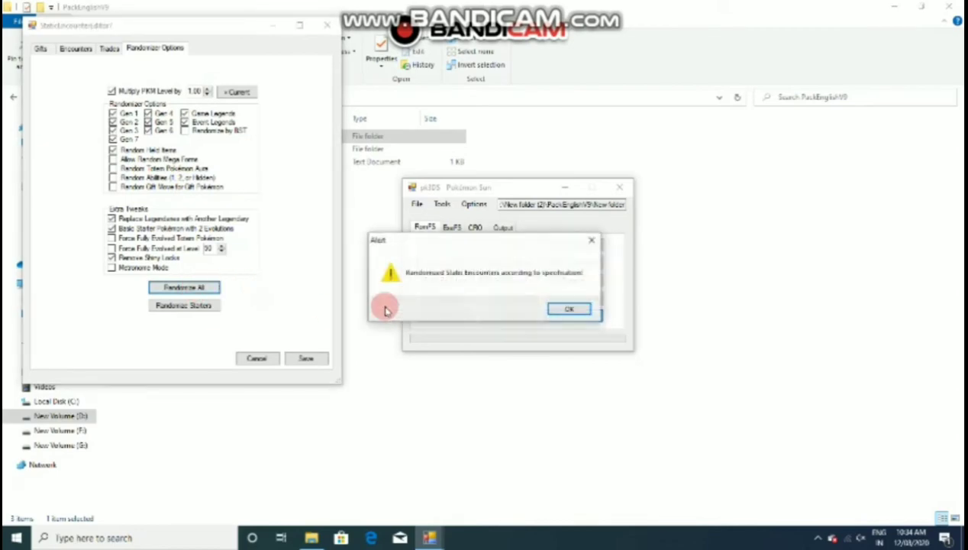
{"action": "left_click", "coordinate": [579, 310]}
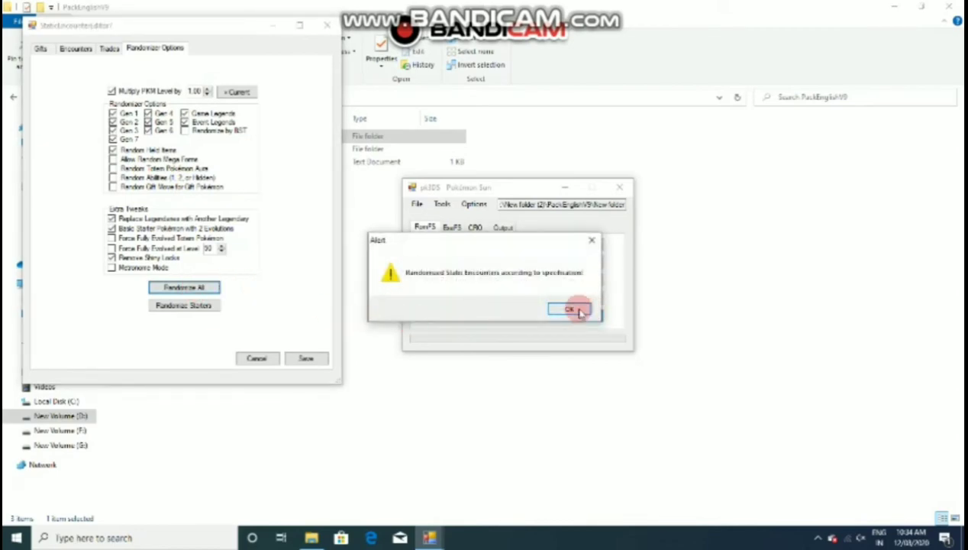
{"action": "left_click", "coordinate": [319, 365]}
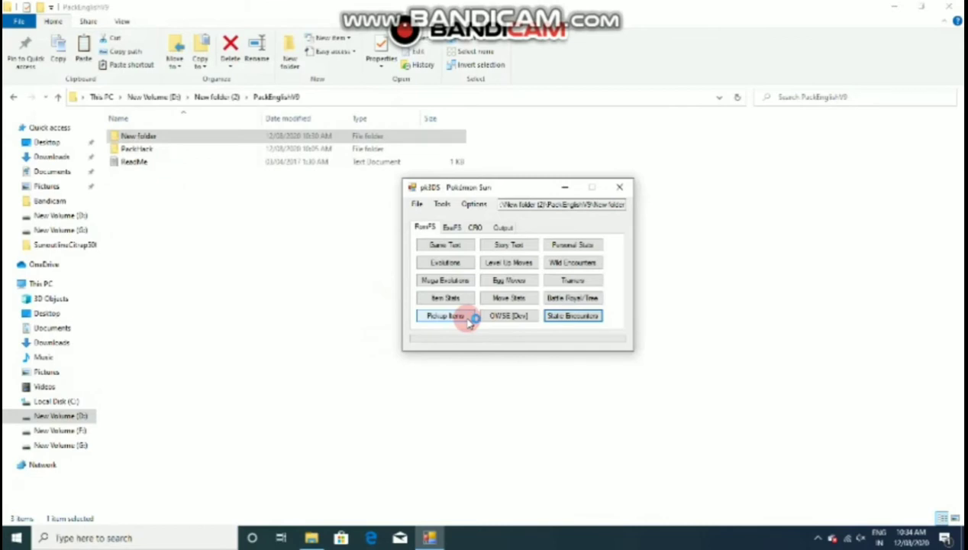
- Randomize all wild encounters in the Sun/Moon Wild Editor with Gen 1 to 7 and legendary options enabled, and close the editor
{"action": "left_click", "coordinate": [562, 263]}
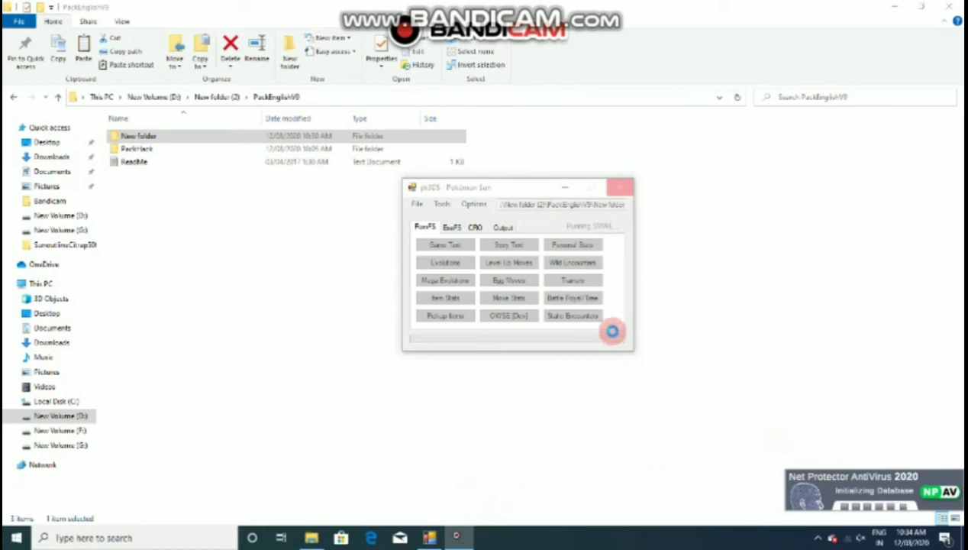
{"action": "left_click", "coordinate": [428, 538]}
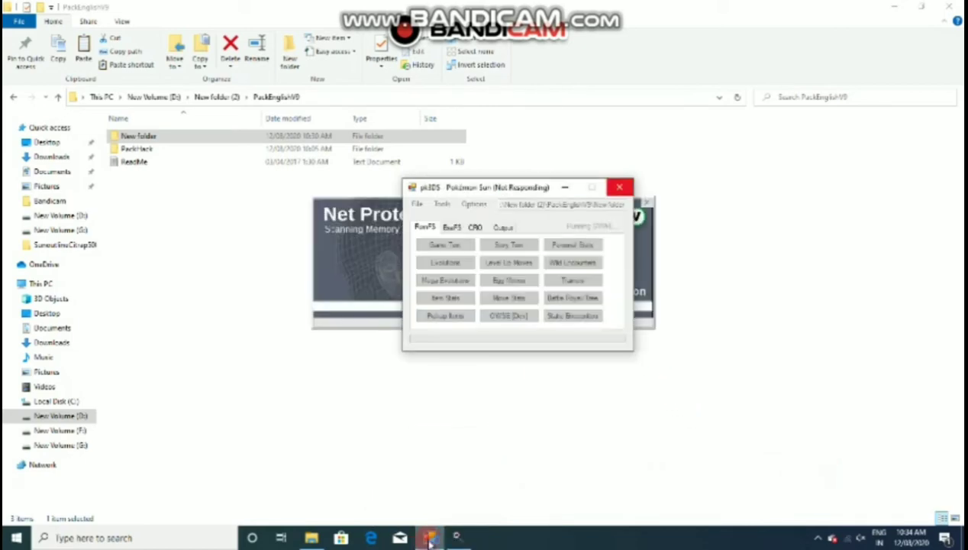
{"action": "left_click_drag", "start_coordinate": [542, 189], "coordinate": [727, 237]}
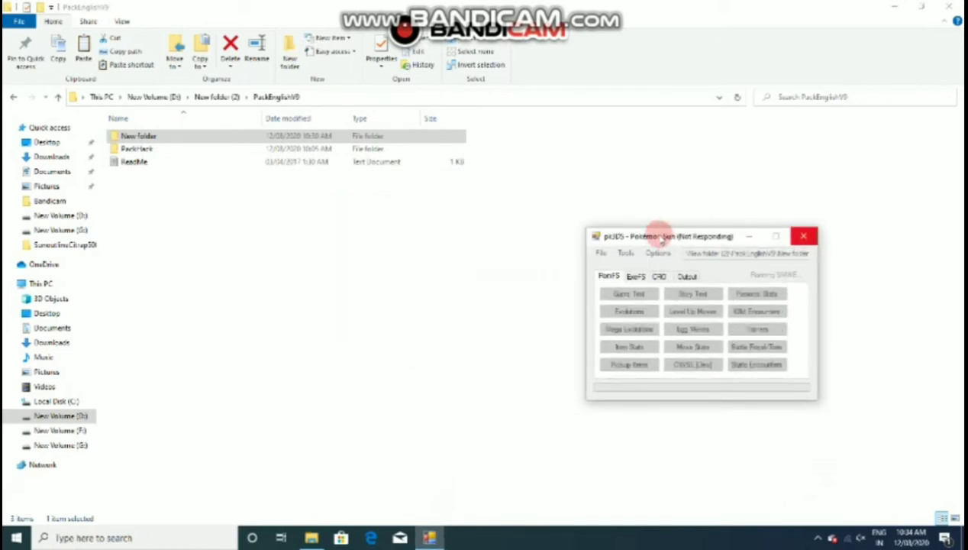
{"action": "left_click_drag", "start_coordinate": [660, 236], "coordinate": [530, 185]}
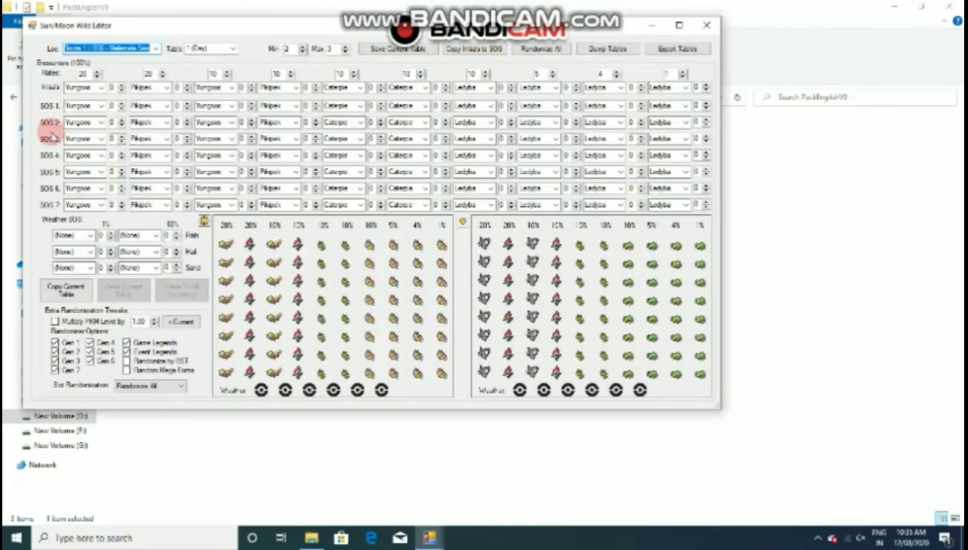
{"action": "left_click", "coordinate": [525, 50]}
{"action": "left_click", "coordinate": [504, 309]}
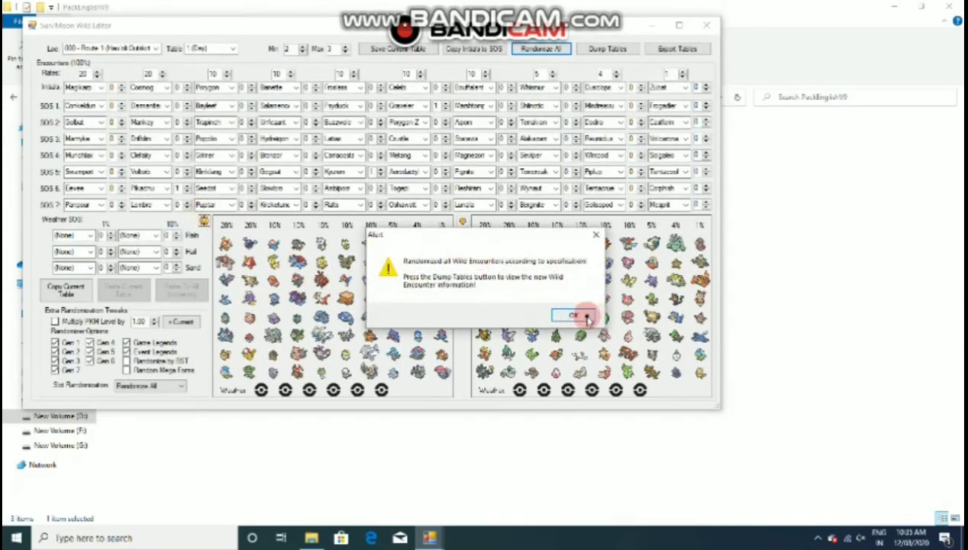
{"action": "left_click", "coordinate": [588, 317]}
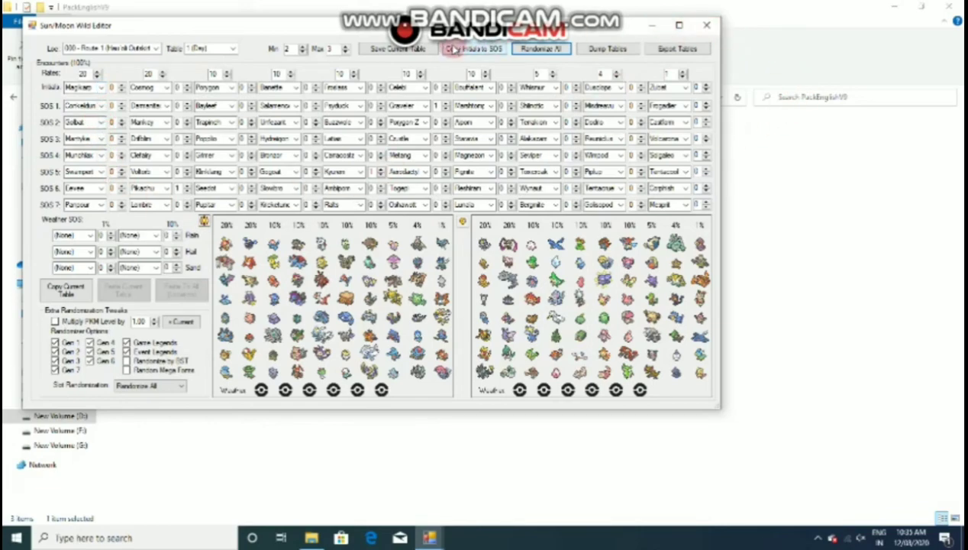
{"action": "left_click", "coordinate": [702, 28]}
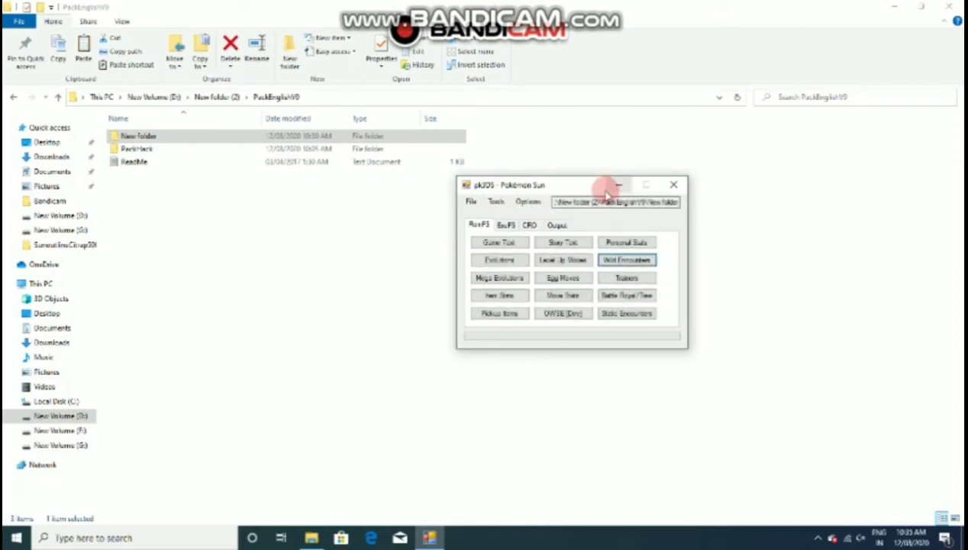
- Randomize the TM moves among the ExeFS data and close the TM Editor
{"action": "left_click", "coordinate": [505, 224]}
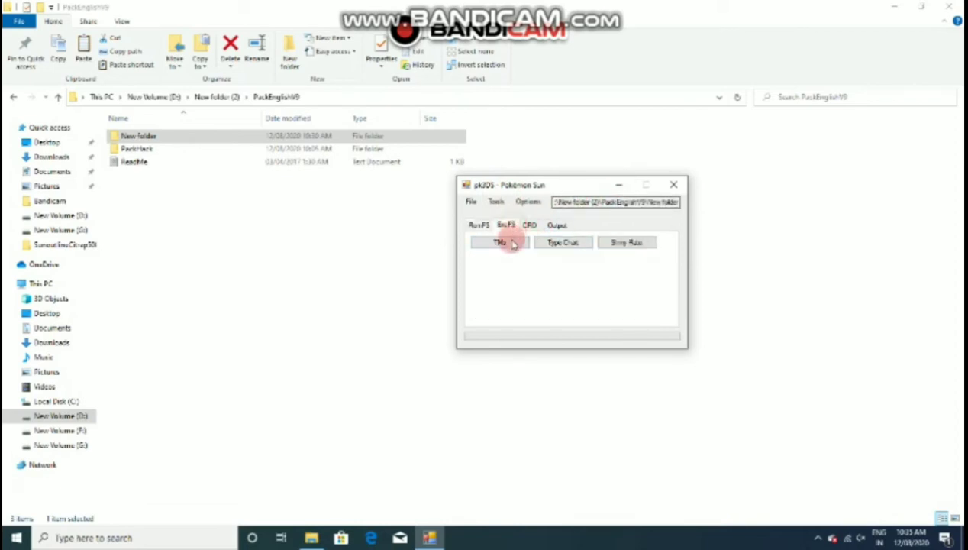
{"action": "left_click", "coordinate": [510, 242]}
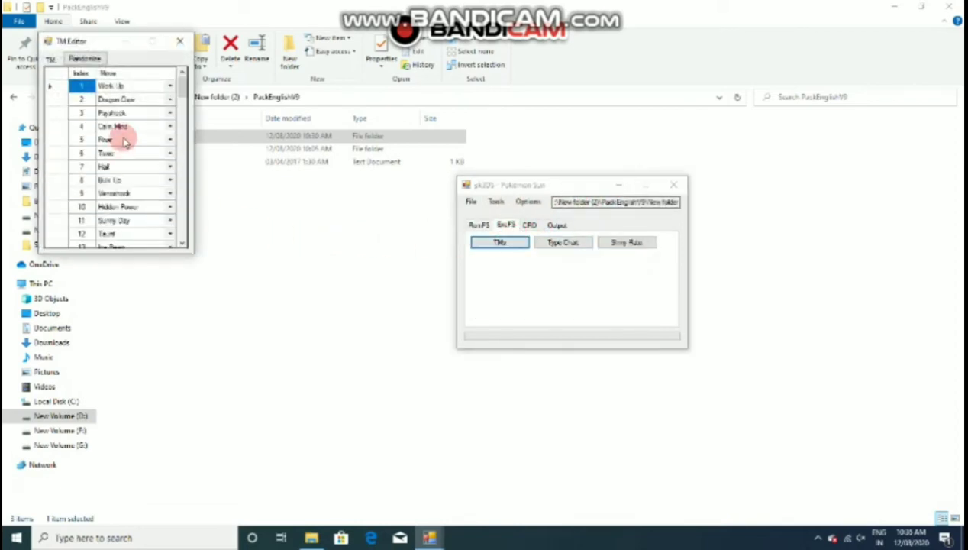
{"action": "left_click", "coordinate": [97, 59]}
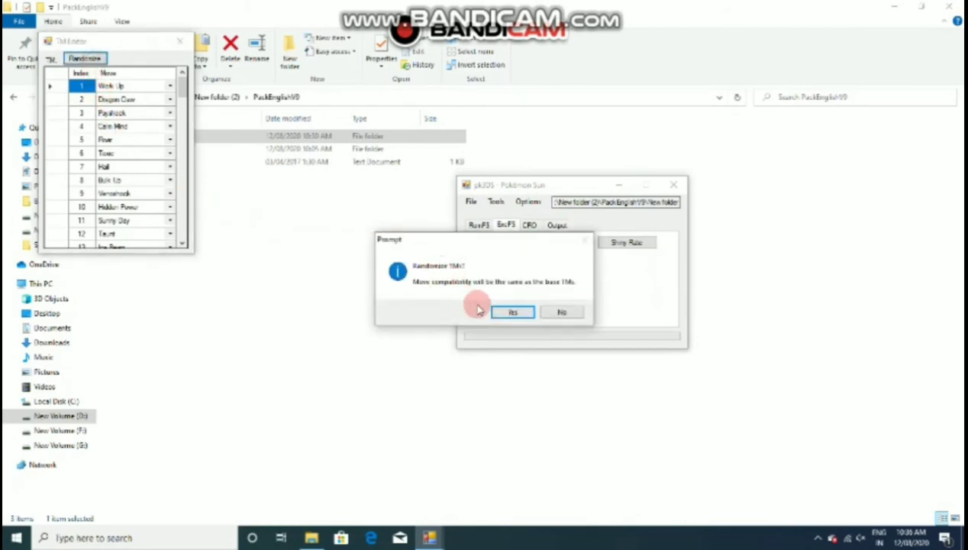
{"action": "left_click", "coordinate": [509, 313]}
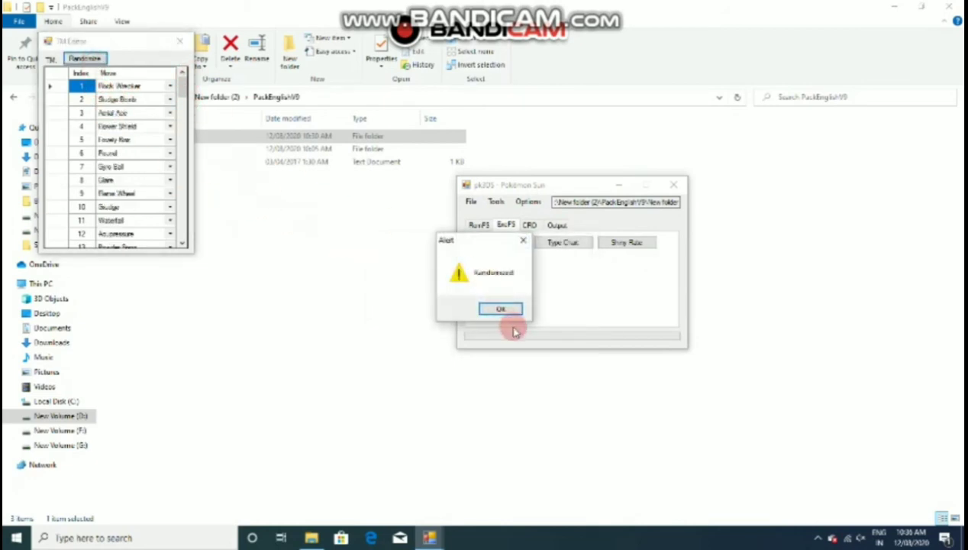
{"action": "left_click", "coordinate": [499, 307]}
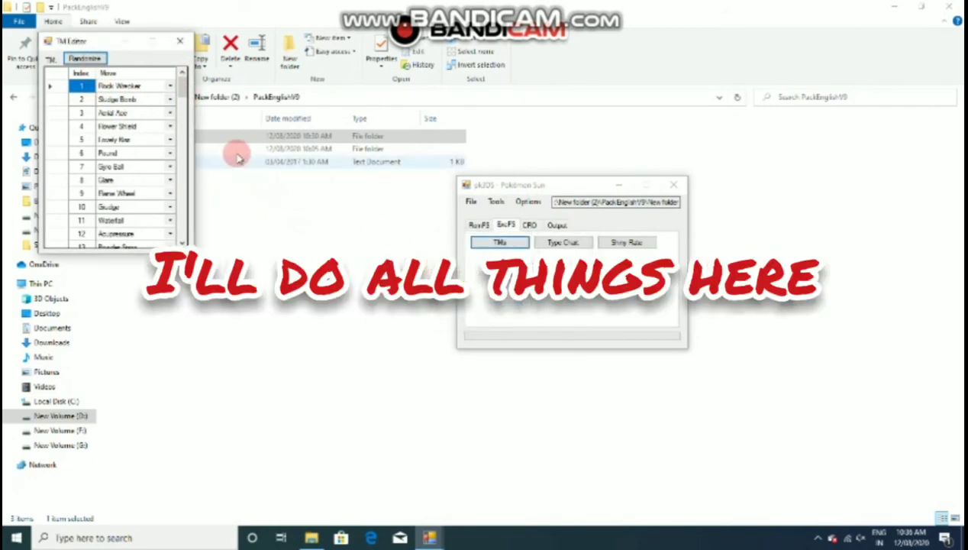
{"action": "left_click", "coordinate": [185, 41]}
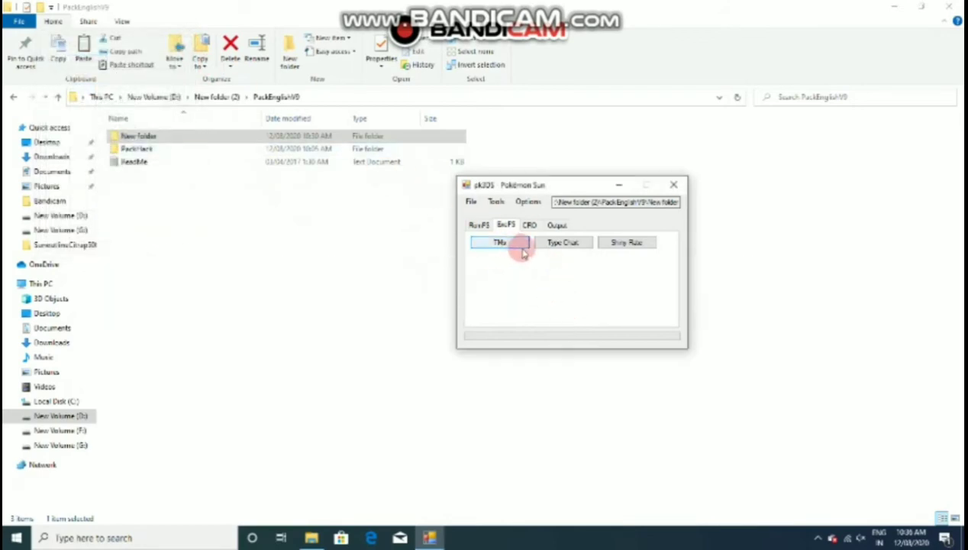
- Check the type chart and cancel out of it, and save the shiny rate with the EVERYTHING SHINY option enabled
{"action": "left_click", "coordinate": [563, 243]}
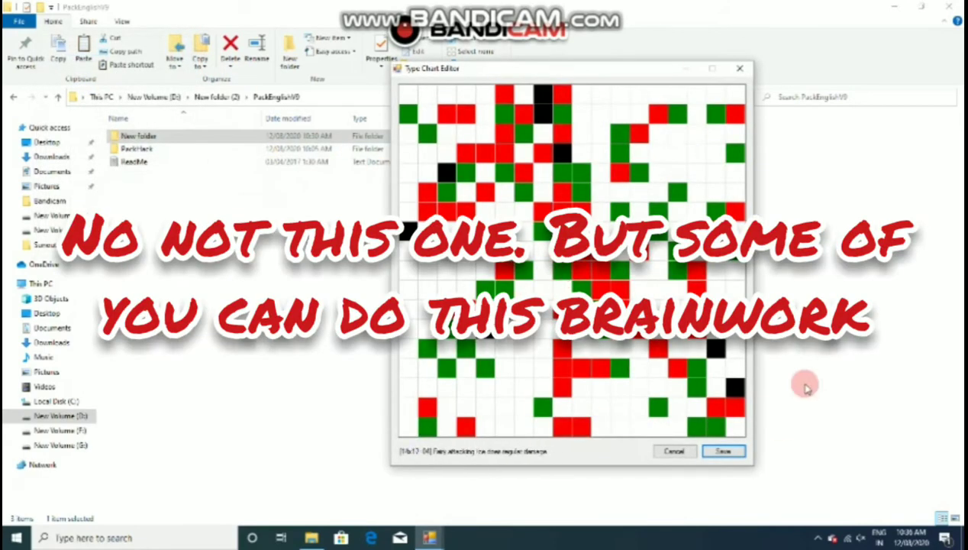
{"action": "left_click", "coordinate": [676, 451]}
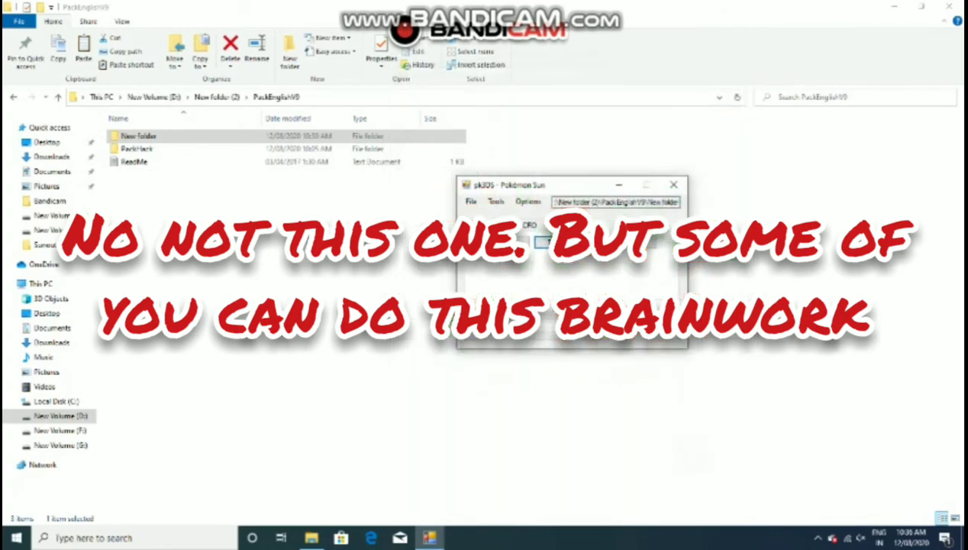
{"action": "left_click", "coordinate": [540, 240]}
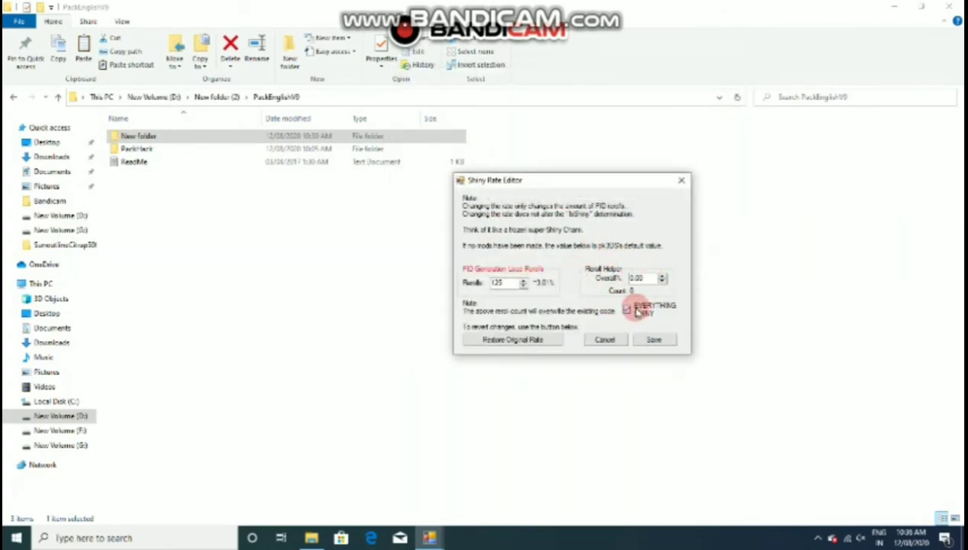
{"action": "left_click", "coordinate": [652, 339]}
{"action": "left_click", "coordinate": [620, 245]}
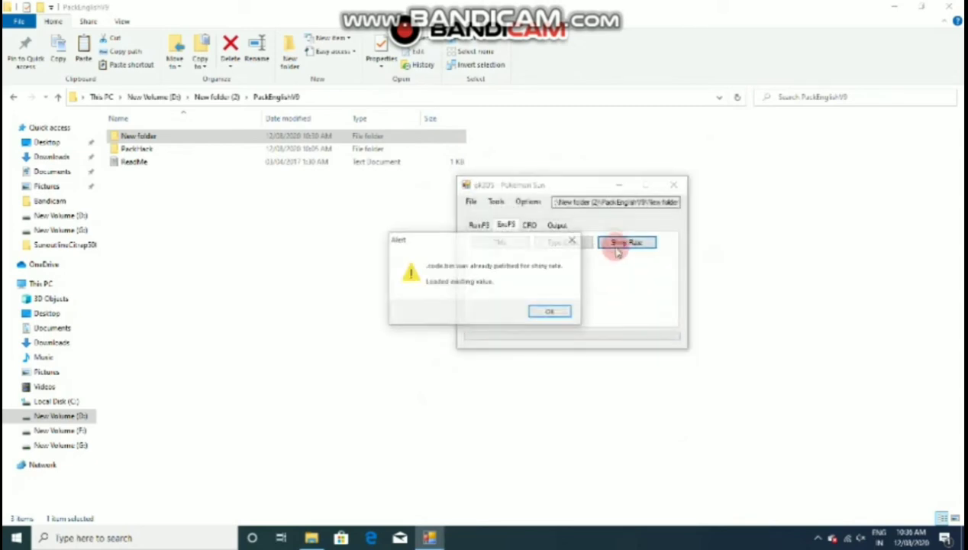
{"action": "left_click", "coordinate": [551, 313]}
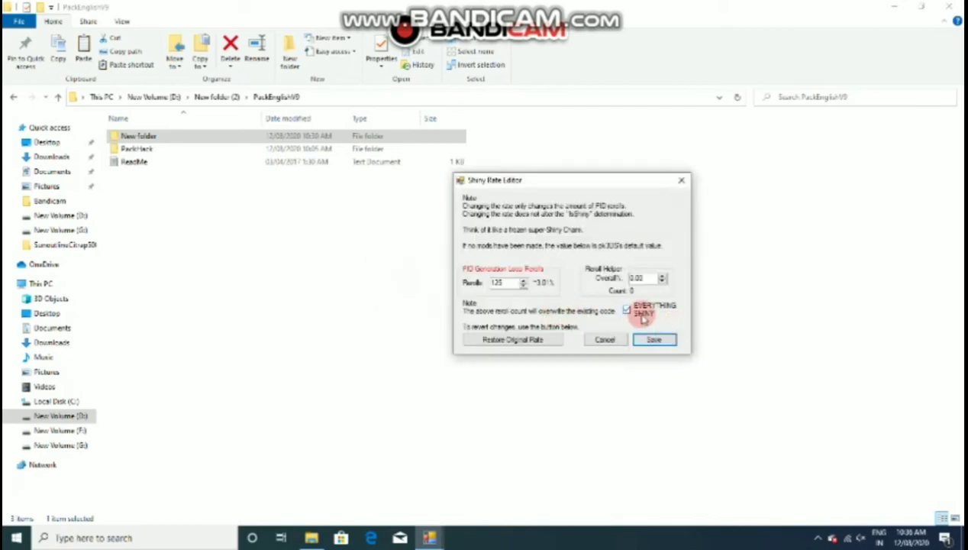
{"action": "left_click", "coordinate": [655, 339]}
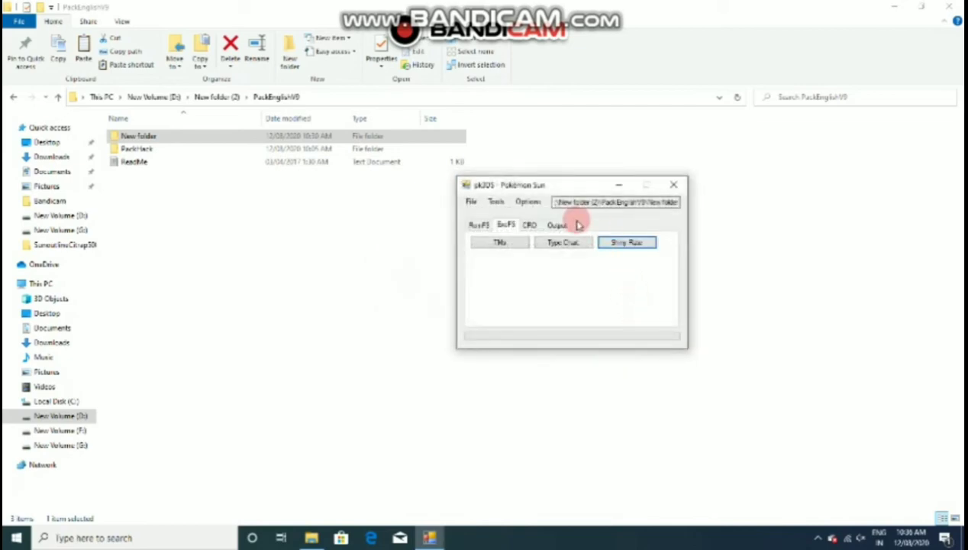
- Open the Poké Mart editor past the CRO warning and try randomizing the BP inventories
{"action": "left_click", "coordinate": [533, 226]}
{"action": "left_click", "coordinate": [515, 242]}
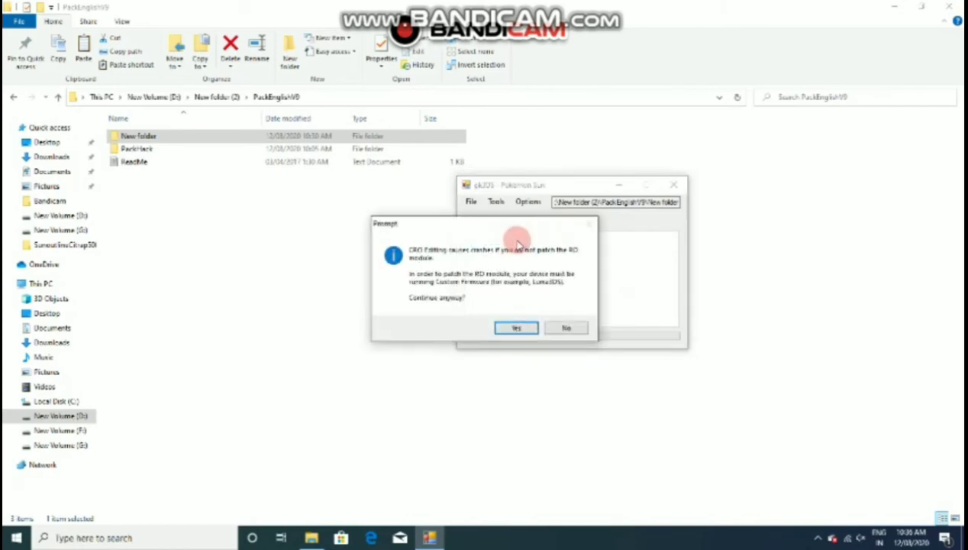
{"action": "left_click", "coordinate": [516, 328]}
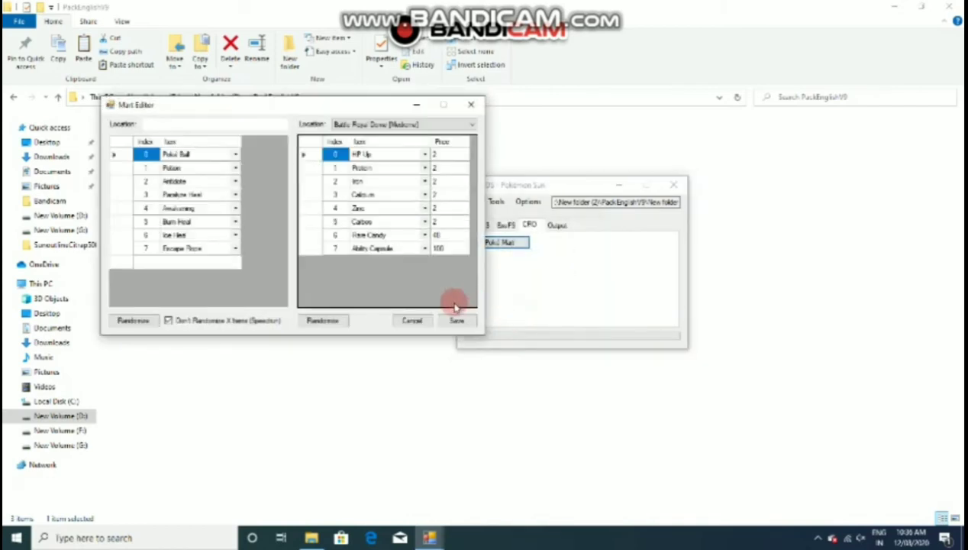
{"action": "left_click", "coordinate": [325, 321]}
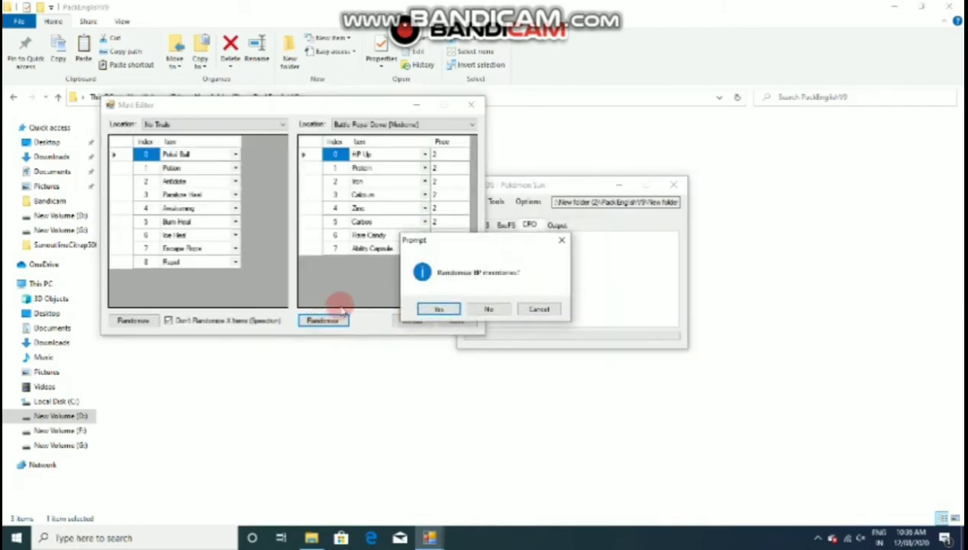
{"action": "left_click", "coordinate": [429, 310]}
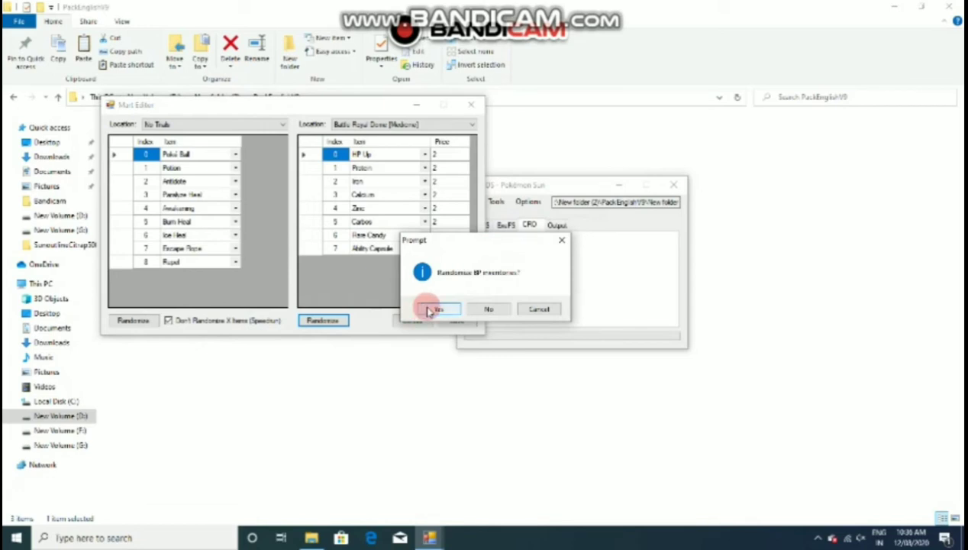
{"action": "left_click", "coordinate": [540, 309]}
- Try randomizing only the special mart inventories, look at the 2 Trials stock, and close the Mart Editor without saving
{"action": "left_click", "coordinate": [151, 322]}
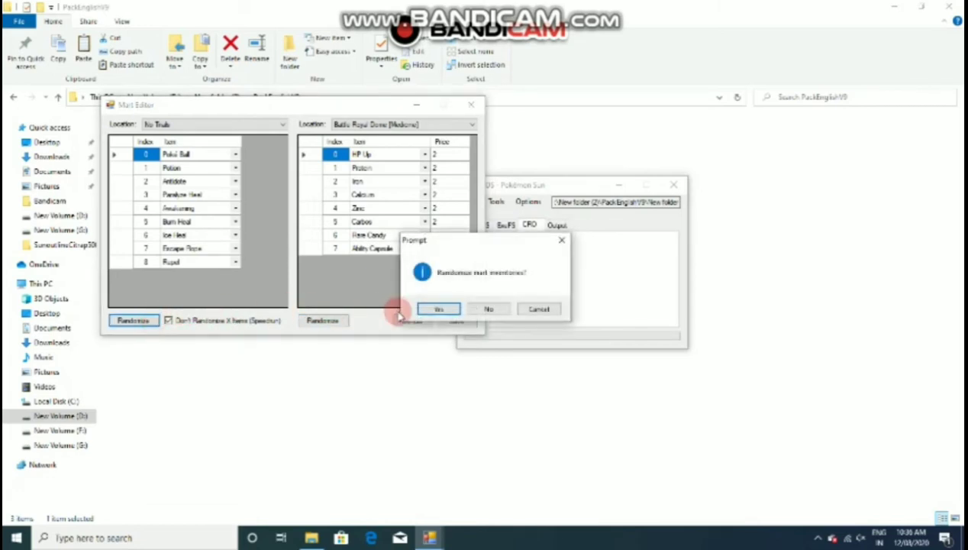
{"action": "left_click", "coordinate": [458, 313]}
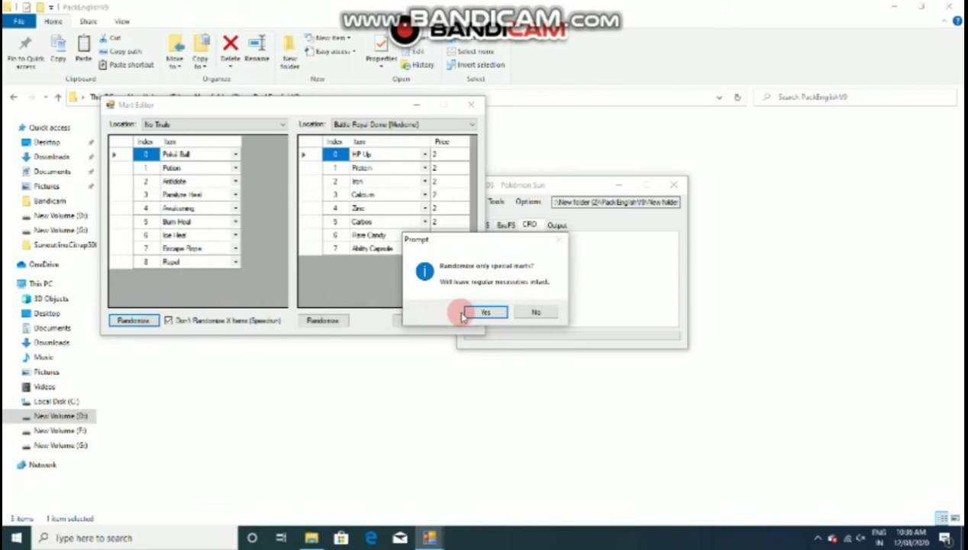
{"action": "left_click", "coordinate": [468, 313]}
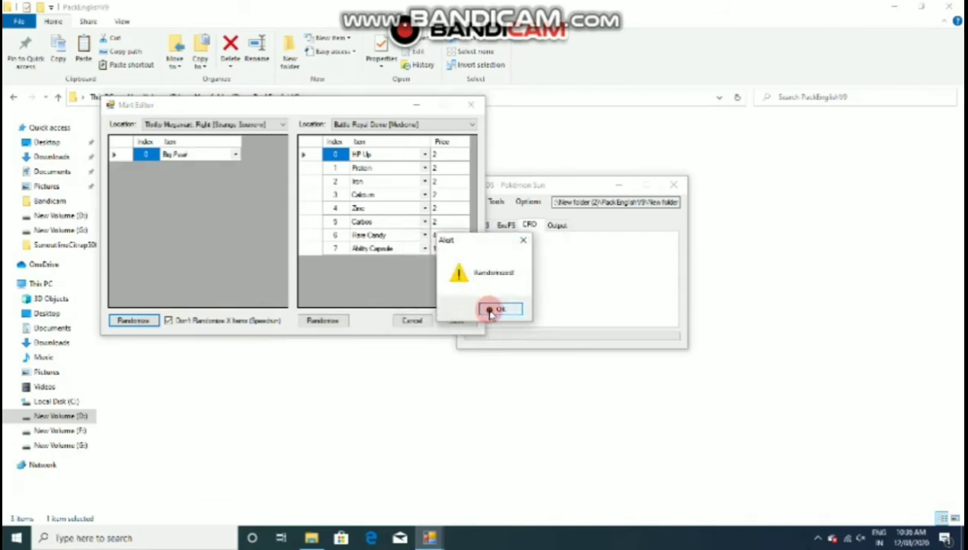
{"action": "left_click", "coordinate": [492, 310]}
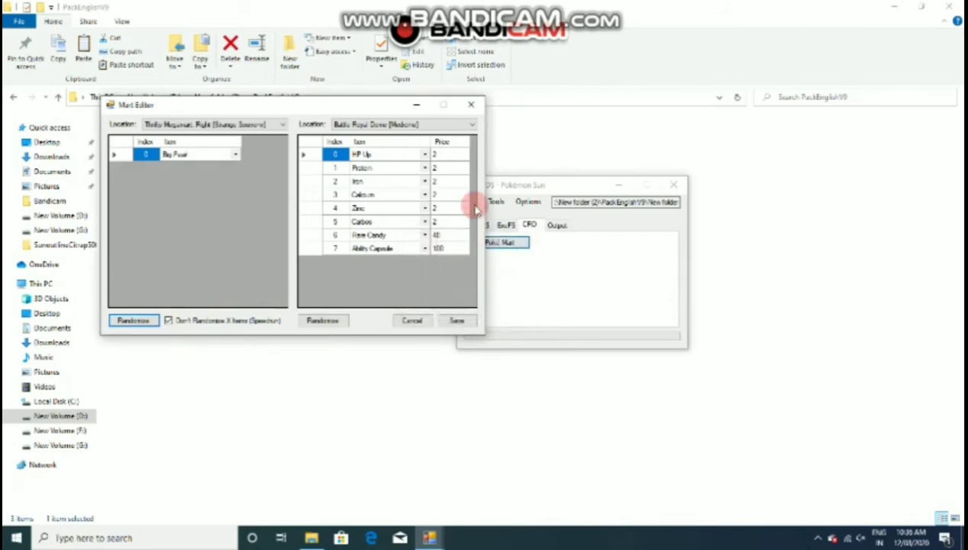
{"action": "left_click", "coordinate": [281, 124]}
{"action": "left_click", "coordinate": [256, 157]}
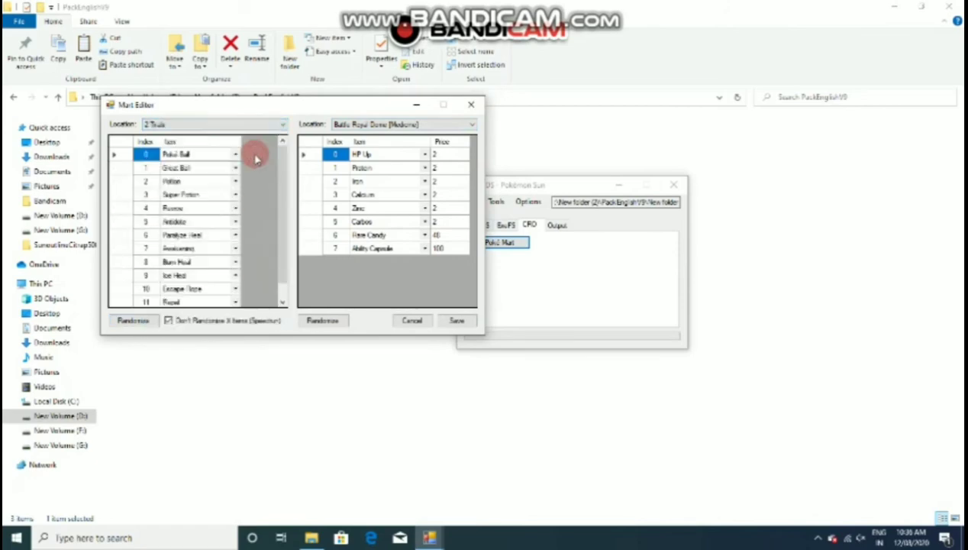
{"action": "left_click", "coordinate": [472, 107]}
- Review the pk3DS output log, return to the RomFS tools, and close pk3DS
{"action": "left_click", "coordinate": [555, 224]}
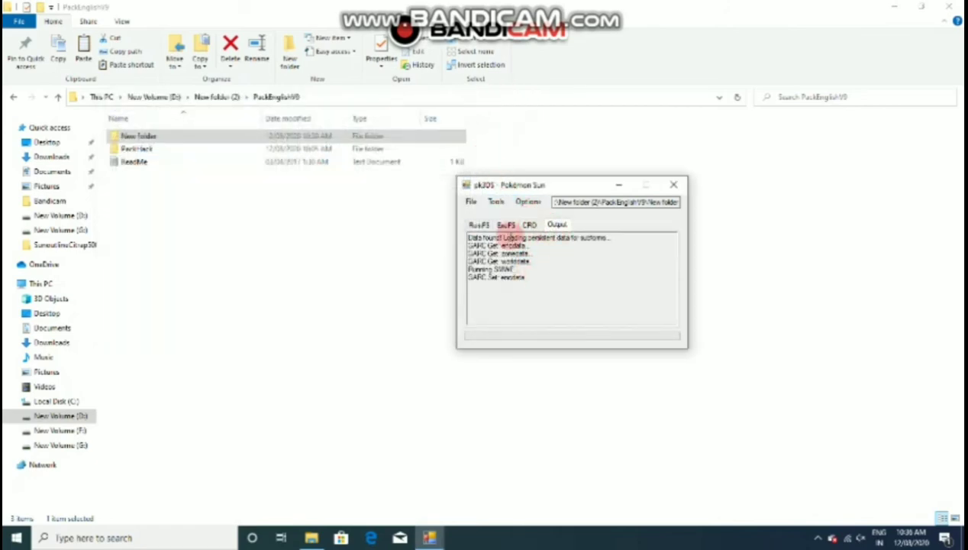
{"action": "left_click", "coordinate": [479, 225]}
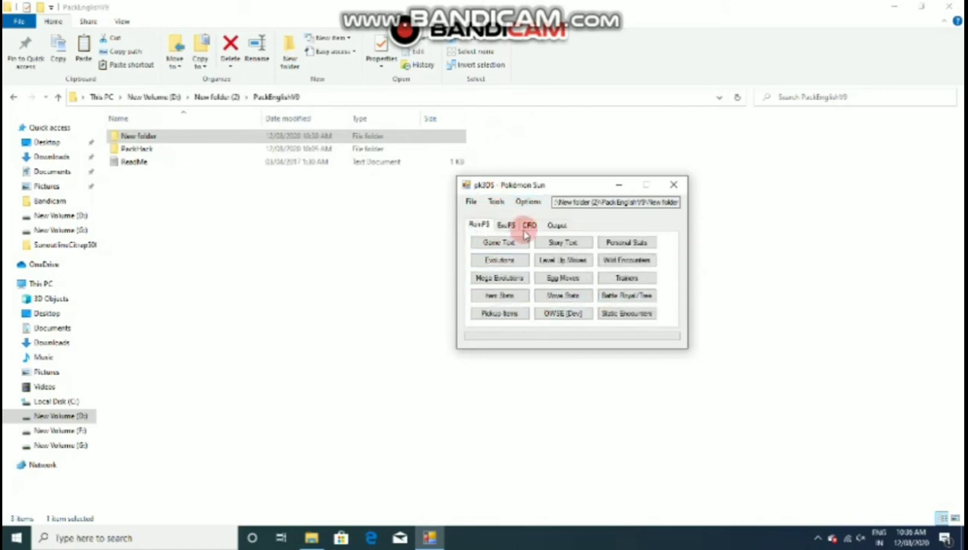
{"action": "left_click", "coordinate": [673, 185]}
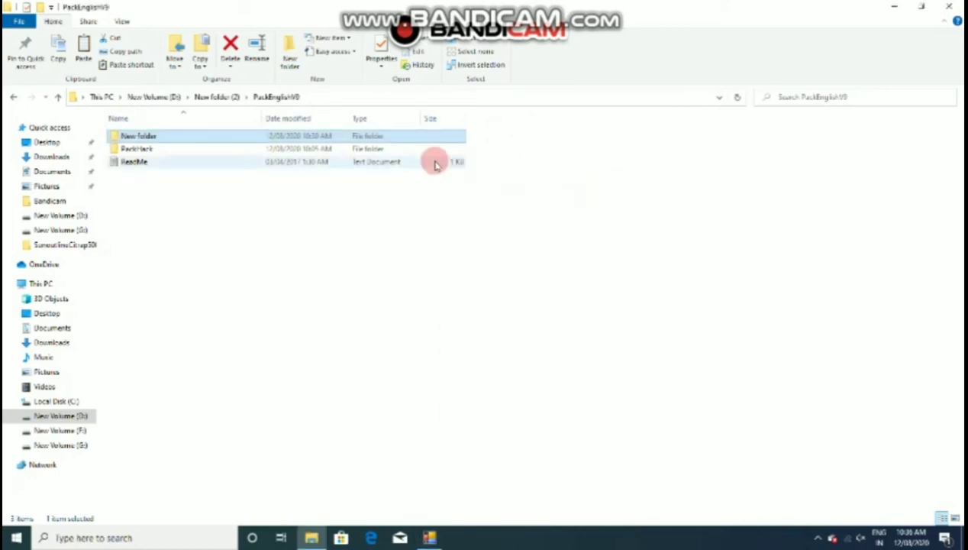
- In the New folder inside PackEnglishV9, rename .code.bin in ExtractedExeFS to code.bin
{"action": "left_click", "coordinate": [219, 149]}
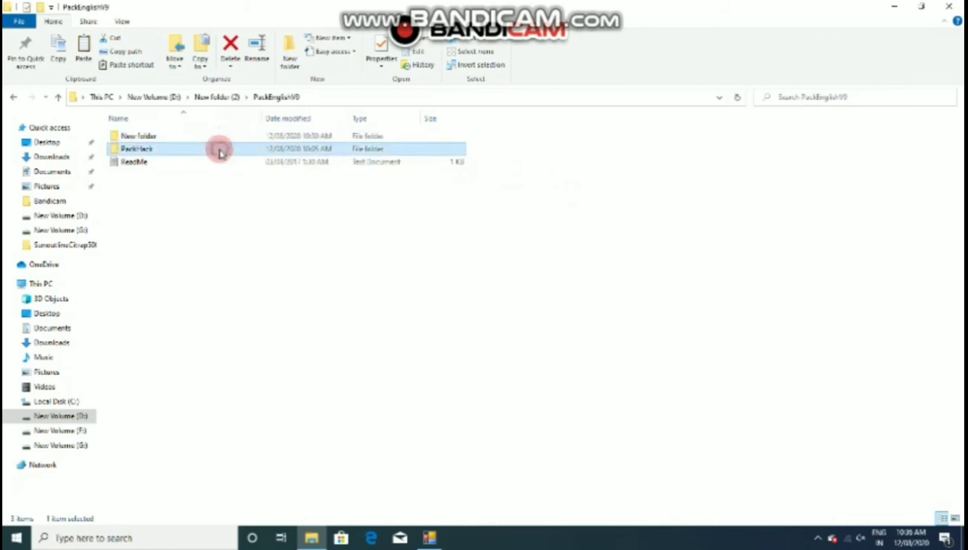
{"action": "double_click", "coordinate": [209, 135]}
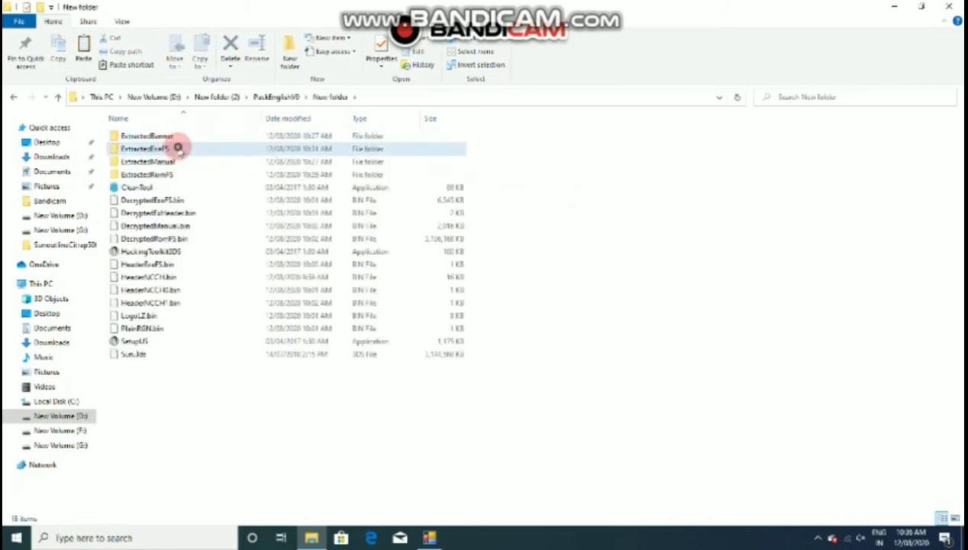
{"action": "double_click", "coordinate": [176, 150]}
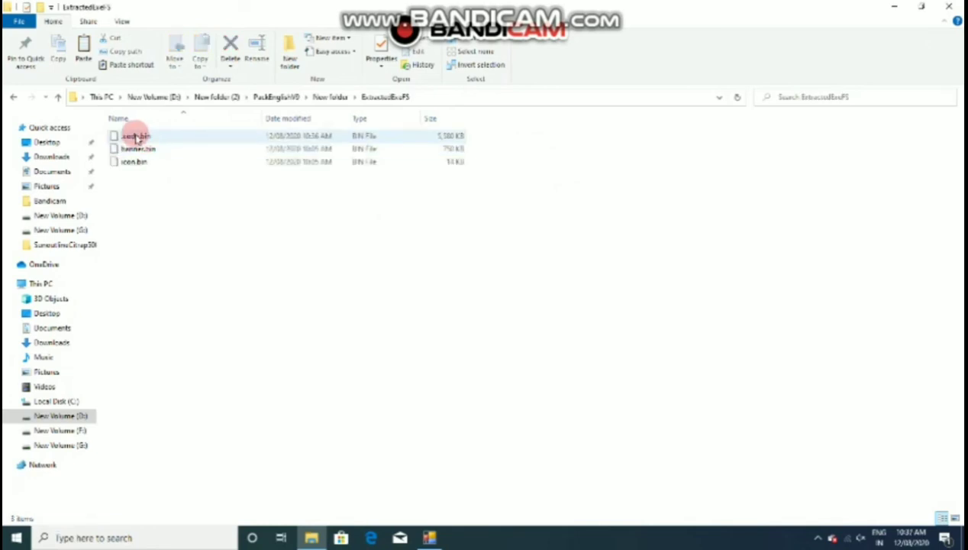
{"action": "left_click", "coordinate": [140, 138]}
{"action": "right_click", "coordinate": [139, 137]}
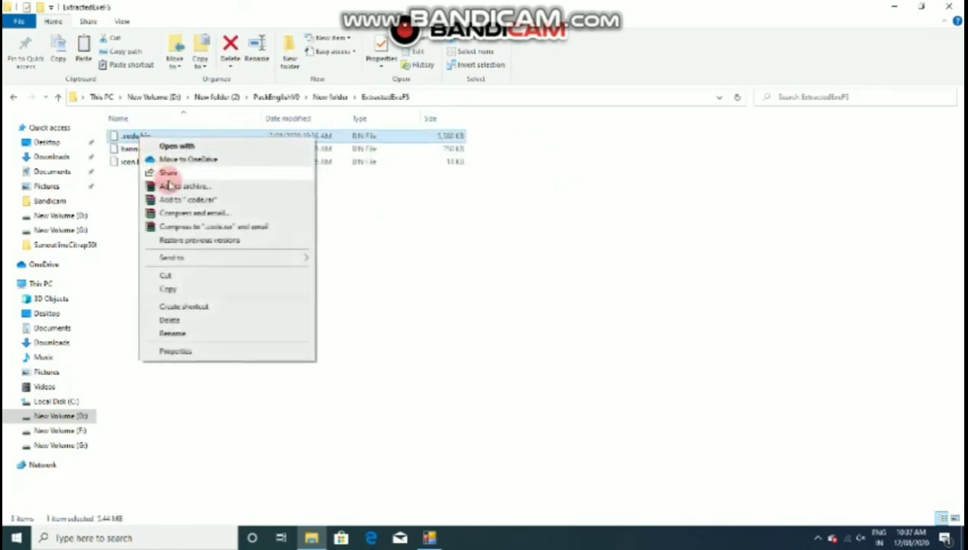
{"action": "left_click", "coordinate": [173, 333]}
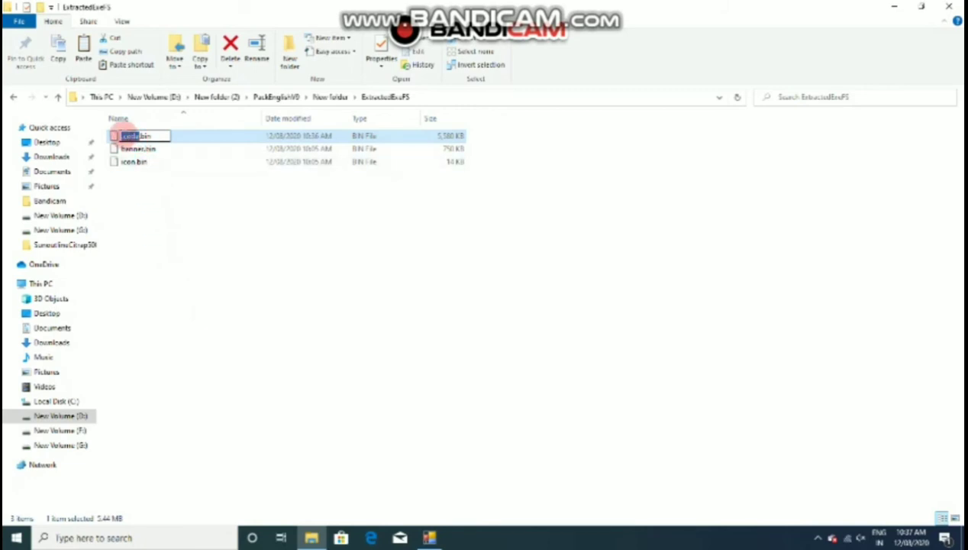
{"action": "left_click", "coordinate": [127, 135]}
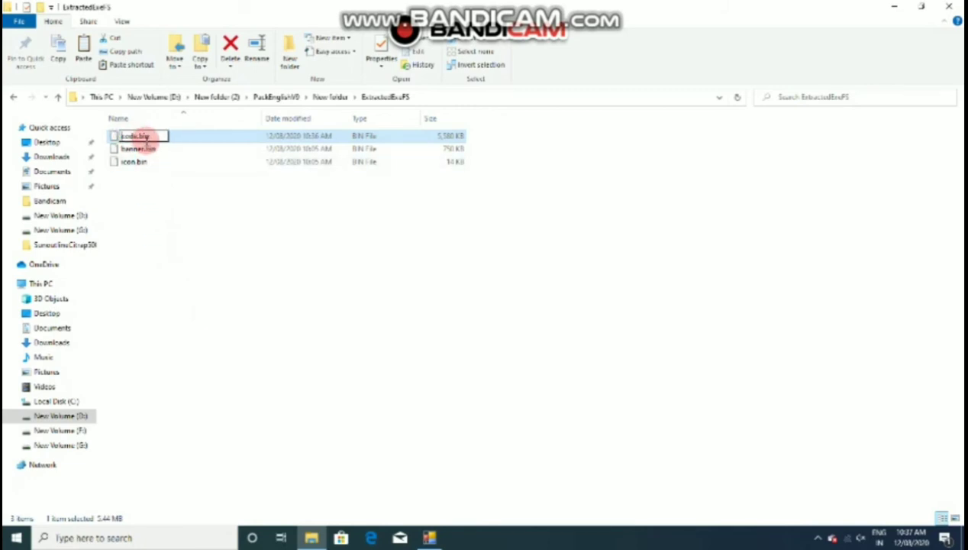
{"action": "left_click", "coordinate": [165, 205]}
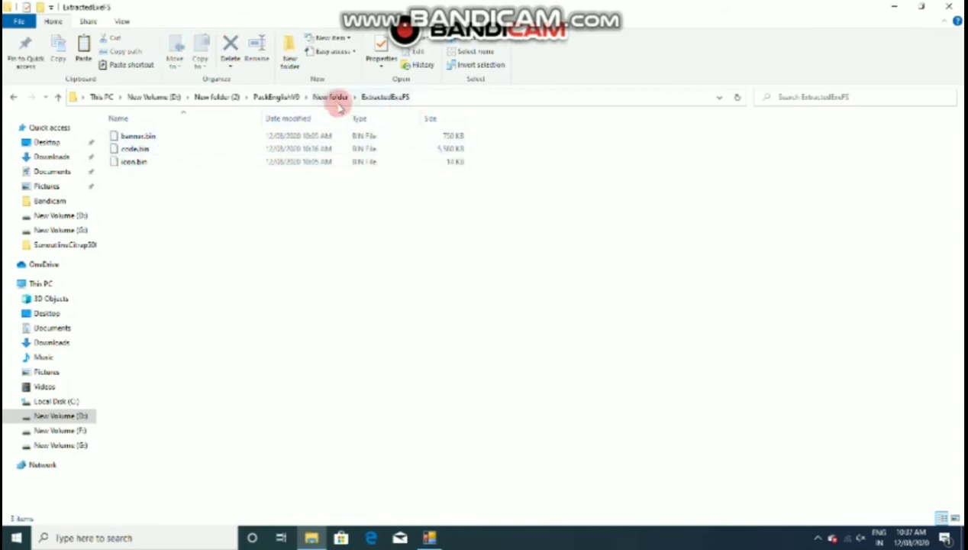
- Run HackingToolkit3DS from New folder to rebuild a .3DS file with the output name SunRandom, close the toolkit and select the rebuilt file
{"action": "left_click", "coordinate": [335, 98]}
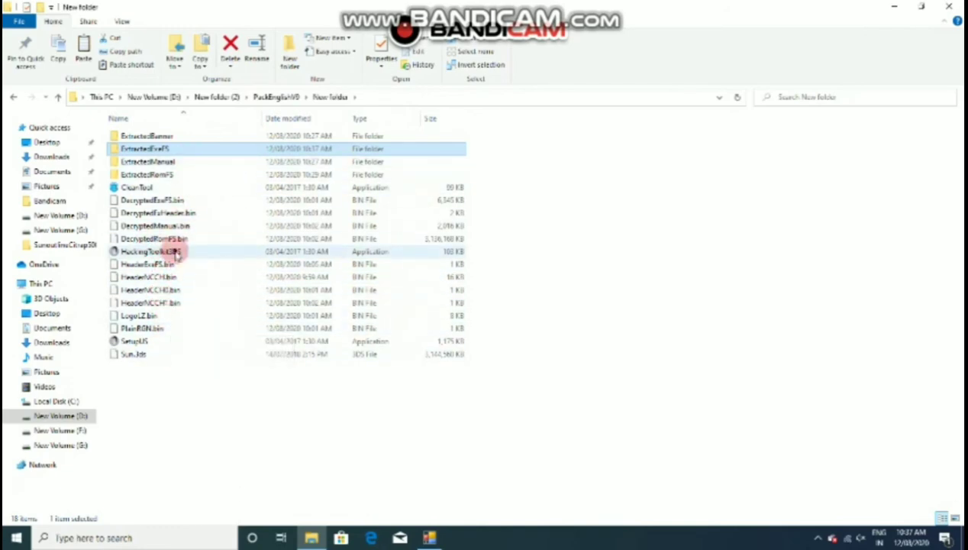
{"action": "double_click", "coordinate": [178, 255]}
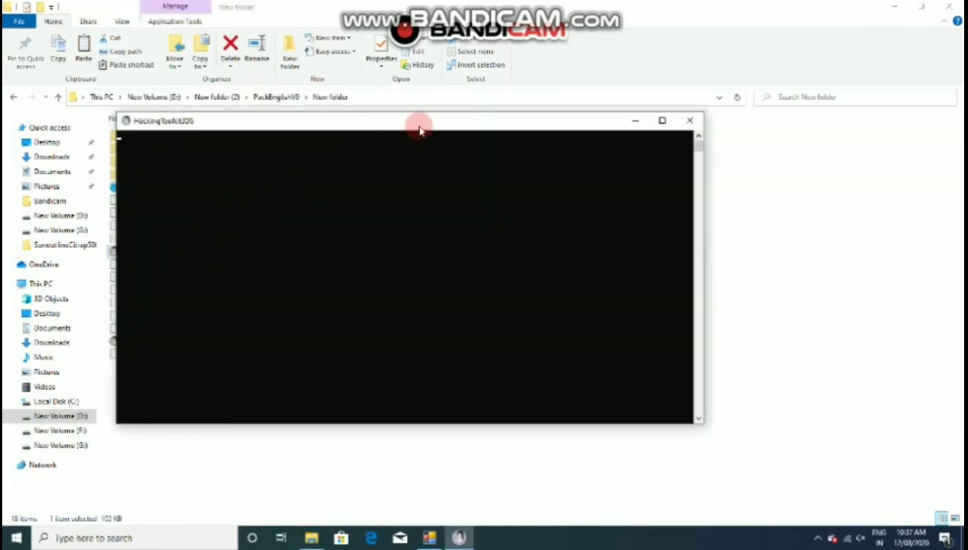
{"action": "left_click_drag", "start_coordinate": [364, 124], "coordinate": [516, 101]}
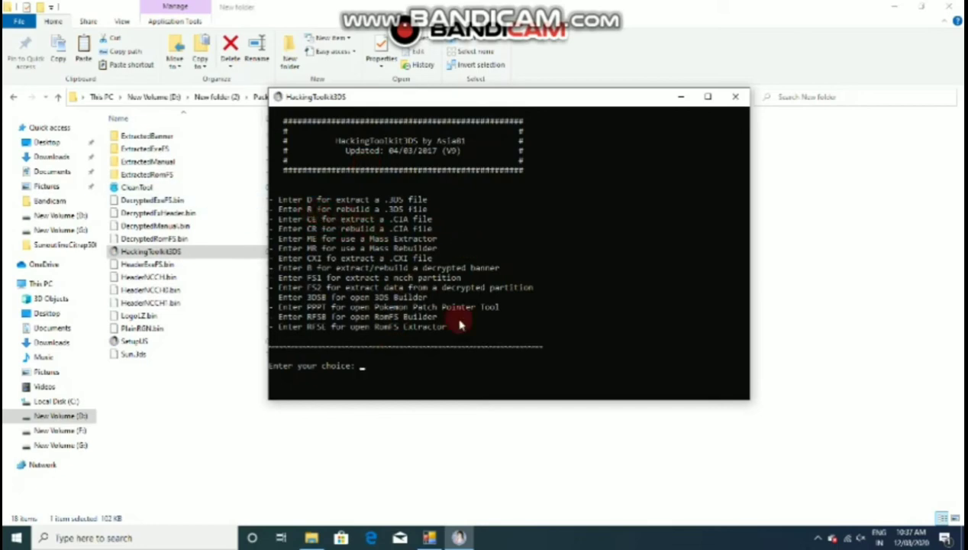
{"action": "key", "text": "Return"}
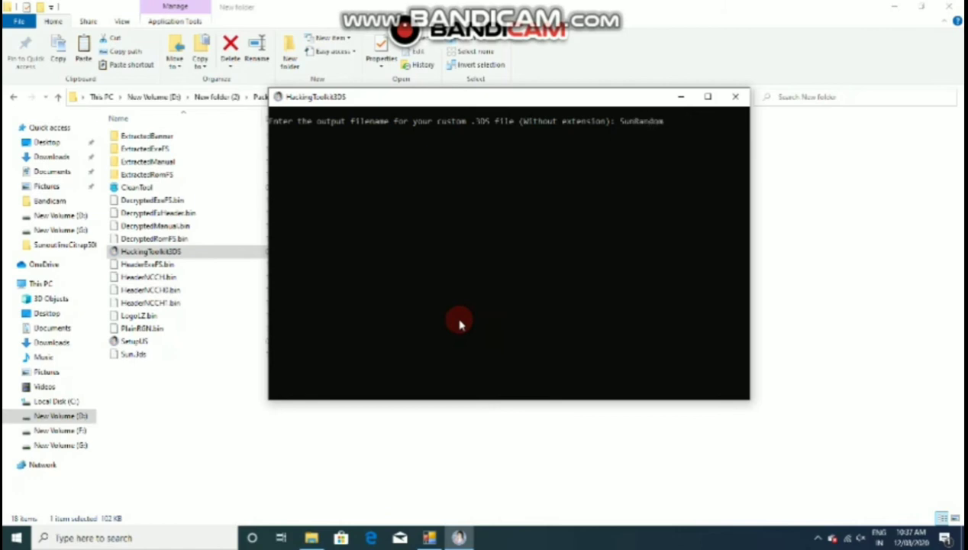
{"action": "key", "text": "Return"}
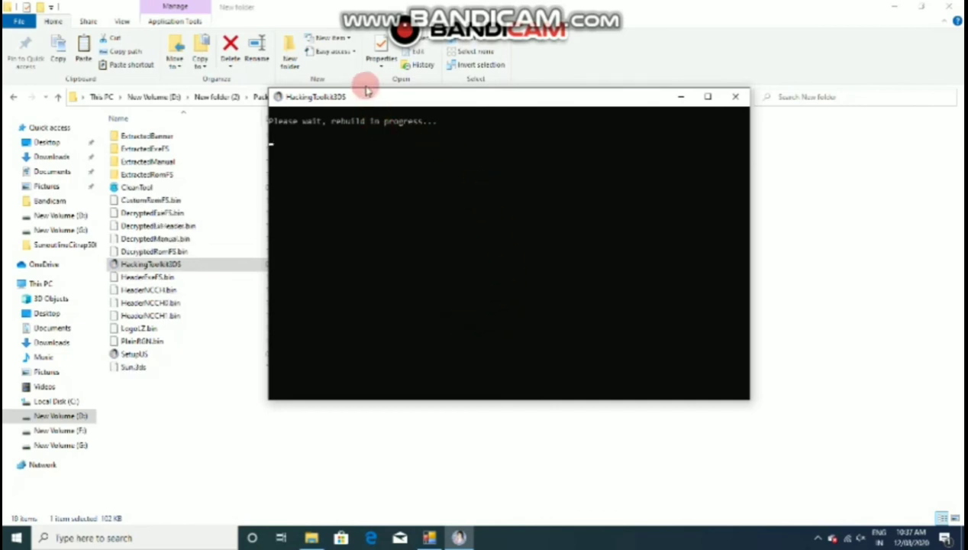
{"action": "left_click_drag", "start_coordinate": [369, 104], "coordinate": [543, 114]}
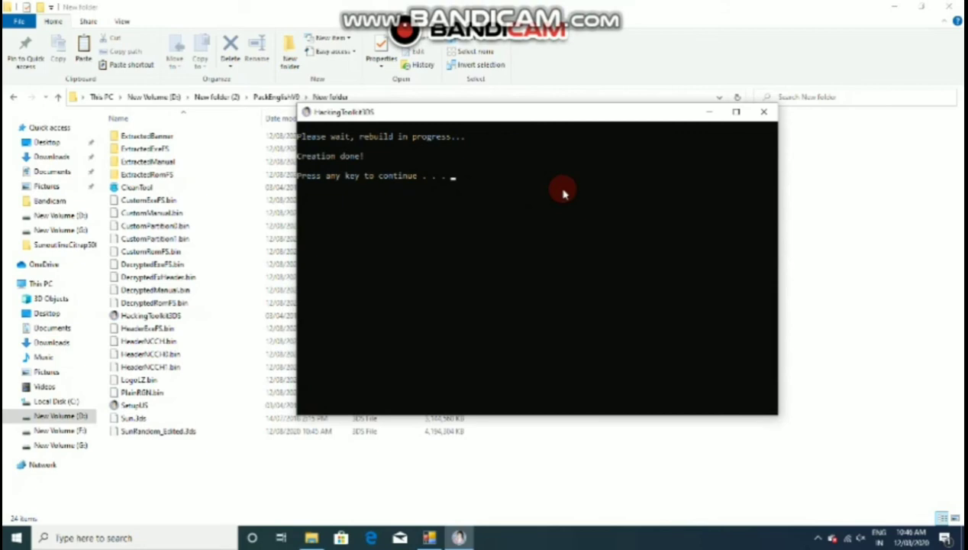
{"action": "key", "text": "Return"}
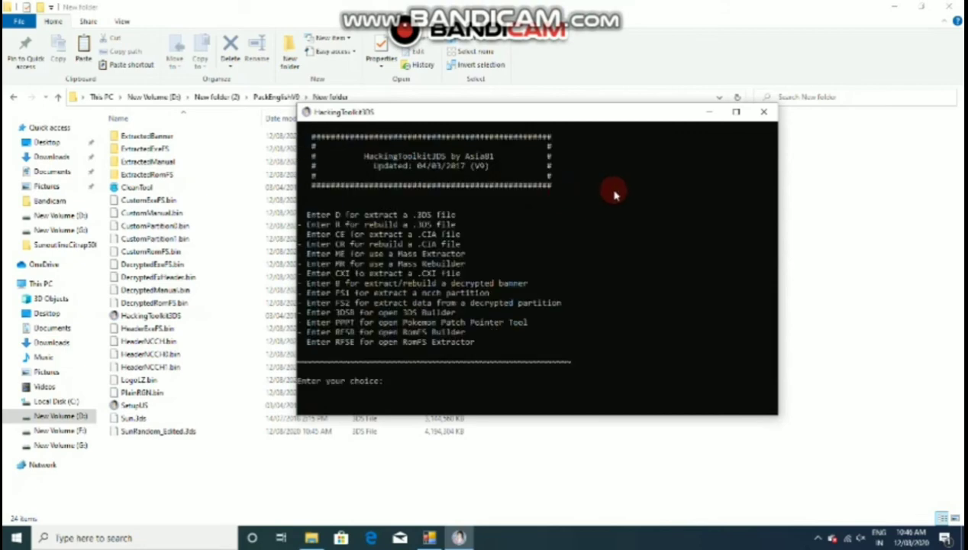
{"action": "left_click", "coordinate": [760, 118]}
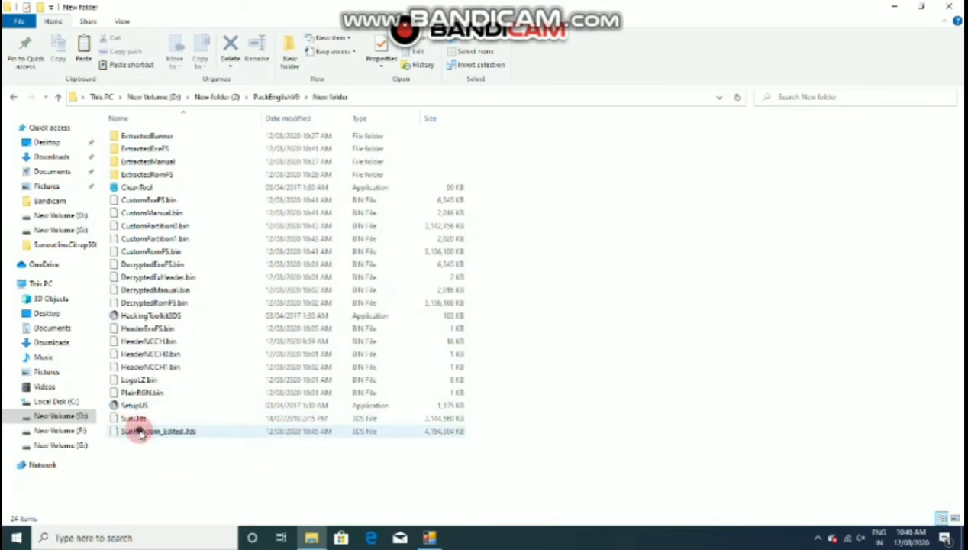
{"action": "left_click", "coordinate": [140, 432]}
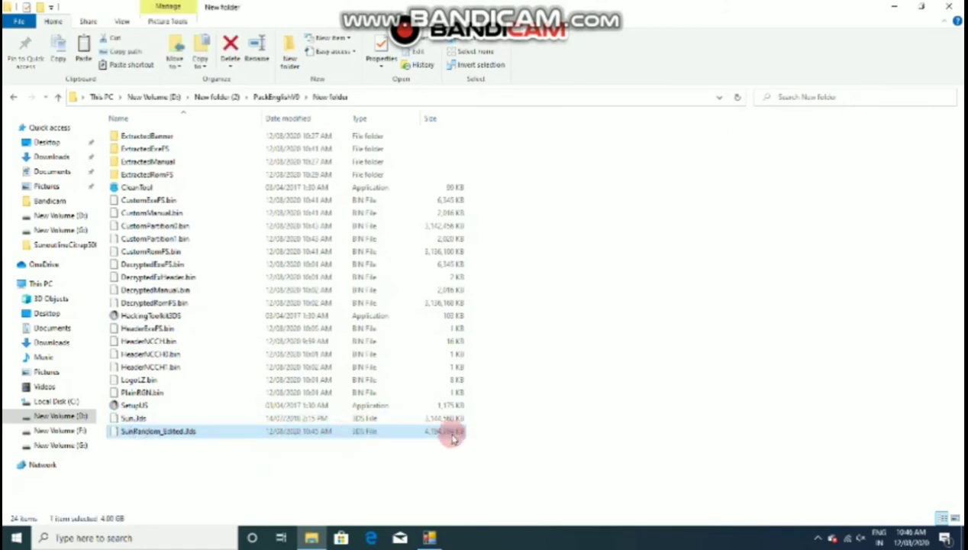
- Close pk3DS and the ROM folder, and launch citra-qt from the citra nightly folder on the desktop
{"action": "left_click", "coordinate": [428, 538]}
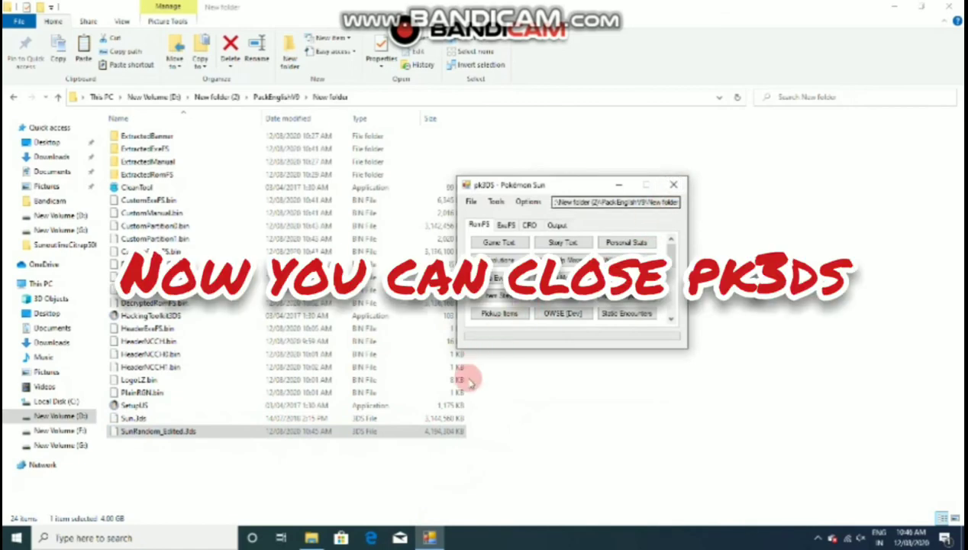
{"action": "key", "text": "alt+F4"}
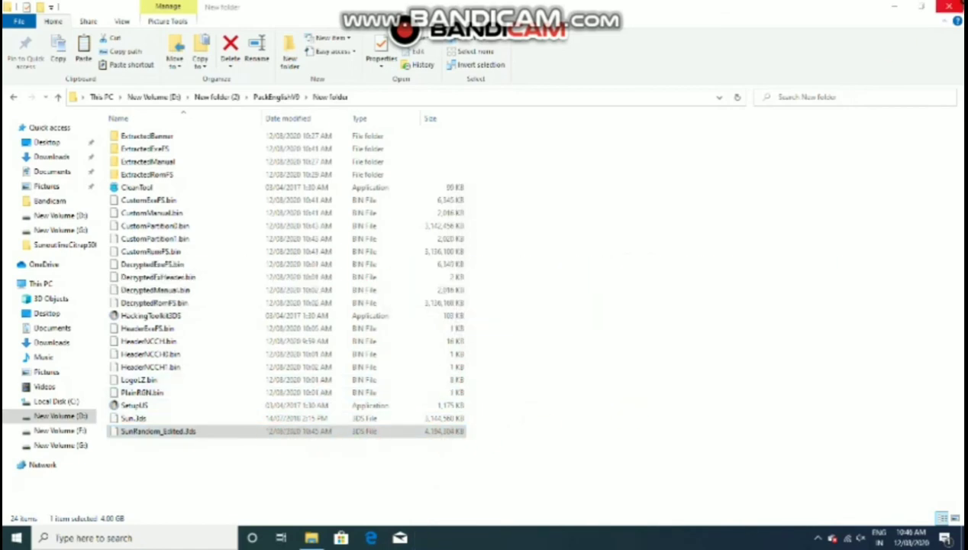
{"action": "key", "text": "alt+F4"}
{"action": "double_click", "coordinate": [25, 156]}
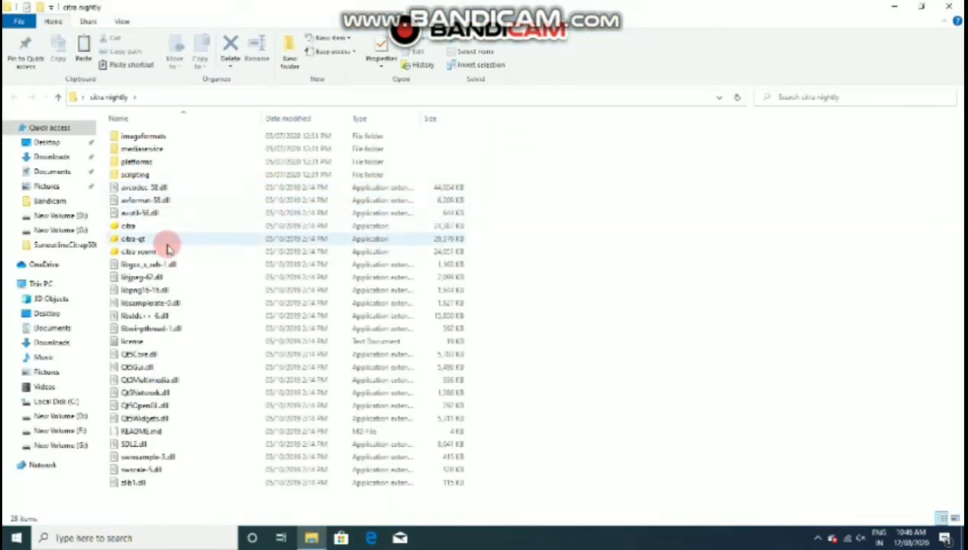
{"action": "left_click", "coordinate": [167, 245]}
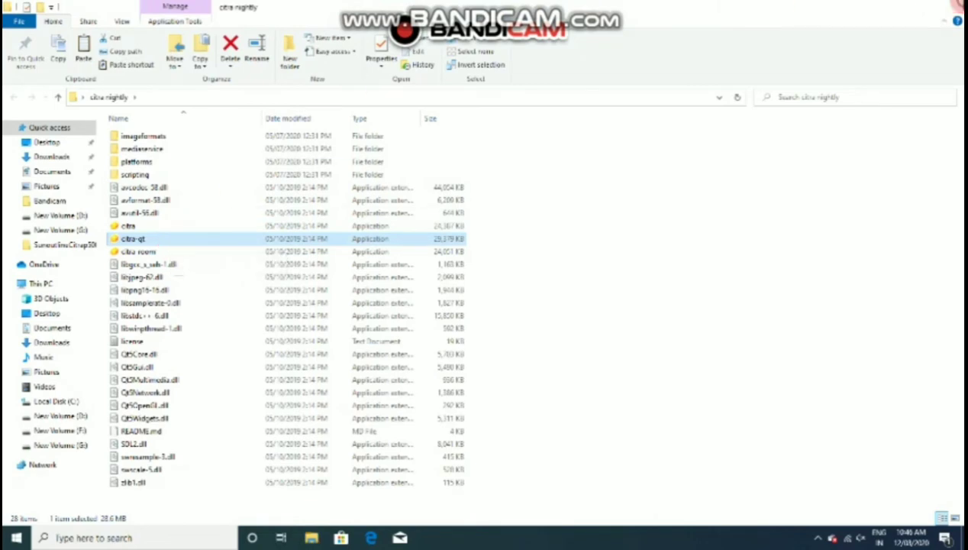
{"action": "left_click", "coordinate": [948, 6]}
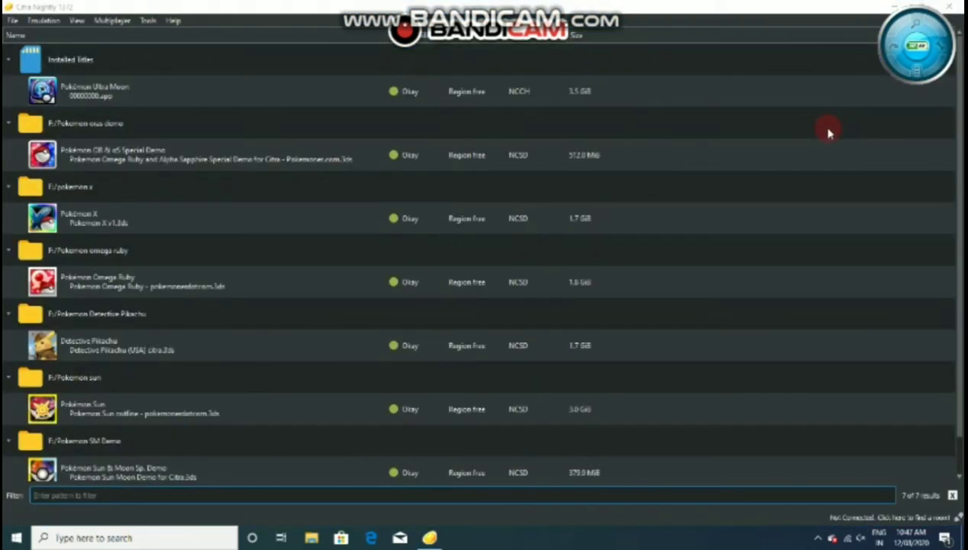
- Add D:/New folder (2)/PackEnglishV9/New folder as a new game directory in Citra
{"action": "scroll", "coordinate": [810, 145], "scroll_direction": "down", "scroll_amount": 2}
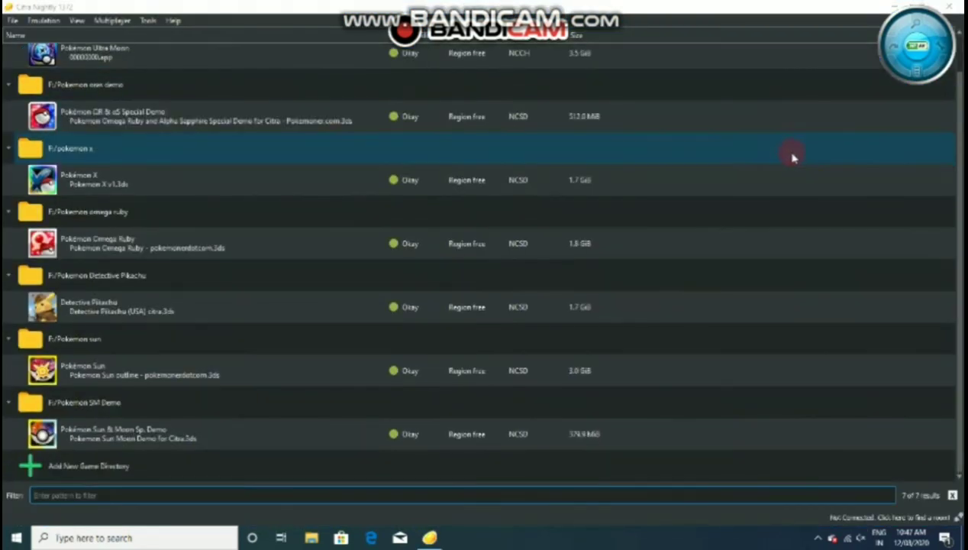
{"action": "left_click", "coordinate": [95, 476]}
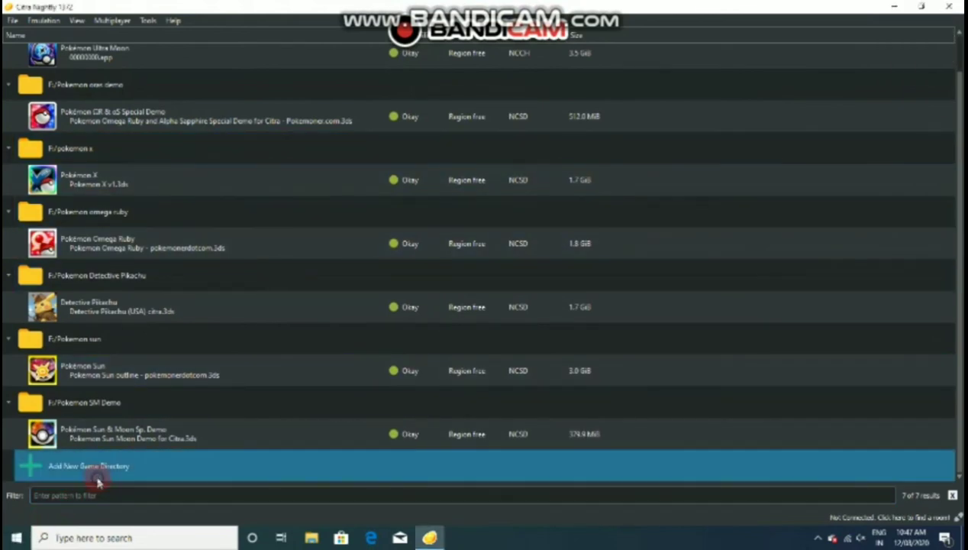
{"action": "double_click", "coordinate": [103, 472]}
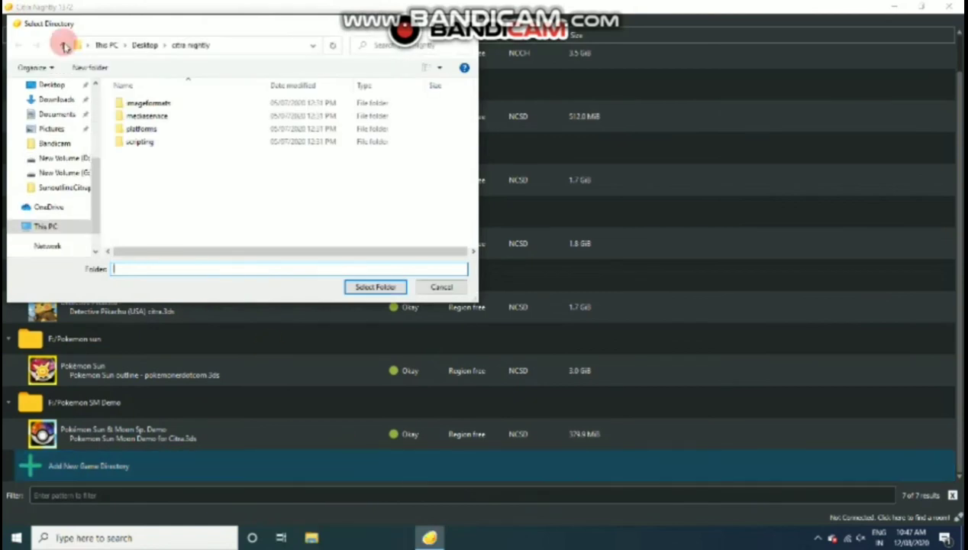
{"action": "left_click", "coordinate": [48, 221]}
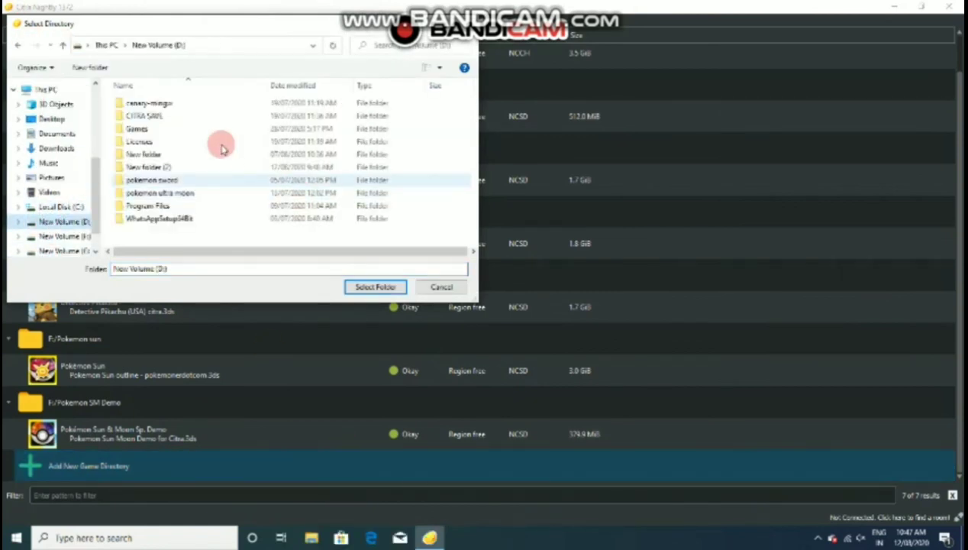
{"action": "left_click", "coordinate": [214, 166]}
{"action": "double_click", "coordinate": [214, 167]}
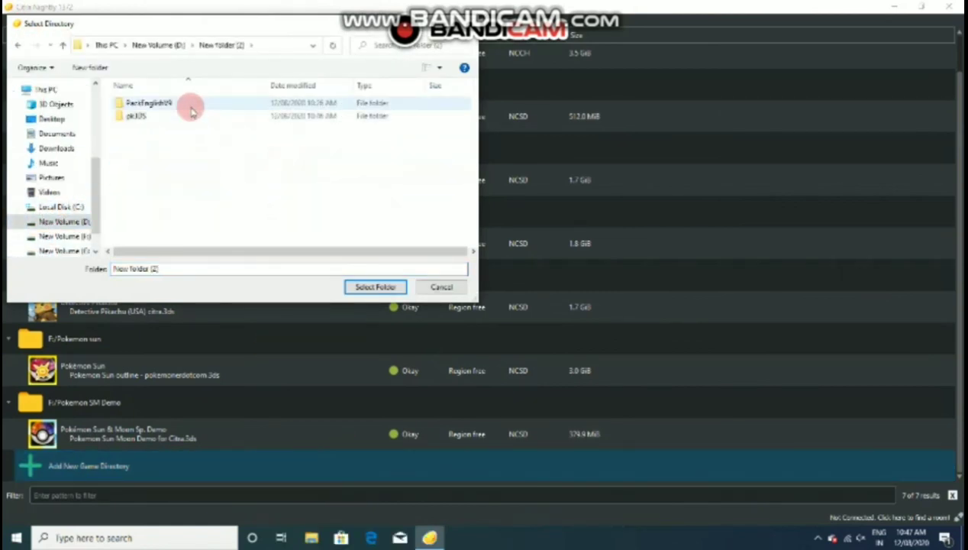
{"action": "left_click", "coordinate": [190, 106]}
{"action": "double_click", "coordinate": [190, 105]}
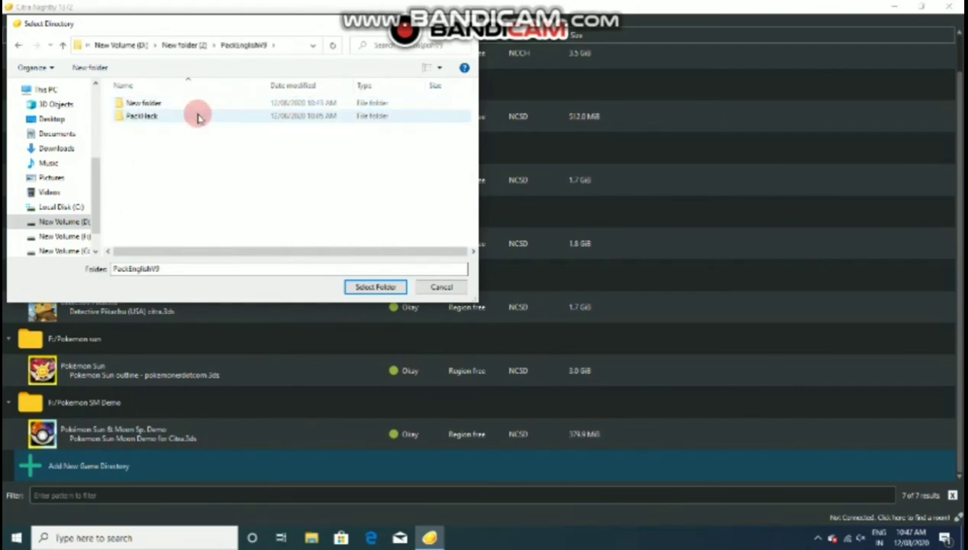
{"action": "left_click", "coordinate": [196, 102]}
{"action": "left_click", "coordinate": [374, 286]}
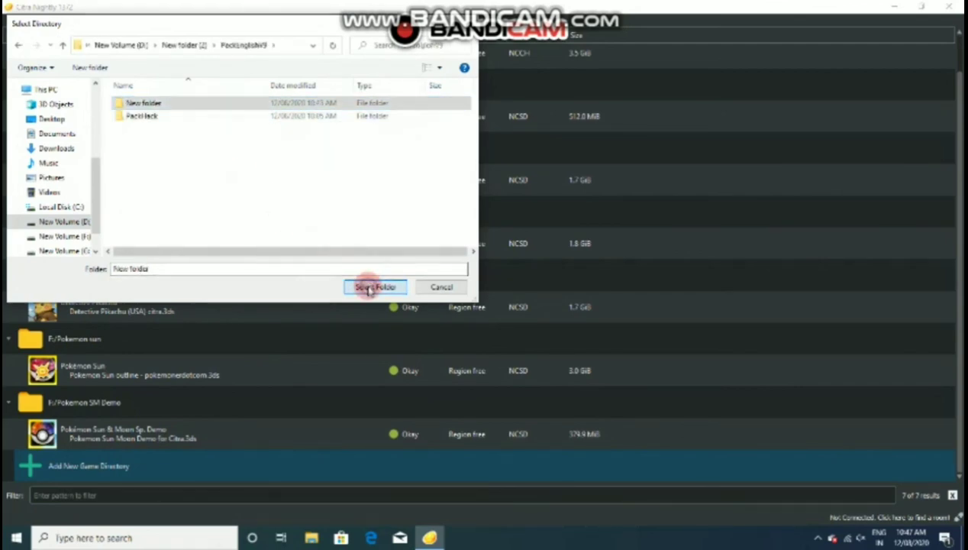
- Launch SunRandom_Edited.3ds from the newly added directory and continue the saved game
{"action": "scroll", "coordinate": [344, 306], "scroll_direction": "down", "scroll_amount": 3}
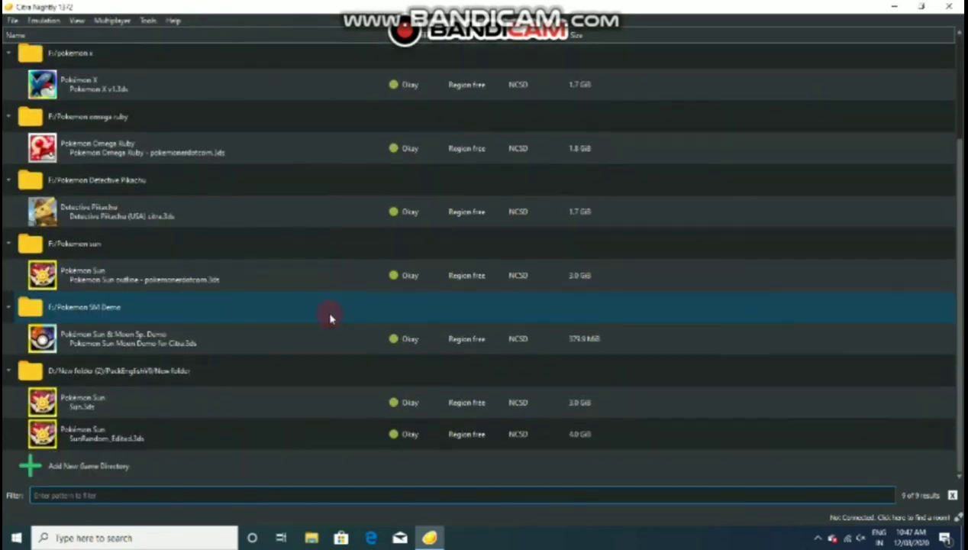
{"action": "left_click", "coordinate": [146, 439]}
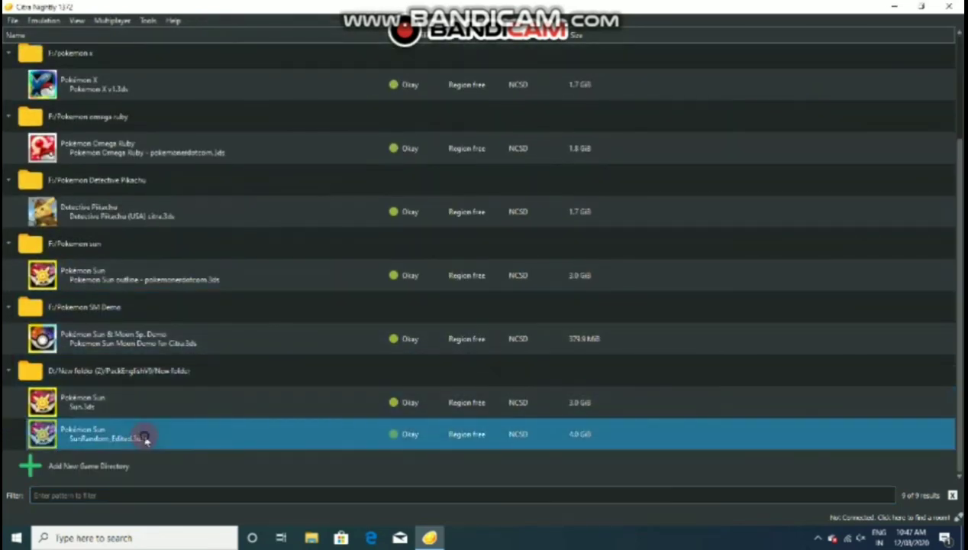
{"action": "double_click", "coordinate": [231, 437]}
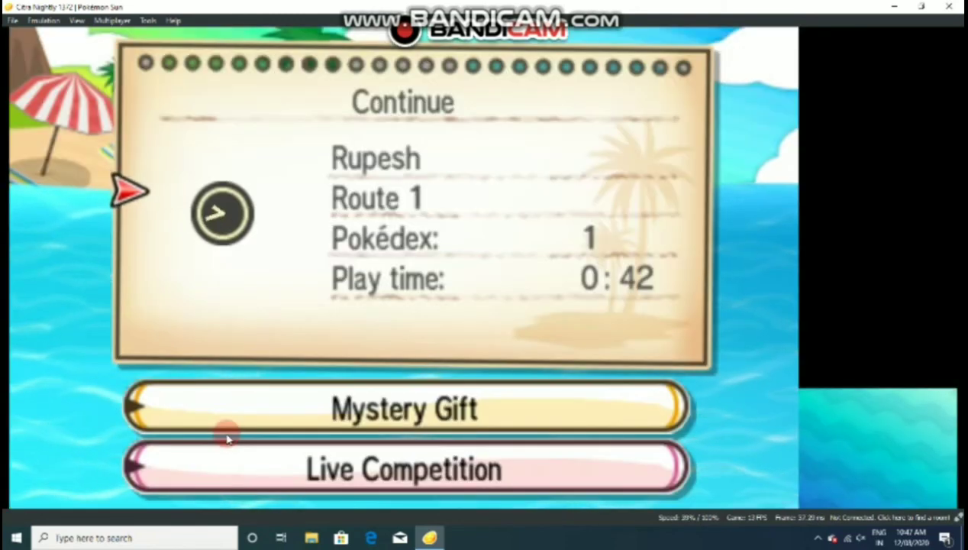
{"action": "key", "text": "a"}
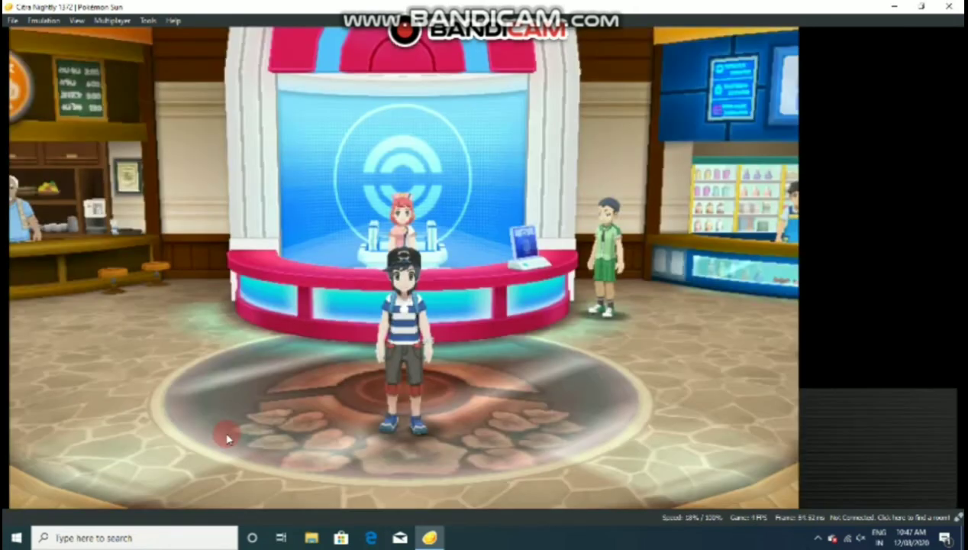
- Lead the character out of the Pokémon Center and along the dirt path into the tall grass to look for wild encounters
{"action": "key", "text": "Left"}
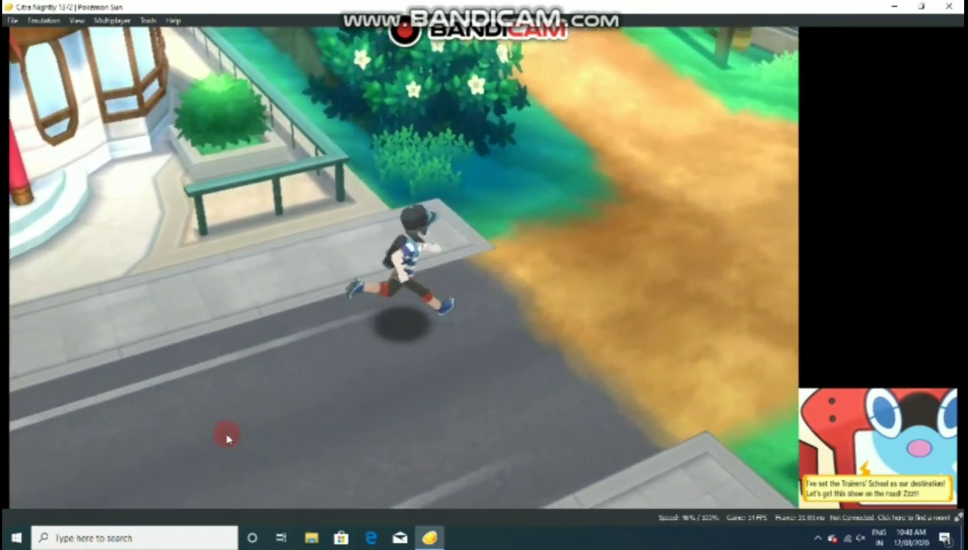
{"action": "key", "text": "Up"}
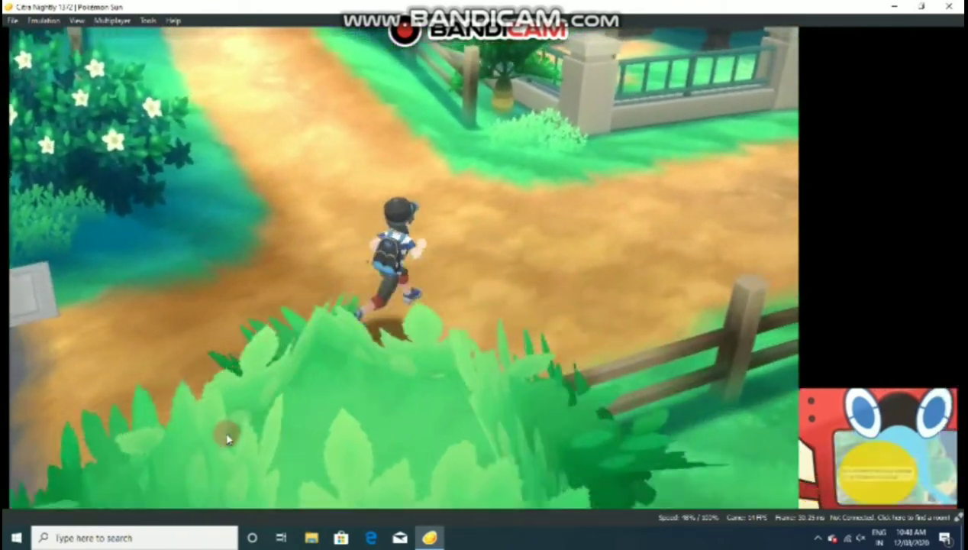
{"action": "key", "text": "Right"}
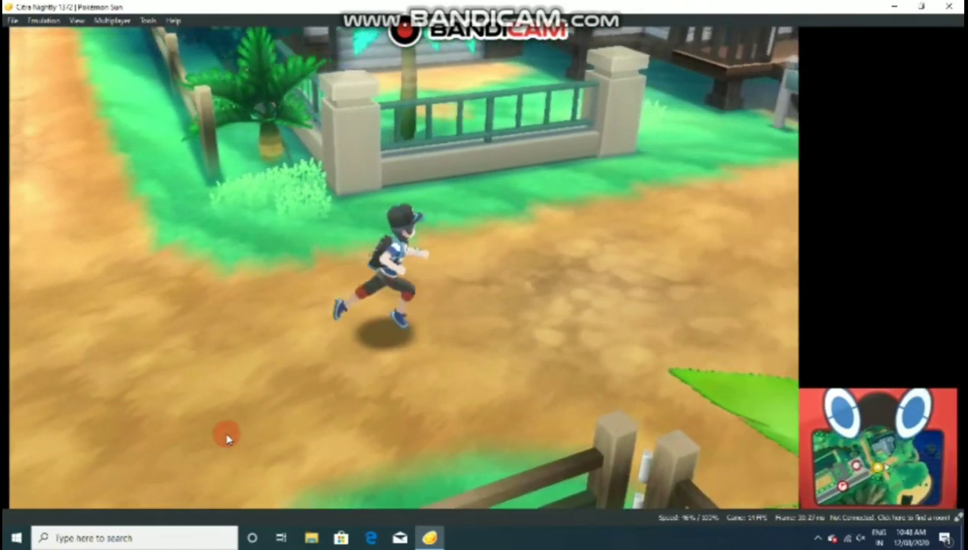
{"action": "key", "text": "Down"}
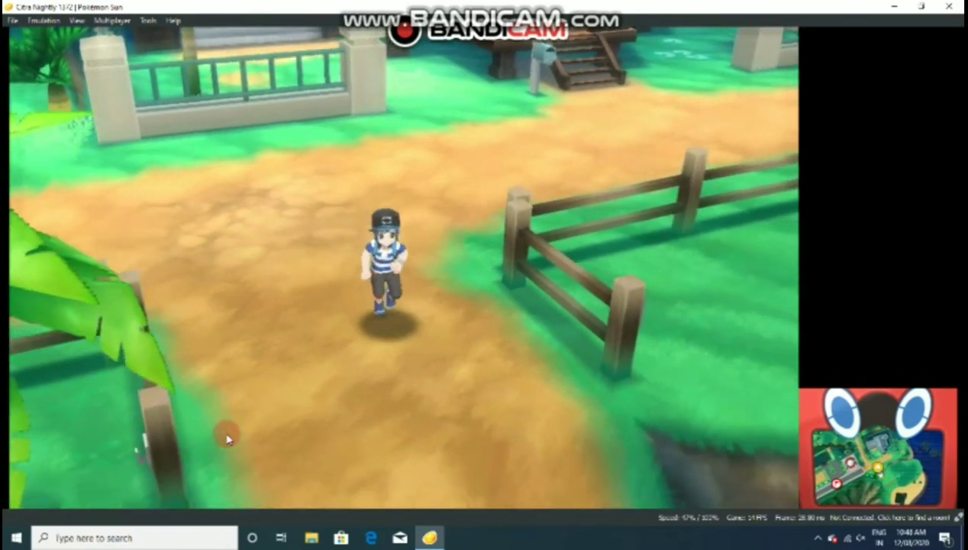
{"action": "key", "text": "Right"}
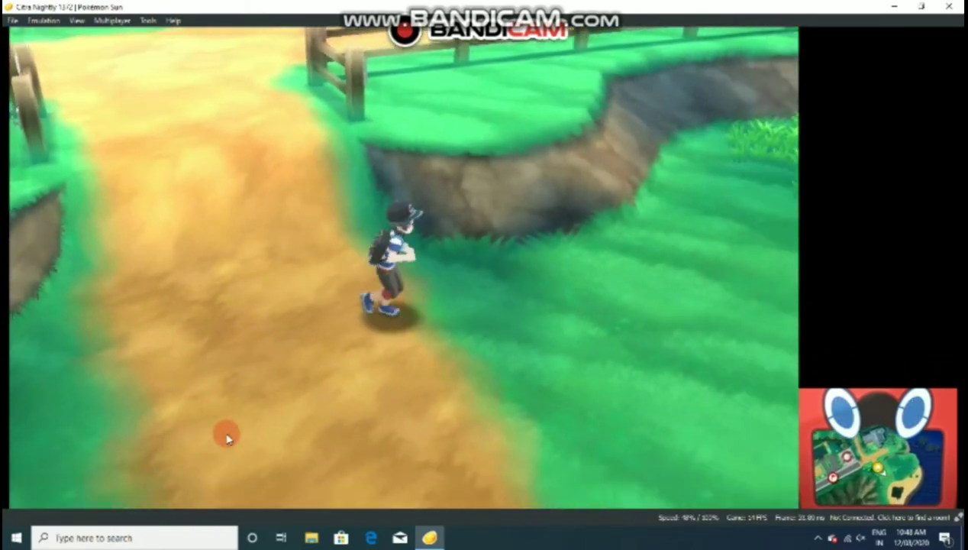
{"action": "key", "text": "Right"}
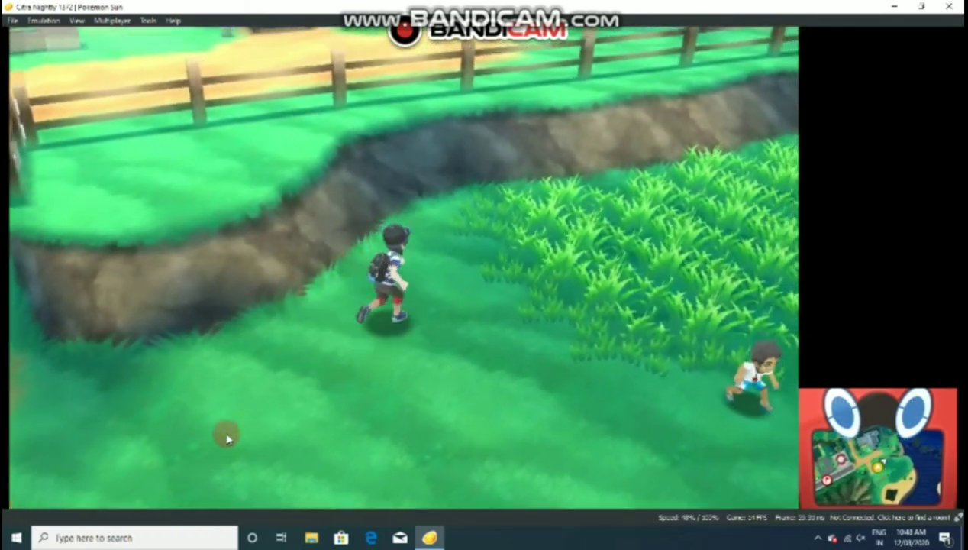
{"action": "key", "text": "Right"}
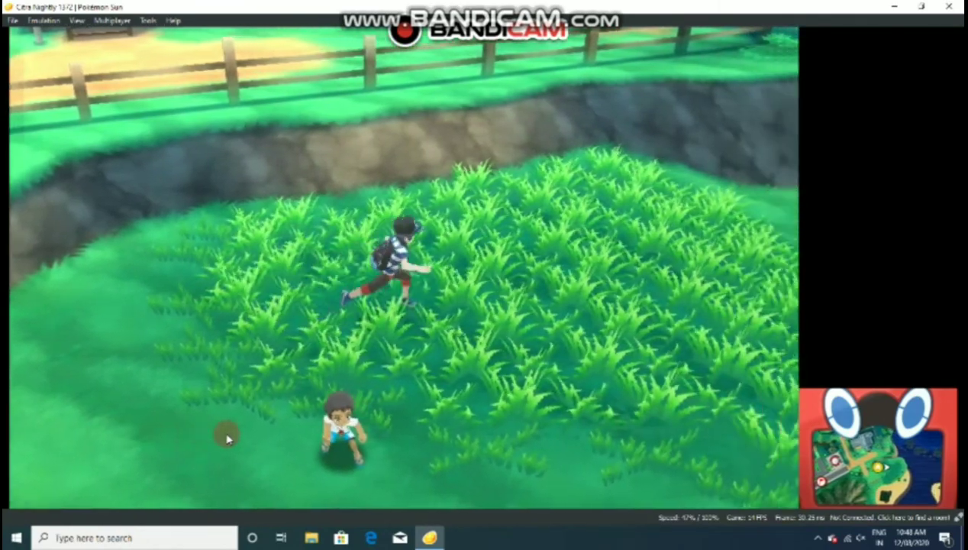
{"action": "key", "text": "Right"}
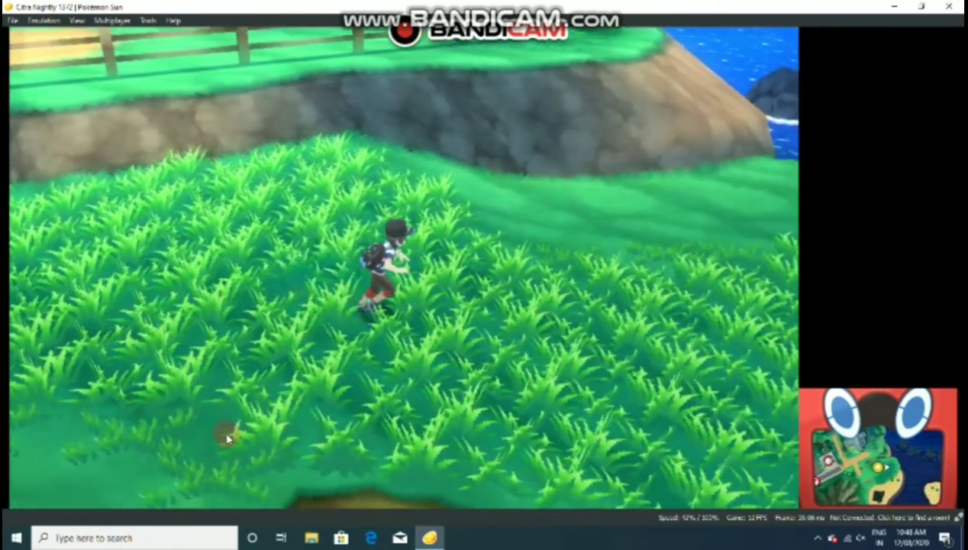